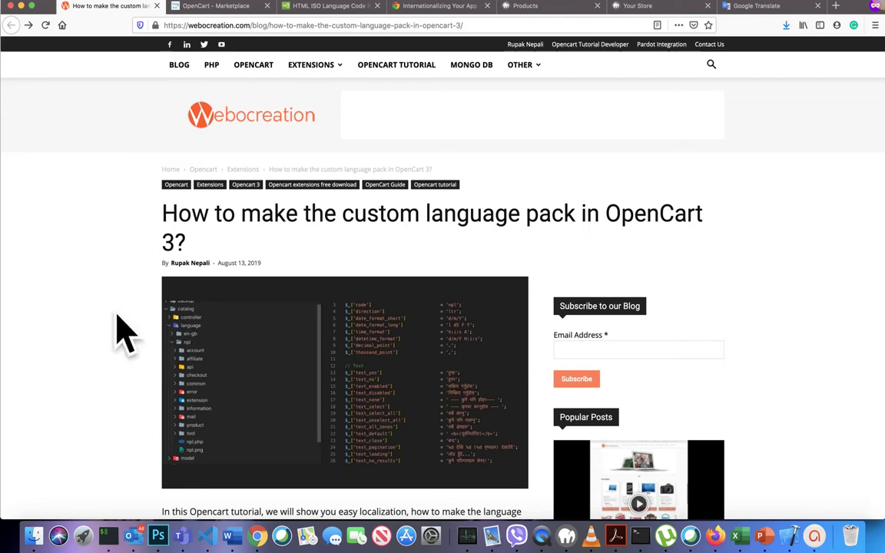
Step: Browse the free extensions in the Languages category of the OpenCart marketplace
{"action": "left_click", "coordinate": [223, 7]}
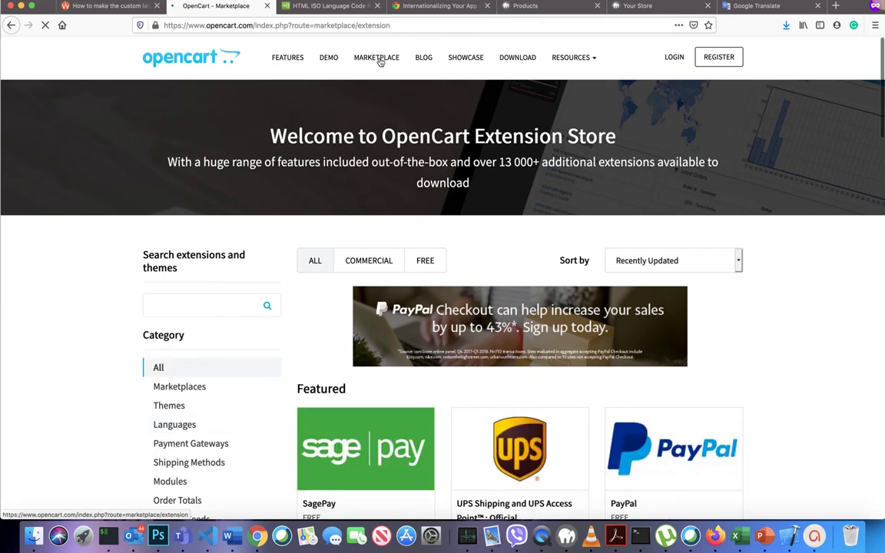
{"action": "left_click", "coordinate": [169, 422]}
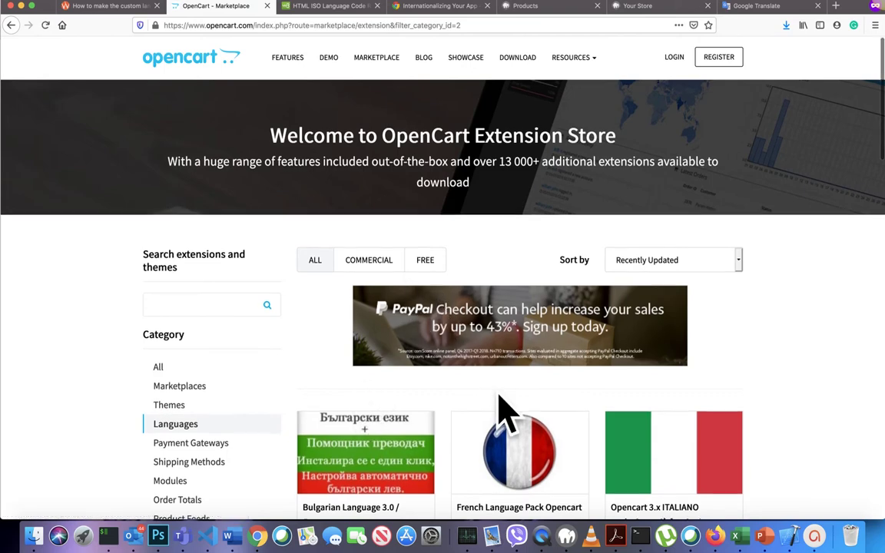
{"action": "scroll", "coordinate": [502, 411], "scroll_direction": "down", "scroll_amount": 4}
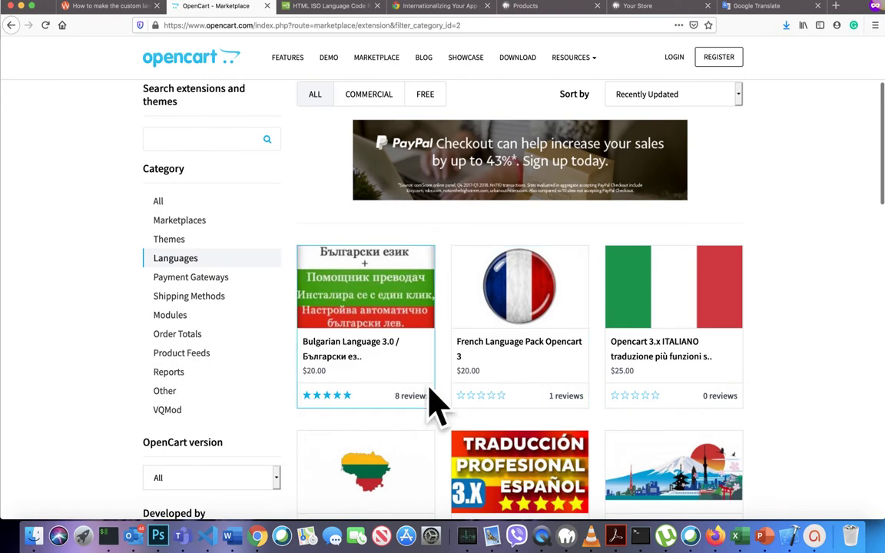
{"action": "left_click", "coordinate": [424, 94]}
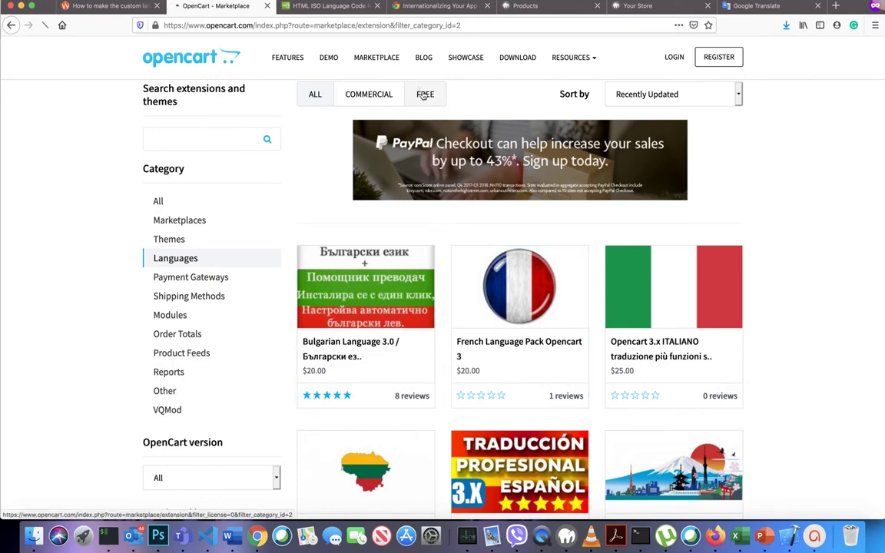
{"action": "scroll", "coordinate": [439, 353], "scroll_direction": "down", "scroll_amount": 5}
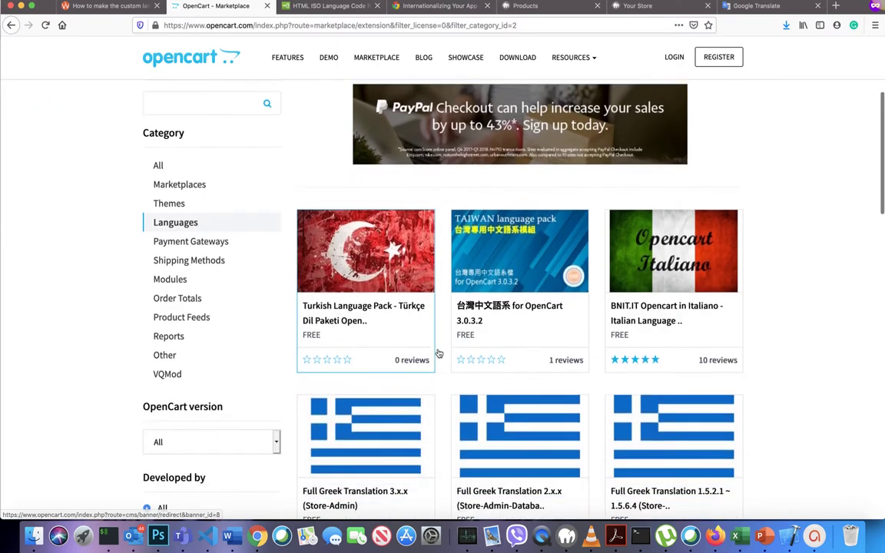
{"action": "scroll", "coordinate": [439, 353], "scroll_direction": "down", "scroll_amount": 1}
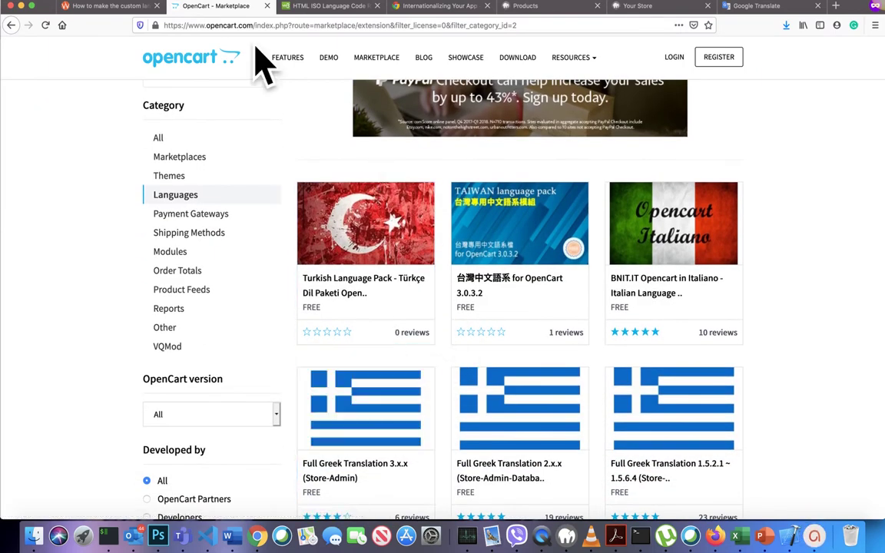
Step: Read the opening steps of the Webocreation article on making a custom language pack in OpenCart 3
{"action": "left_click", "coordinate": [110, 9]}
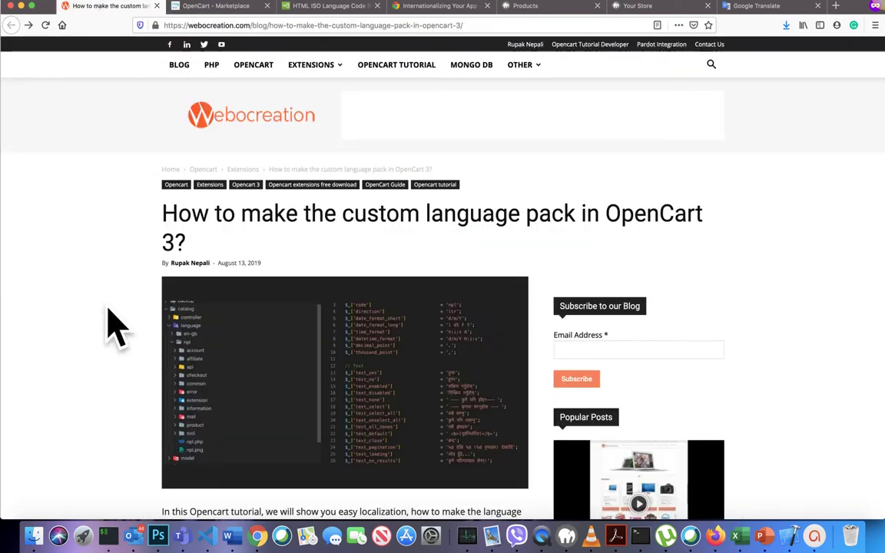
{"action": "scroll", "coordinate": [115, 326], "scroll_direction": "down", "scroll_amount": 5}
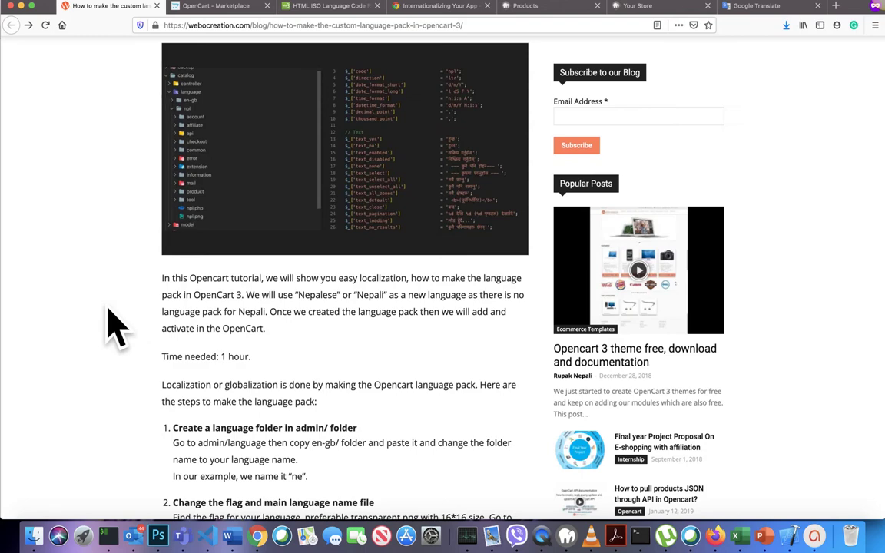
{"action": "scroll", "coordinate": [108, 309], "scroll_direction": "down", "scroll_amount": 5}
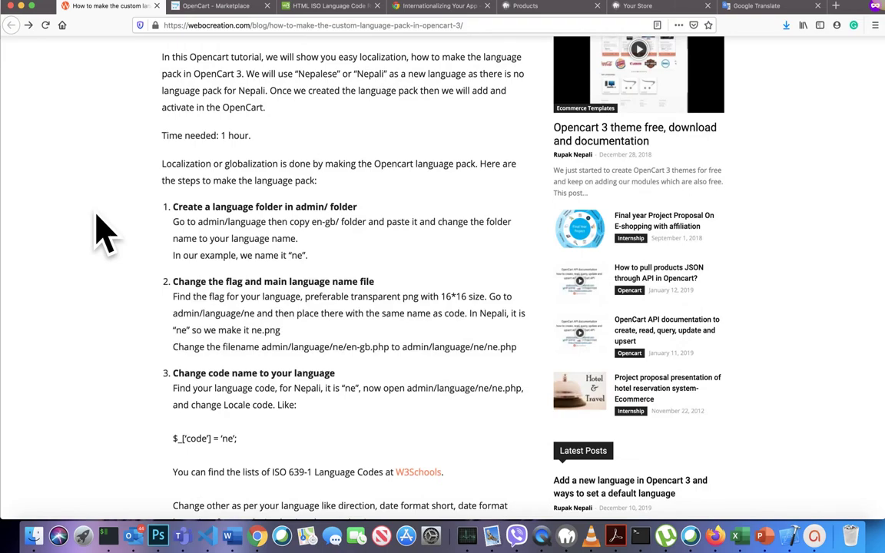
Step: In Finder, duplicate the en-gb folder inside opencart's admin/language folder and rename the copy ne
{"action": "key", "text": "ctrl+Up"}
{"action": "left_click", "coordinate": [572, 175]}
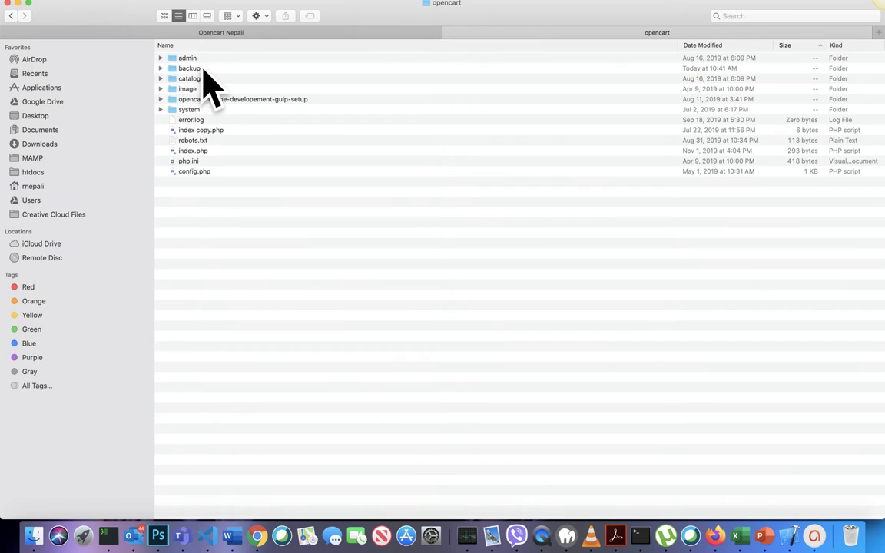
{"action": "key", "text": "Down"}
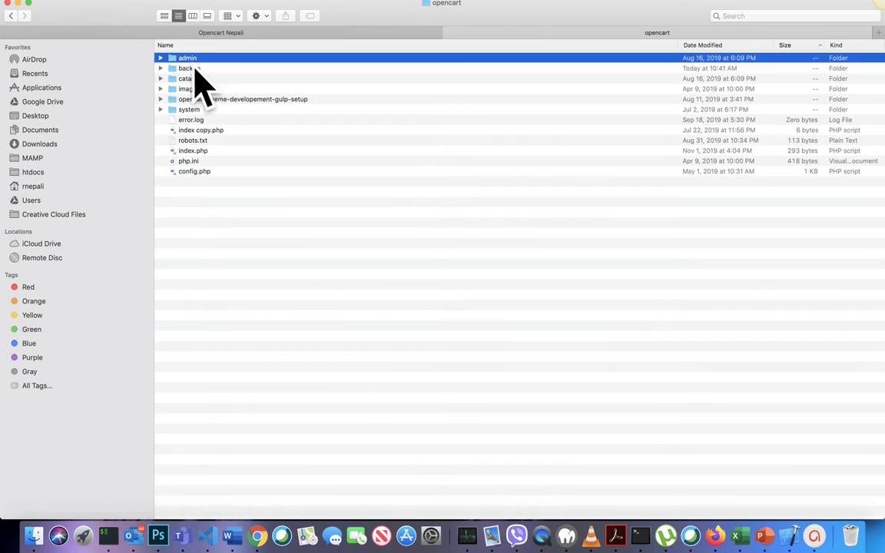
{"action": "key", "text": "super+Down"}
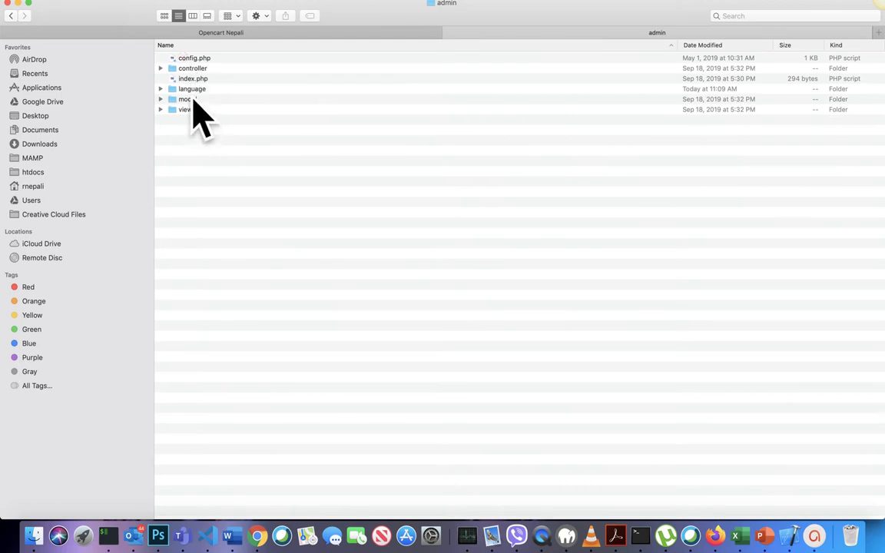
{"action": "double_click", "coordinate": [191, 90]}
{"action": "key", "text": "Down"}
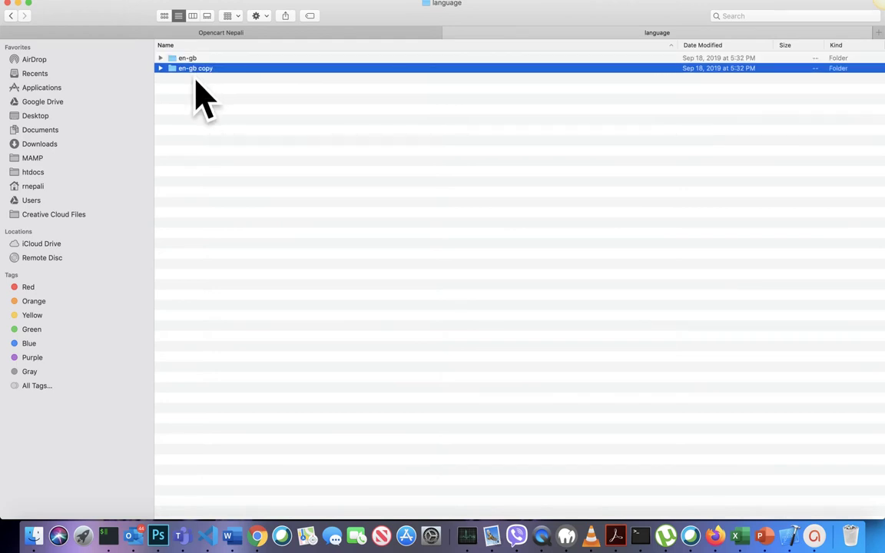
{"action": "key", "text": "Return"}
{"action": "type", "text": "ne"}
Step: Switch to the browser and look up Nepali's ISO code in the W3Schools language code list
{"action": "key", "text": "ctrl+Up"}
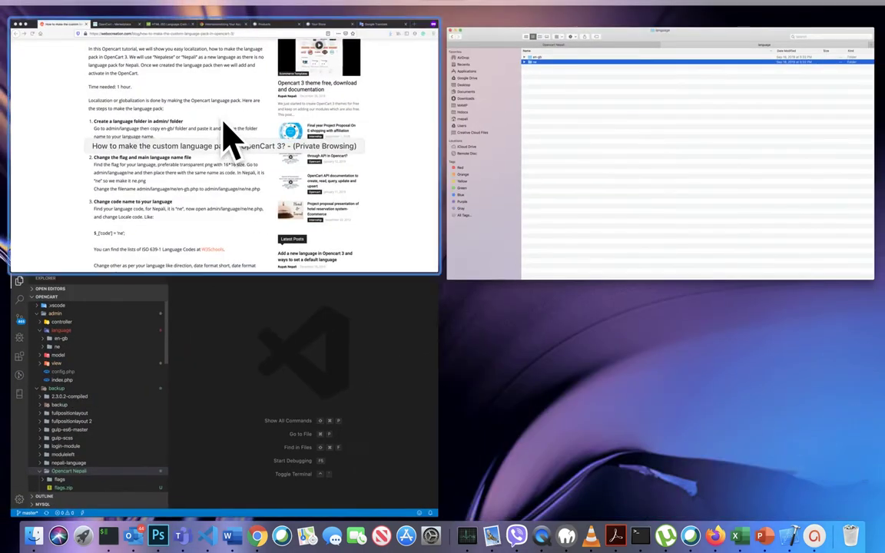
{"action": "left_click", "coordinate": [188, 144]}
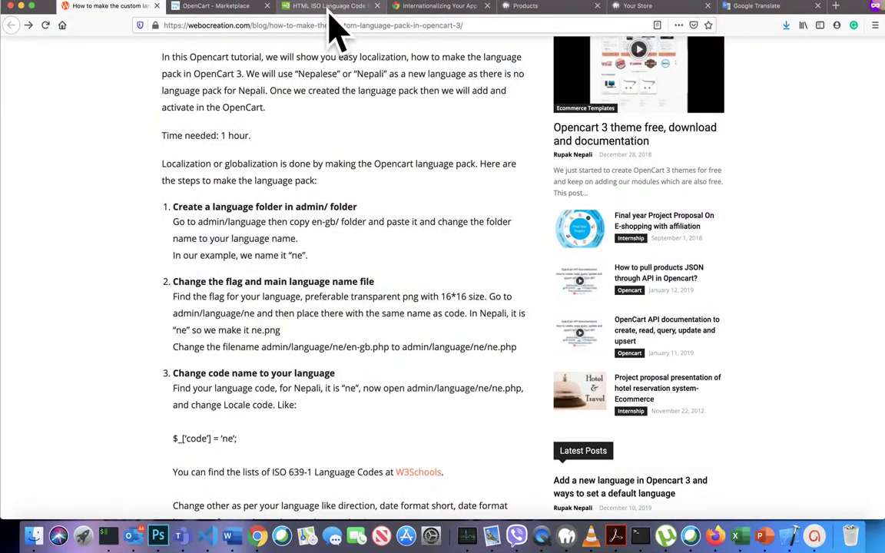
{"action": "left_click", "coordinate": [332, 9]}
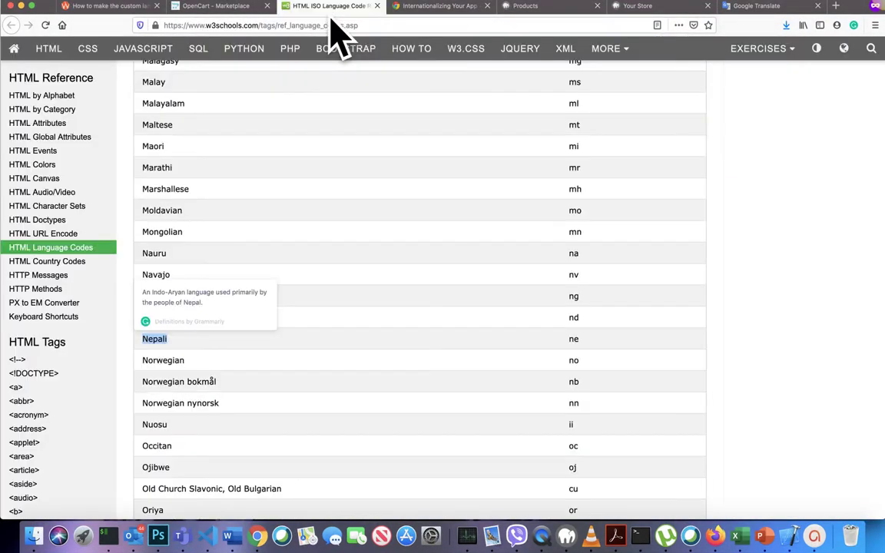
{"action": "left_click", "coordinate": [269, 227]}
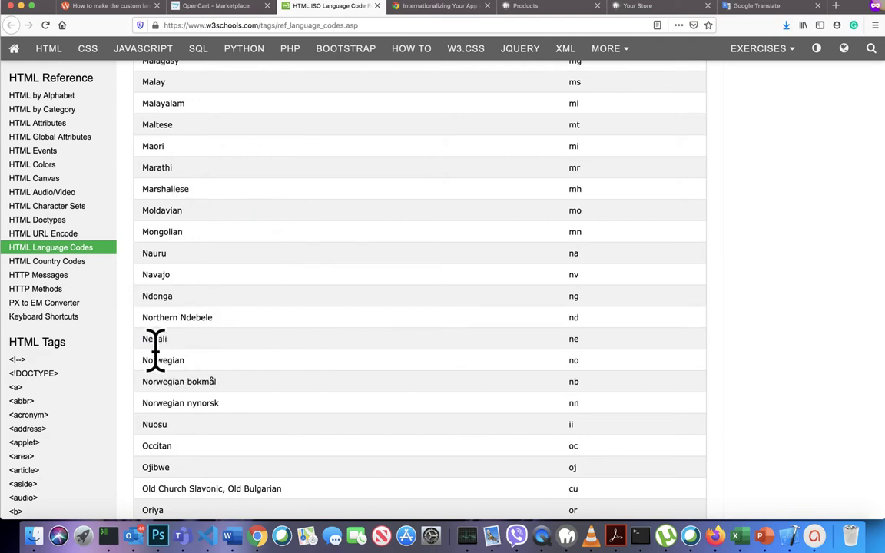
{"action": "left_click_drag", "start_coordinate": [151, 340], "coordinate": [592, 351]}
{"action": "scroll", "coordinate": [599, 360], "scroll_direction": "up", "scroll_amount": 10}
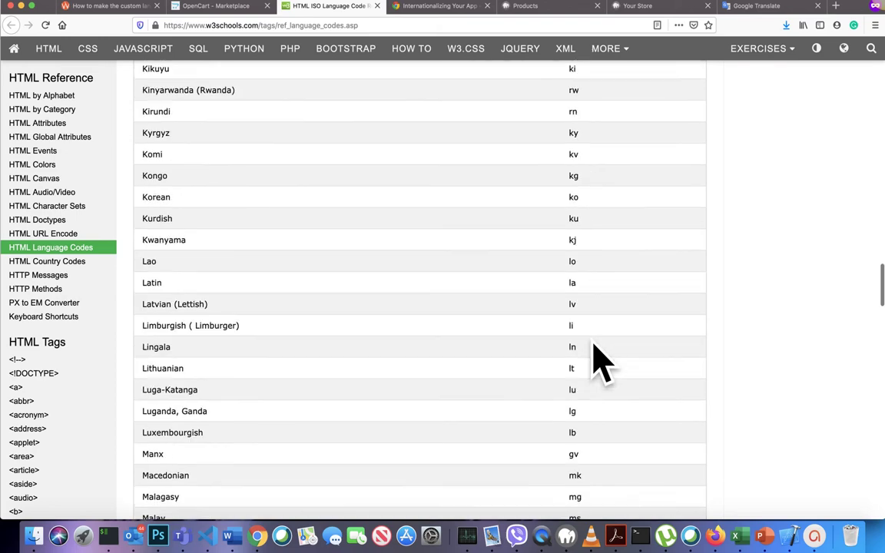
{"action": "scroll", "coordinate": [598, 361], "scroll_direction": "up", "scroll_amount": 10}
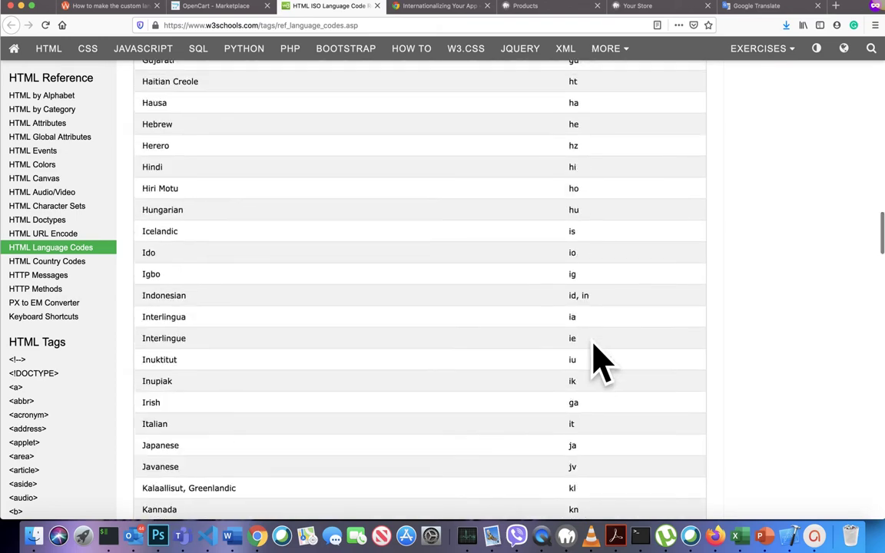
{"action": "scroll", "coordinate": [595, 352], "scroll_direction": "up", "scroll_amount": 10}
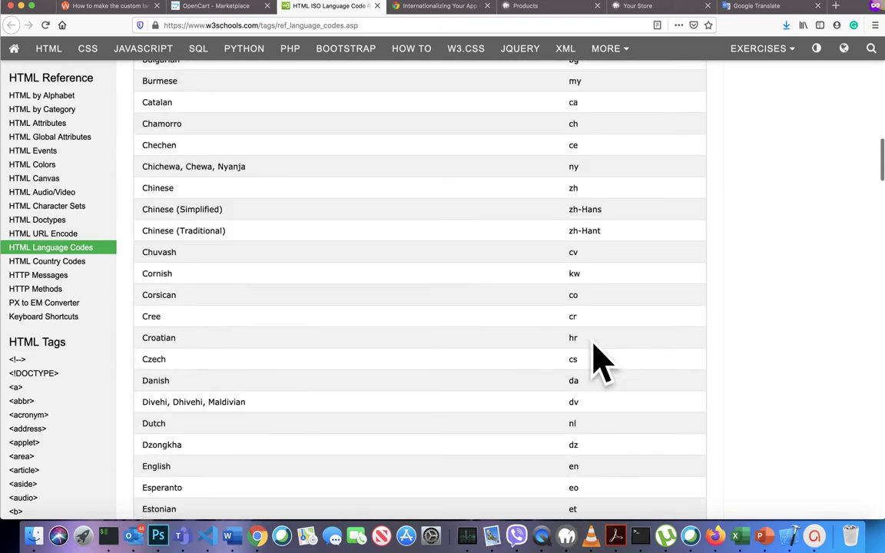
{"action": "scroll", "coordinate": [599, 361], "scroll_direction": "up", "scroll_amount": 5}
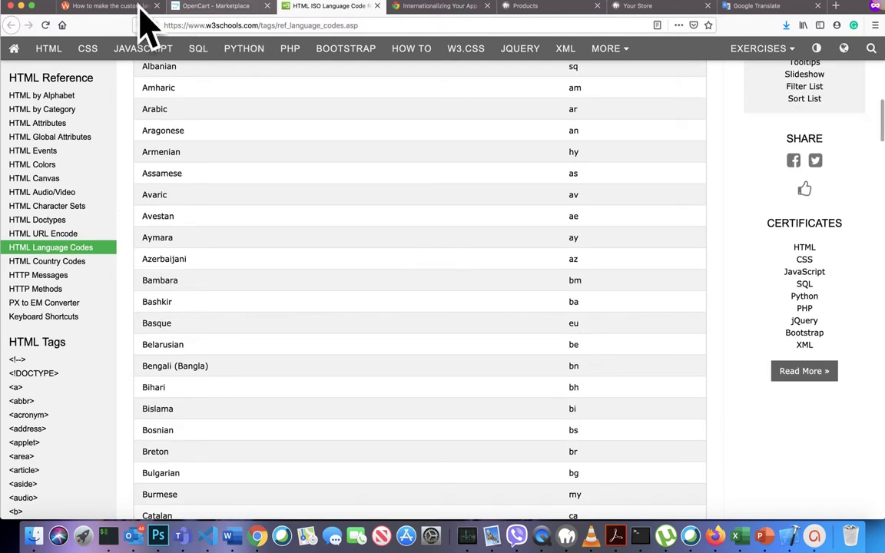
Step: Switch back to Finder and rename en-gb.php in the ne folder as ne.php
{"action": "key", "text": "super+Tab"}
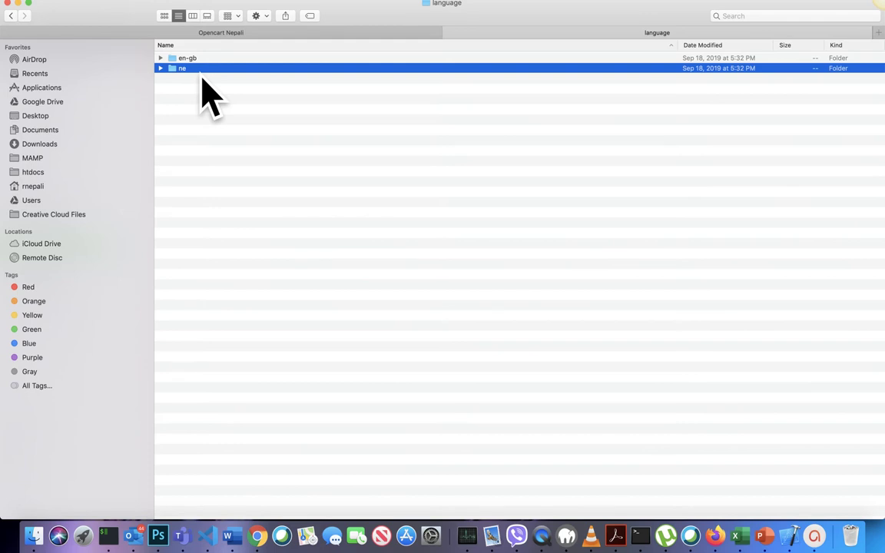
{"action": "key", "text": "super+Down"}
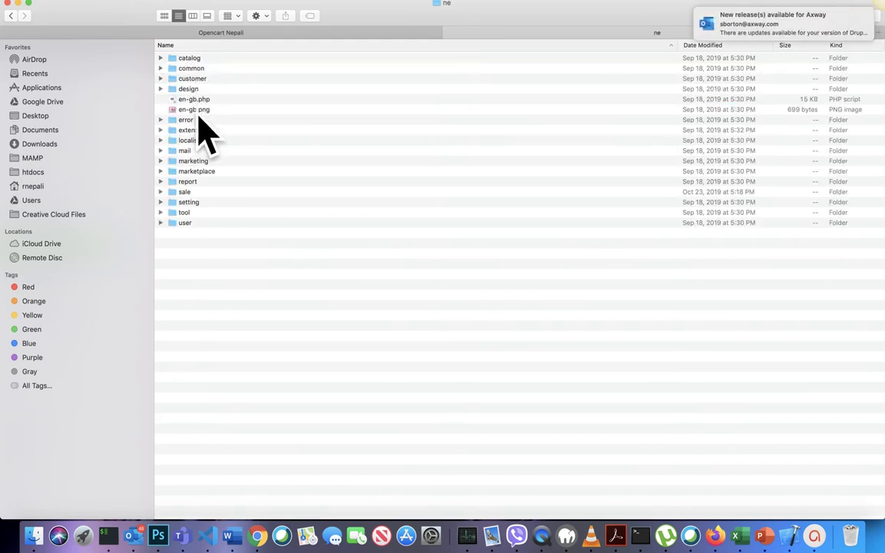
{"action": "left_click", "coordinate": [196, 102]}
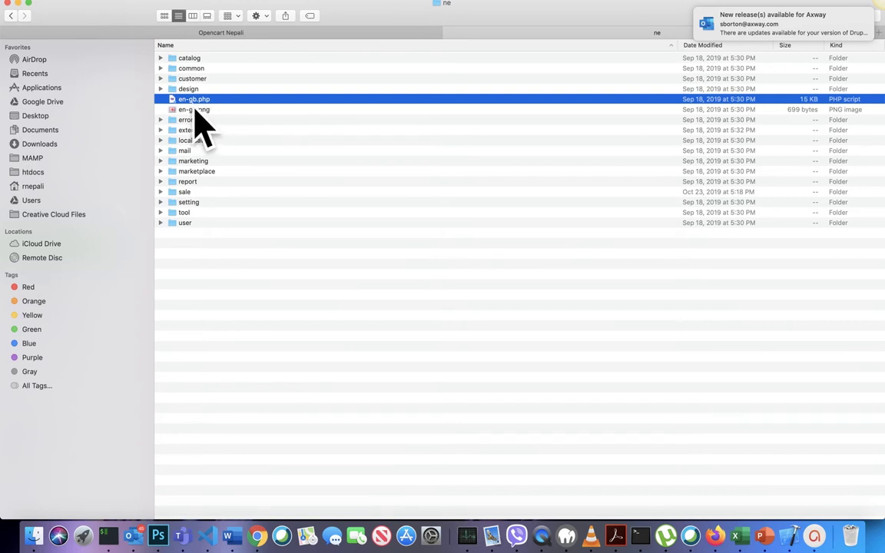
{"action": "key", "text": "Return"}
{"action": "type", "text": "ne"}
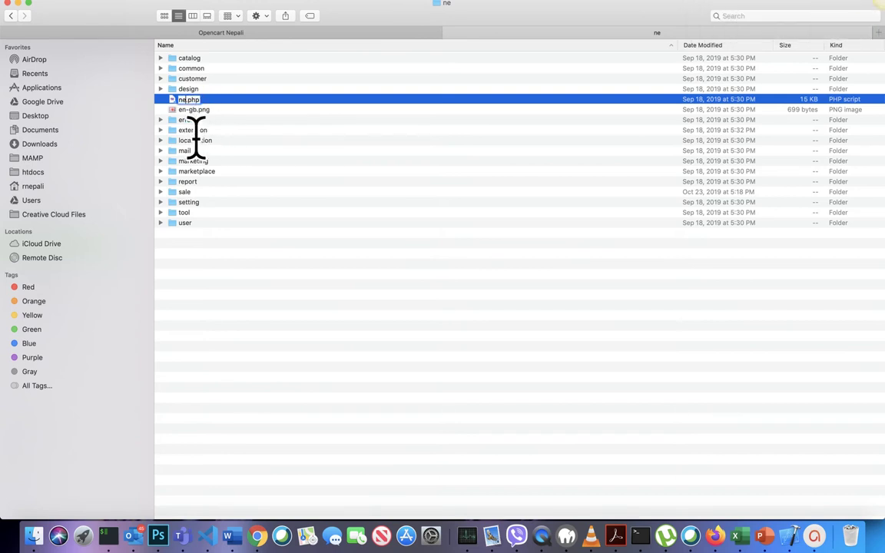
{"action": "left_click", "coordinate": [194, 121]}
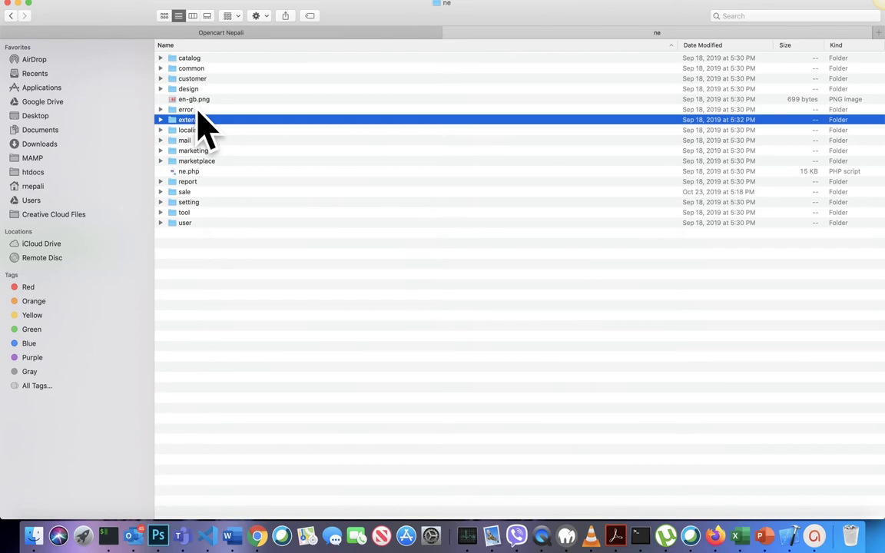
Step: Return to the Webocreation article and find the small flags download in its catalog folder instructions
{"action": "key", "text": "ctrl+super+f"}
{"action": "key", "text": "ctrl+super+f"}
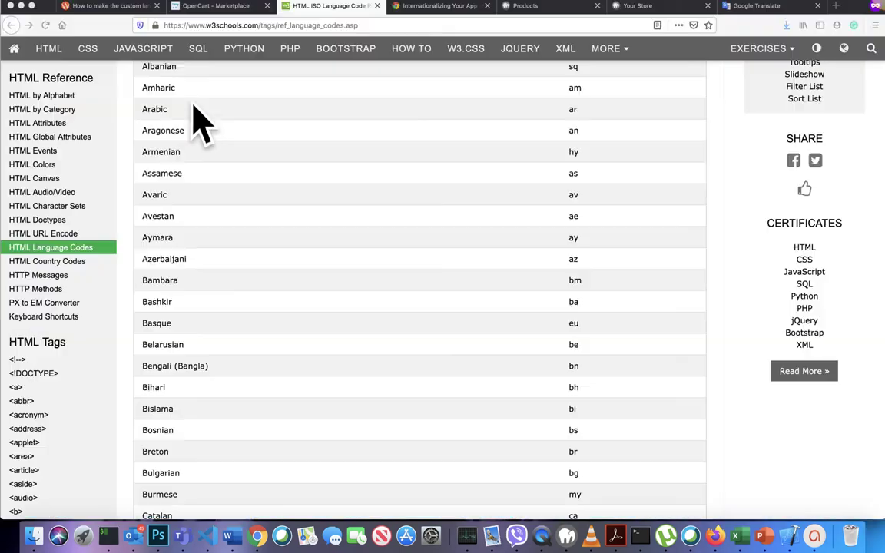
{"action": "left_click", "coordinate": [122, 10]}
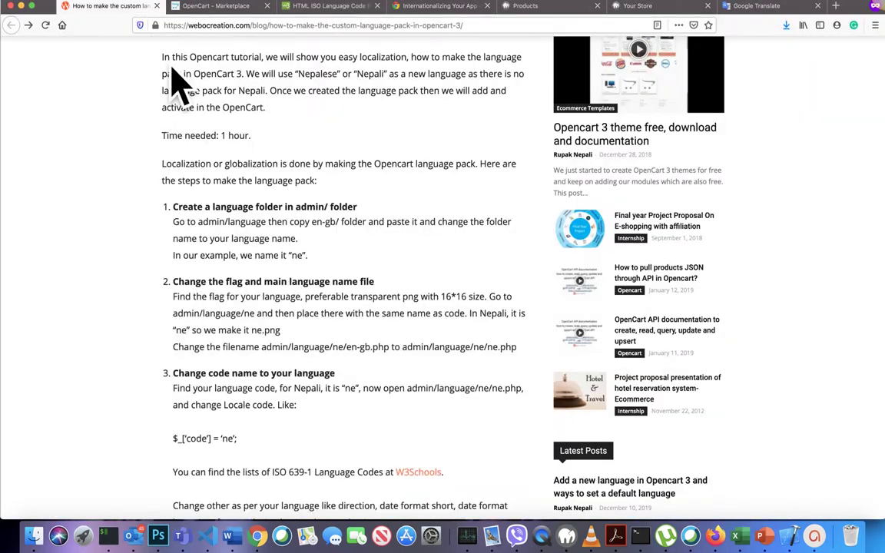
{"action": "scroll", "coordinate": [346, 418], "scroll_direction": "down", "scroll_amount": 6}
{"action": "scroll", "coordinate": [350, 422], "scroll_direction": "down", "scroll_amount": 10}
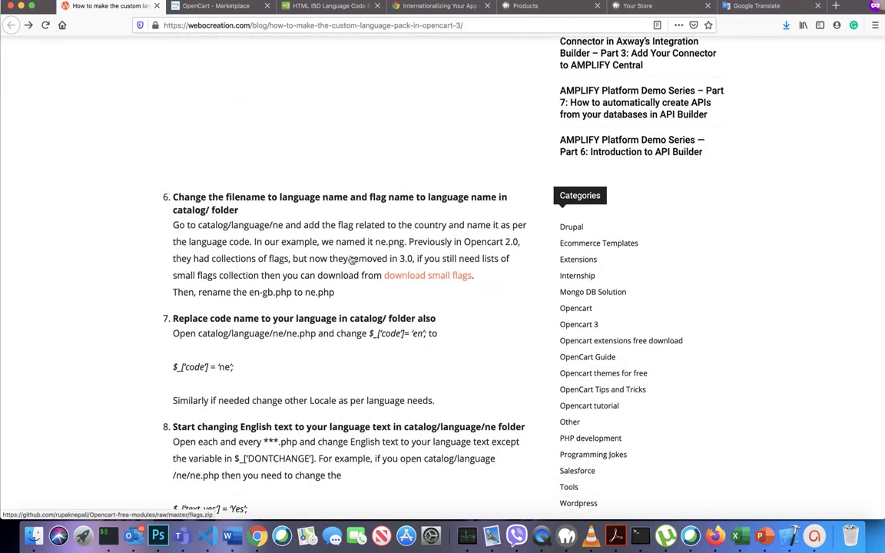
Step: In Finder, copy np.png from the Opencart Nepali flags folder into the admin/language/ne folder
{"action": "key", "text": "ctrl+Up"}
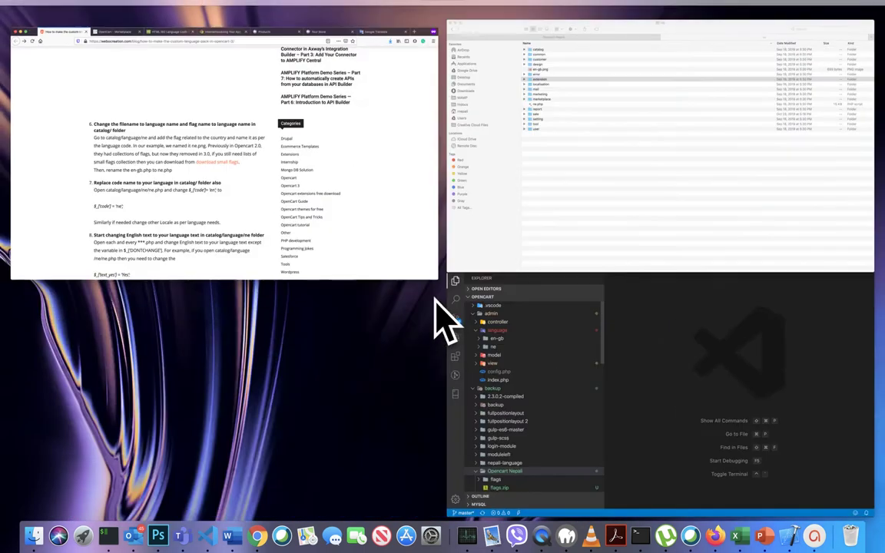
{"action": "left_click", "coordinate": [559, 181]}
{"action": "left_click", "coordinate": [201, 35]}
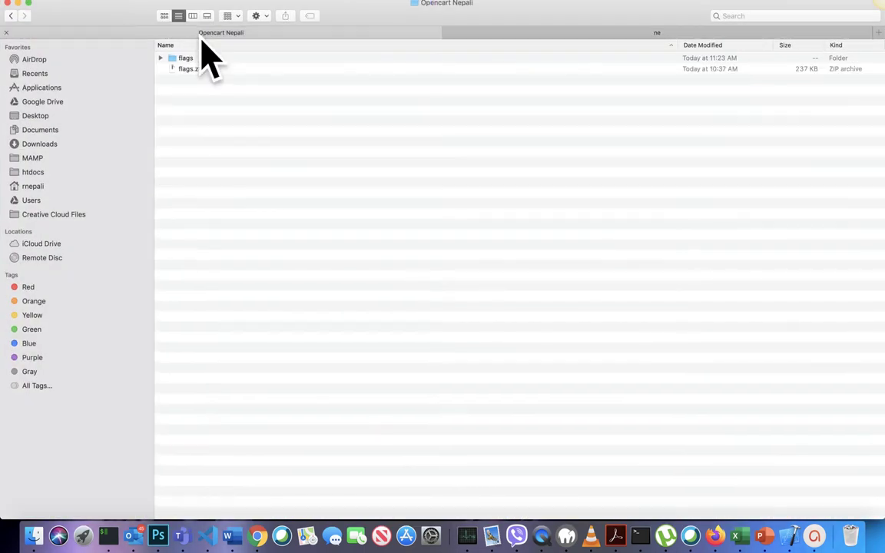
{"action": "double_click", "coordinate": [188, 62]}
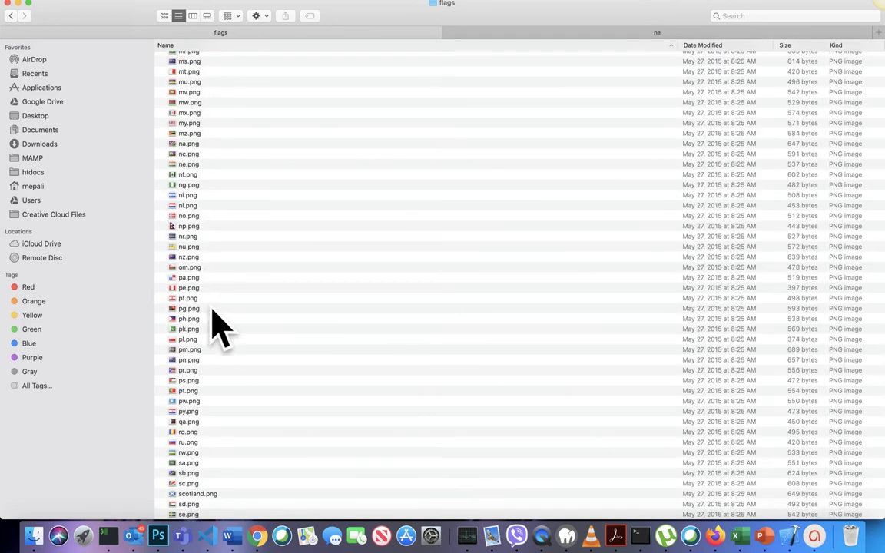
{"action": "left_click", "coordinate": [190, 228]}
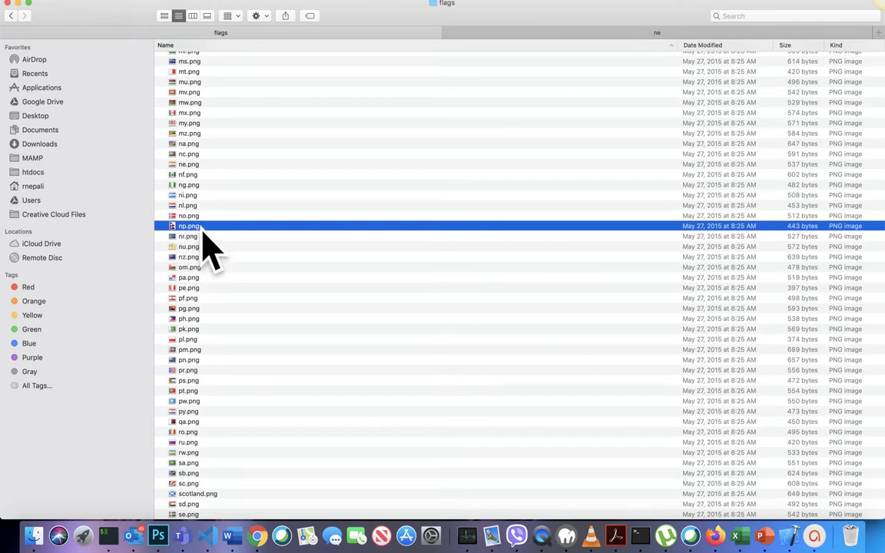
{"action": "left_click", "coordinate": [516, 36]}
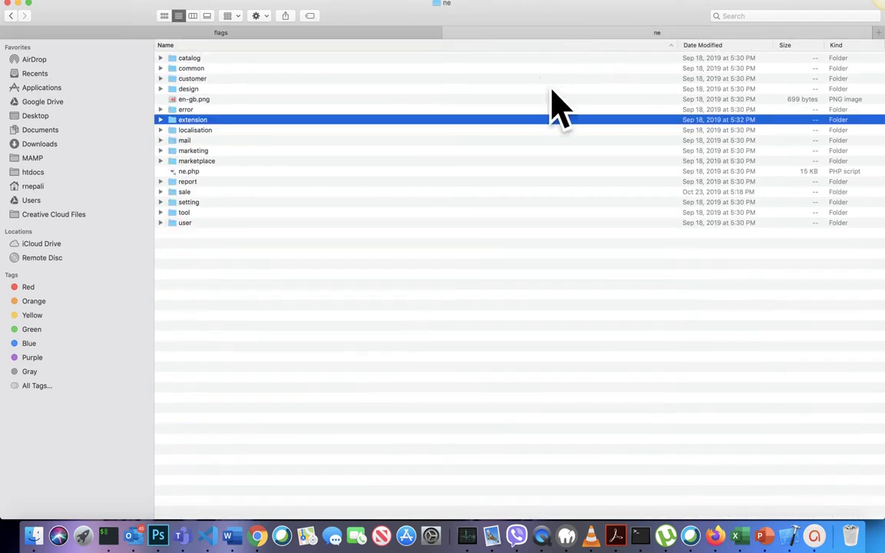
{"action": "key", "text": "super+v"}
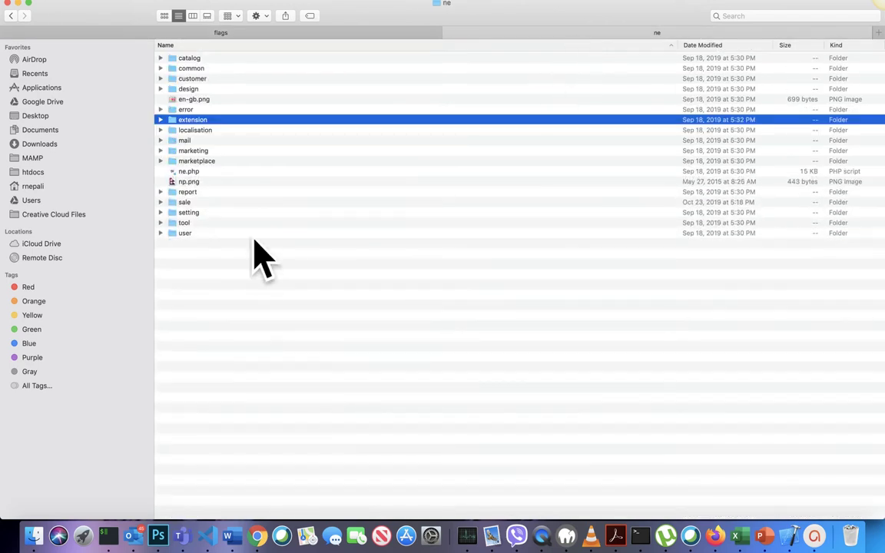
Step: Rename np.png in the admin/language/ne folder as ne.png
{"action": "left_click", "coordinate": [189, 181]}
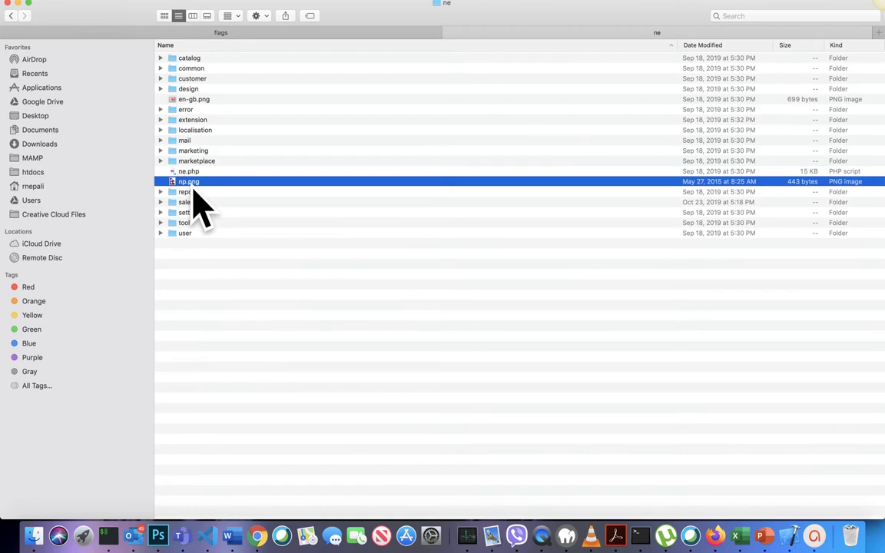
{"action": "key", "text": "Return"}
{"action": "left_click", "coordinate": [196, 328]}
Step: Move the English flag image en-gb.png from the ne folder to the trash
{"action": "left_click", "coordinate": [208, 105]}
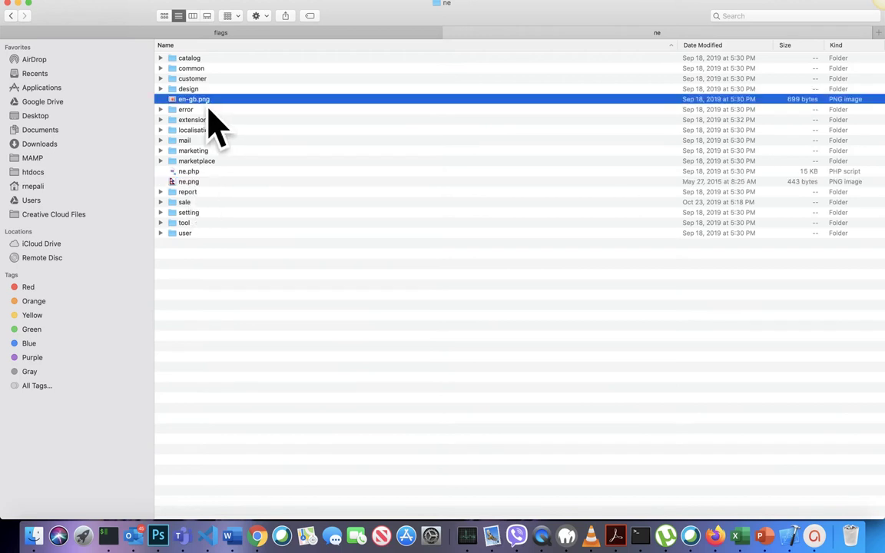
{"action": "right_click", "coordinate": [208, 107]}
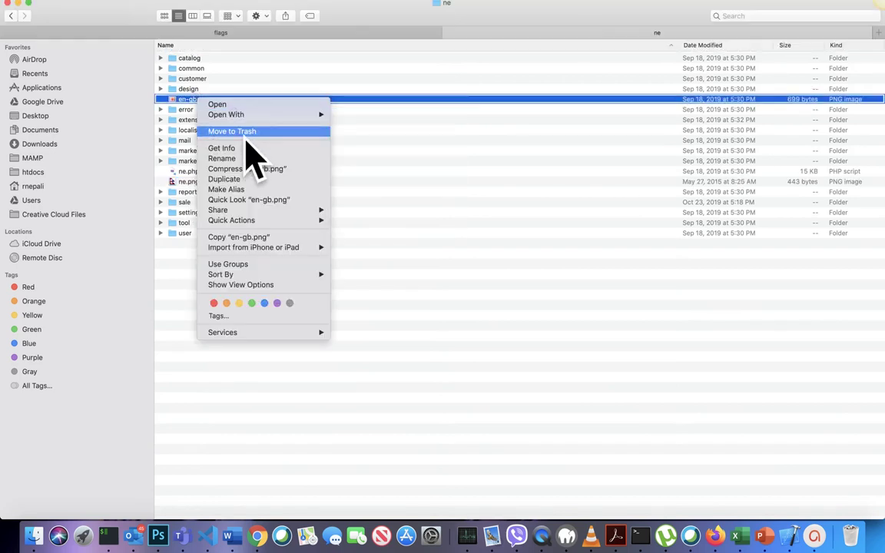
{"action": "left_click", "coordinate": [247, 133]}
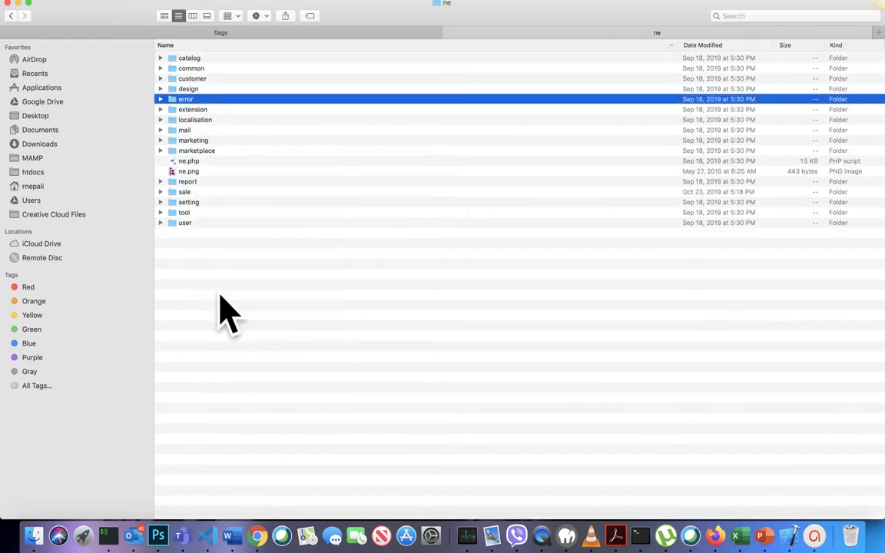
{"action": "left_click", "coordinate": [219, 297]}
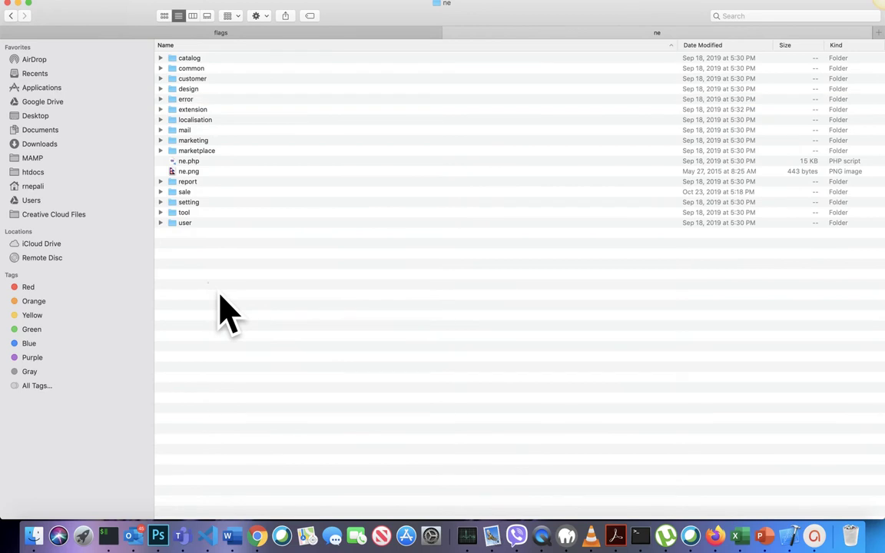
Step: Open ne.php in Visual Studio Code and set its locale code value to 'ne'
{"action": "left_click", "coordinate": [189, 175]}
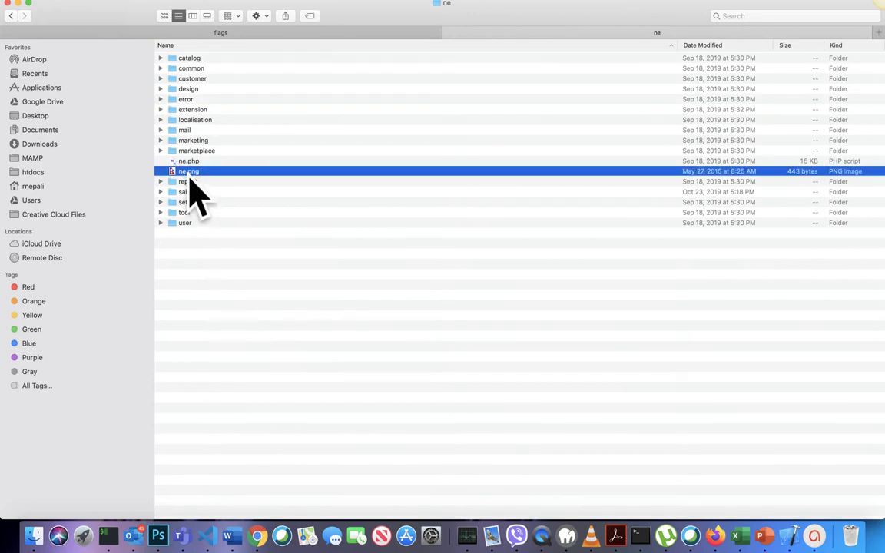
{"action": "left_click", "coordinate": [193, 163]}
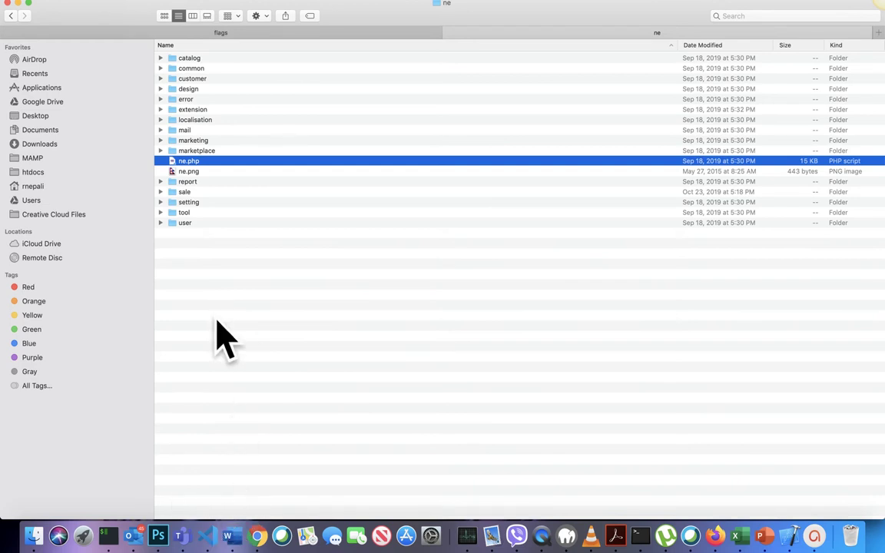
{"action": "double_click", "coordinate": [204, 163]}
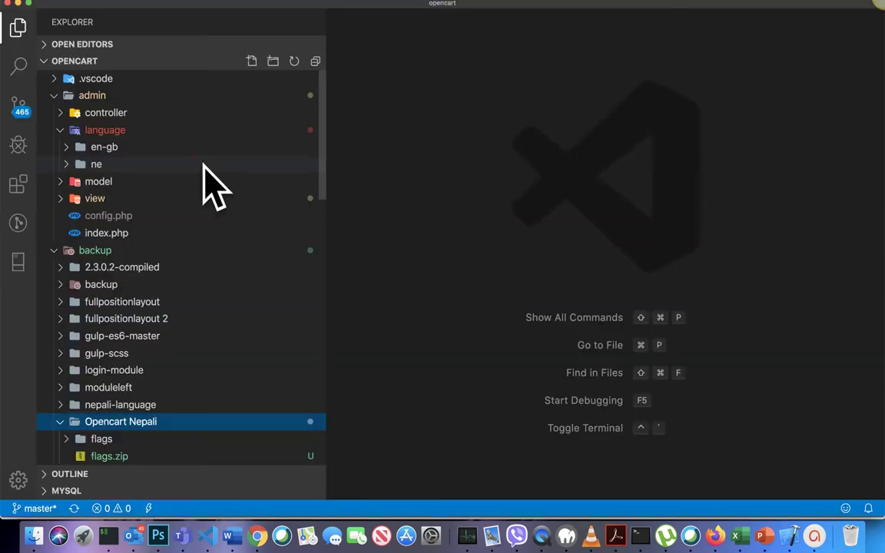
{"action": "scroll", "coordinate": [503, 184], "scroll_direction": "up", "scroll_amount": 15}
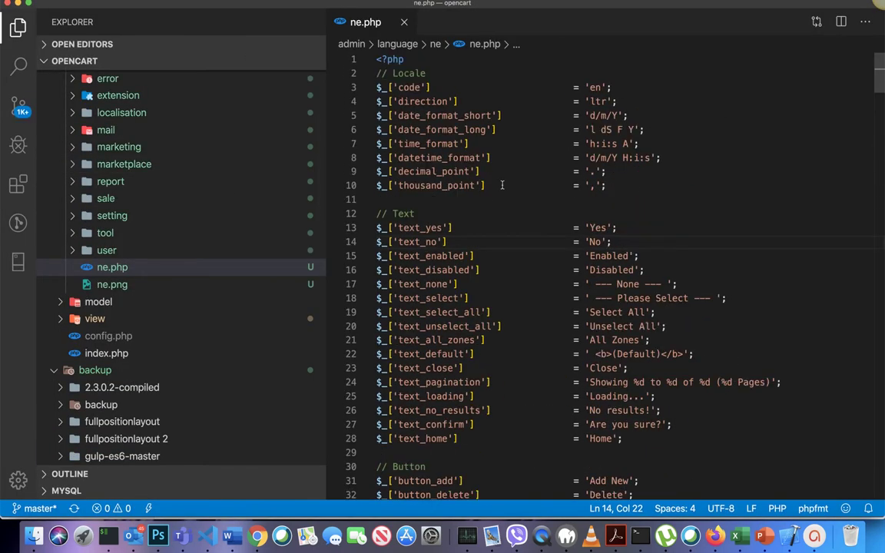
{"action": "double_click", "coordinate": [600, 87]}
{"action": "type", "text": "ne"}
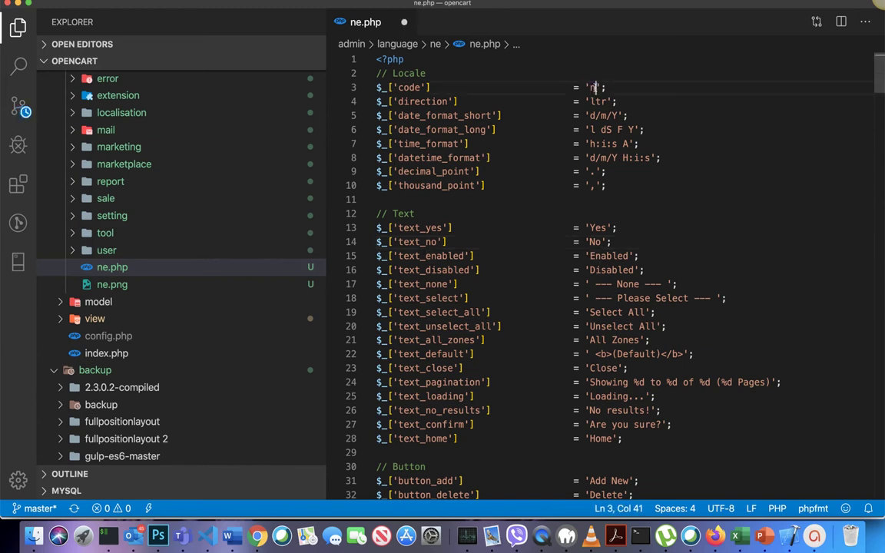
Step: Check the direction, date format and time format locale entries, and save ne.php
{"action": "double_click", "coordinate": [422, 102]}
{"action": "left_click", "coordinate": [419, 116]}
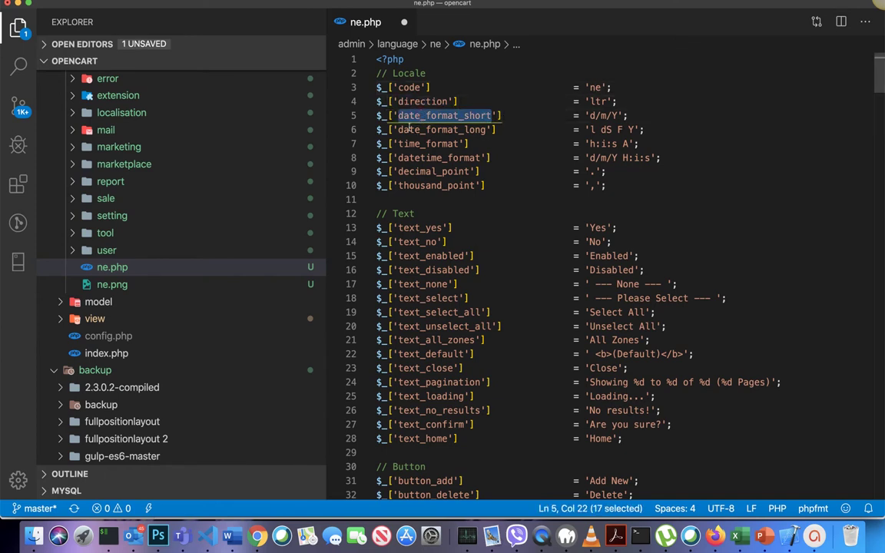
{"action": "double_click", "coordinate": [409, 129]}
{"action": "double_click", "coordinate": [408, 143]}
{"action": "key", "text": "super+s"}
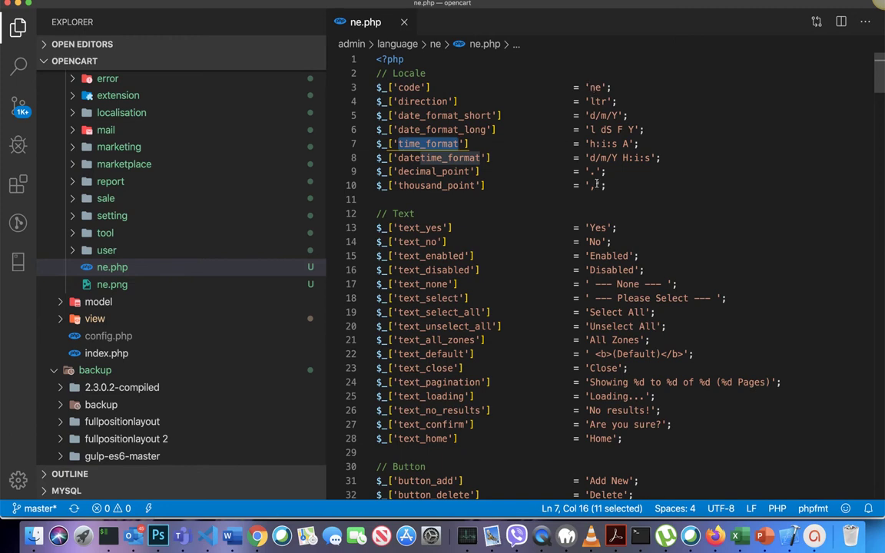
Step: Select the text_yes value in ne.php, switch to Google Translate in the browser, translate "Yes" into Nepali and copy the translation
{"action": "scroll", "coordinate": [596, 184], "scroll_direction": "down", "scroll_amount": 4}
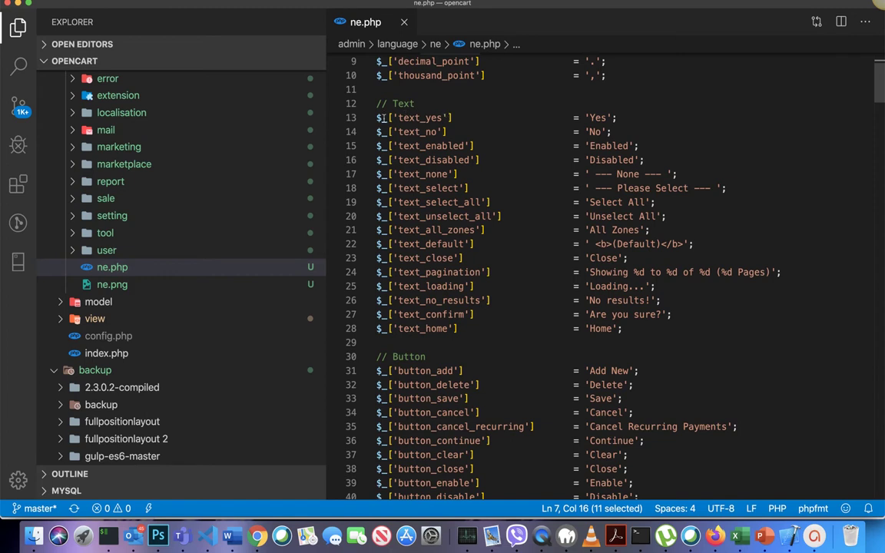
{"action": "left_click_drag", "start_coordinate": [382, 118], "coordinate": [452, 118]}
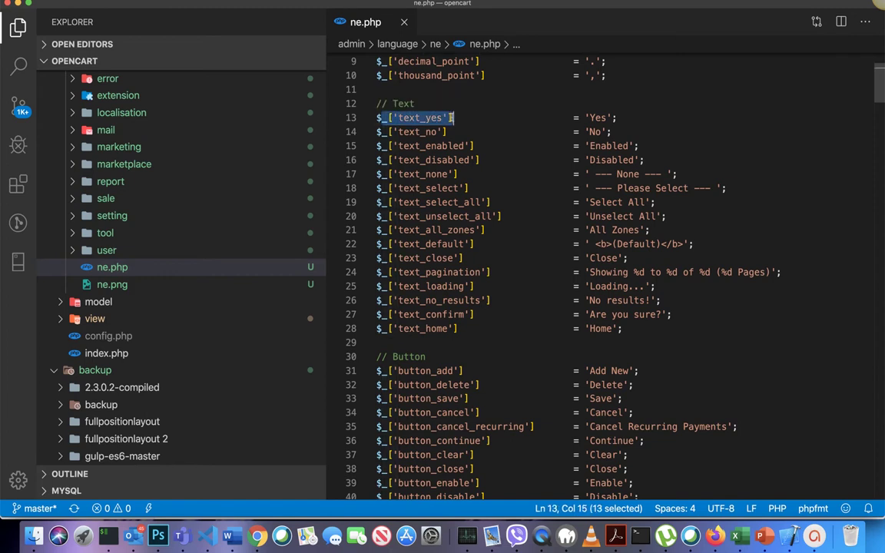
{"action": "double_click", "coordinate": [593, 118]}
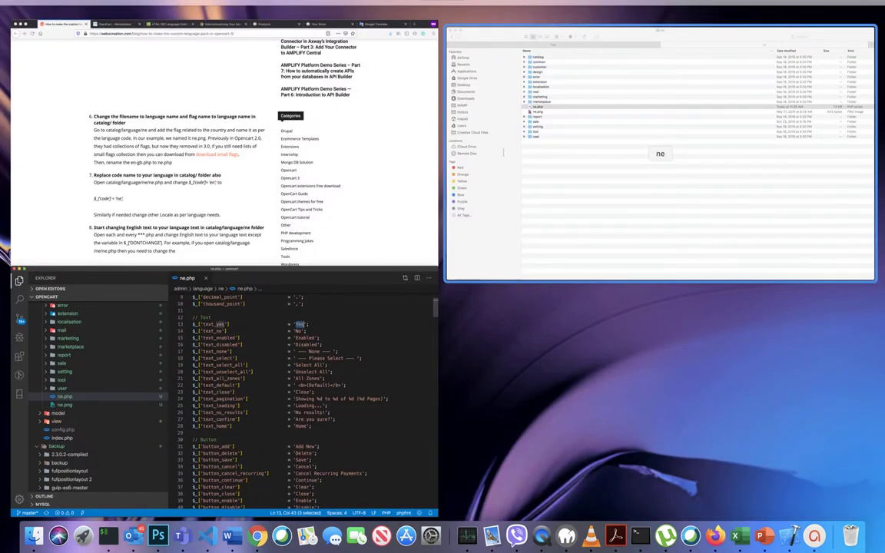
{"action": "left_click", "coordinate": [415, 46]}
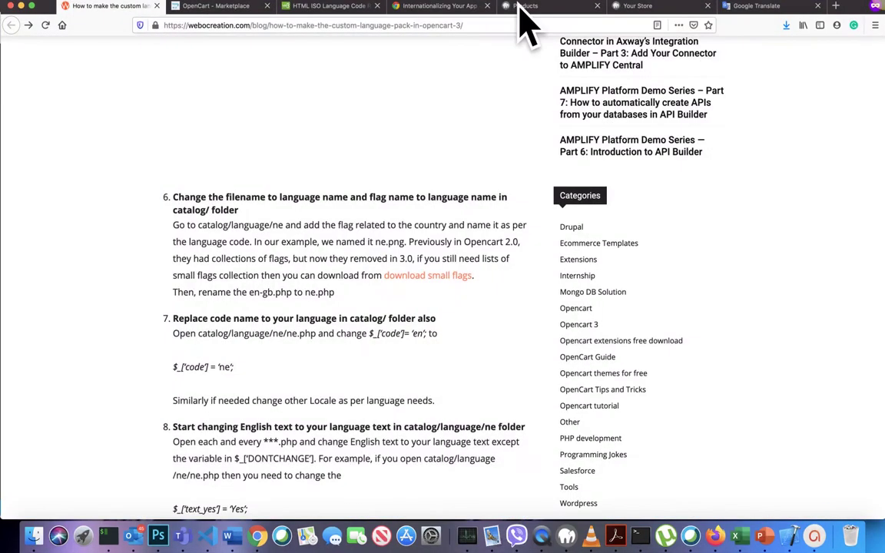
{"action": "left_click", "coordinate": [761, 8]}
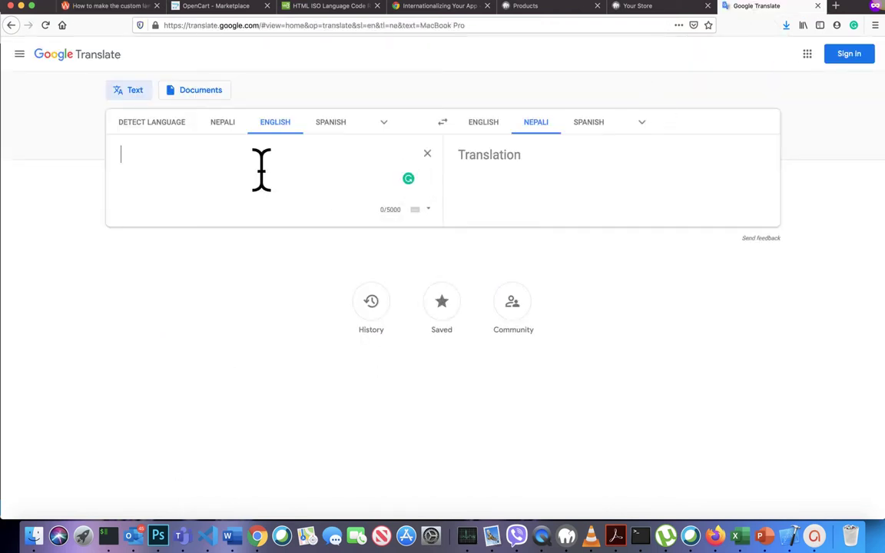
{"action": "type", "text": "Yes"}
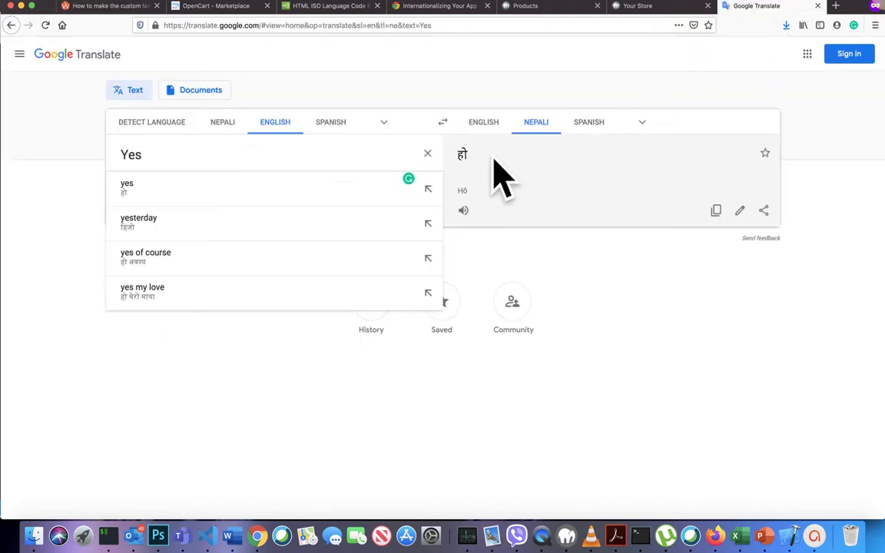
{"action": "double_click", "coordinate": [468, 165]}
{"action": "key", "text": "super+c"}
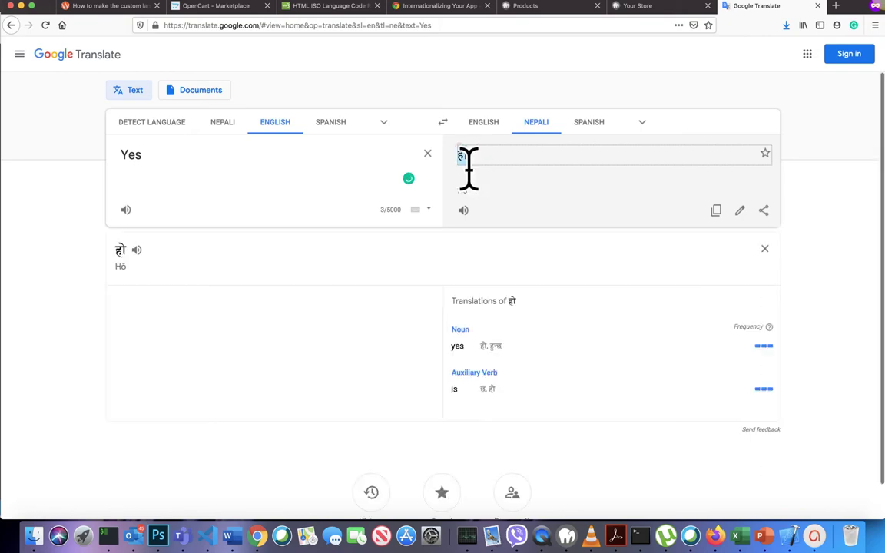
Step: Switch back to Visual Studio Code and replace the text_yes value with the copied 'हो'
{"action": "key", "text": "ctrl+Up"}
{"action": "left_click", "coordinate": [571, 335]}
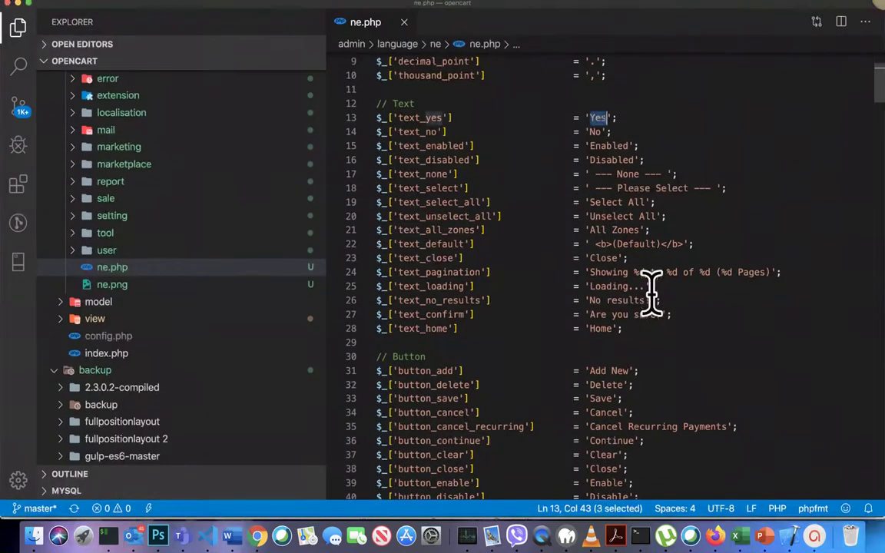
{"action": "key", "text": "super+v"}
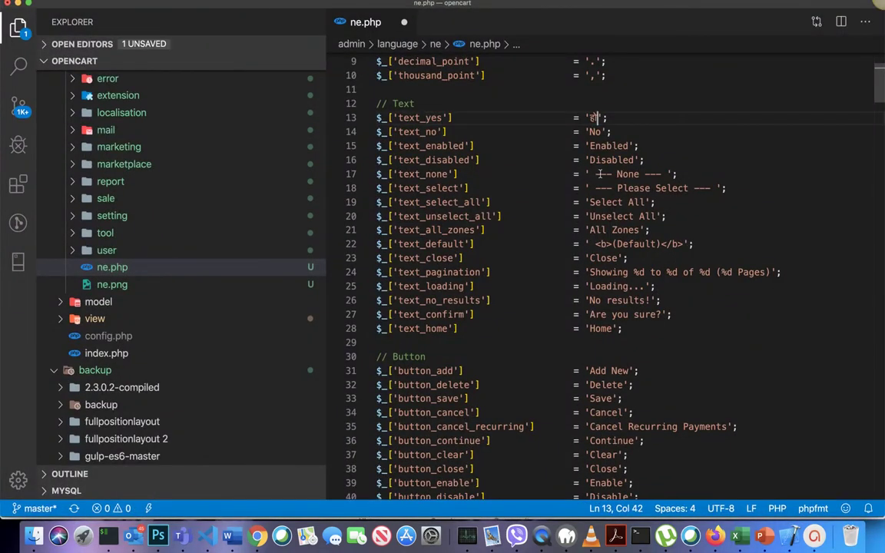
Step: Return to Google Translate in the browser, translate "No" into Nepali and select the translation for copying
{"action": "key", "text": "ctrl+Up"}
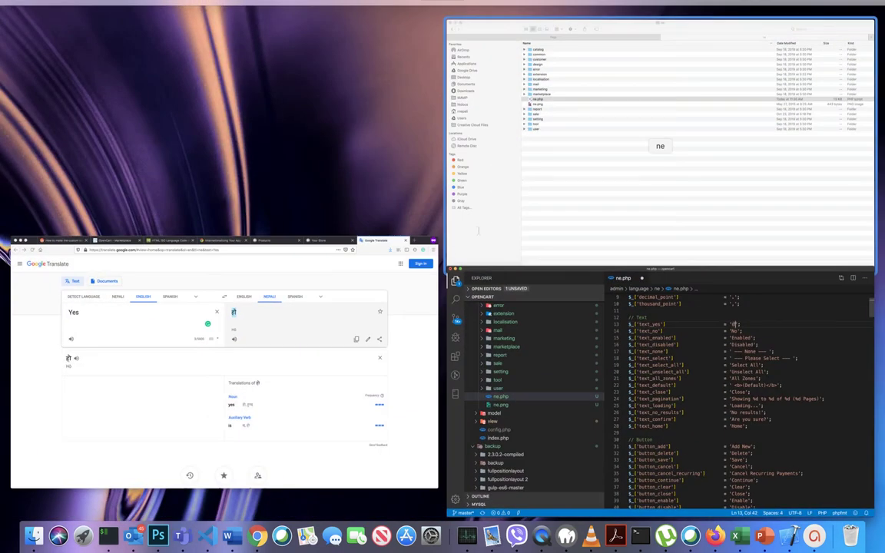
{"action": "left_click", "coordinate": [196, 246]}
{"action": "left_click", "coordinate": [184, 182]}
{"action": "key", "text": "super+a"}
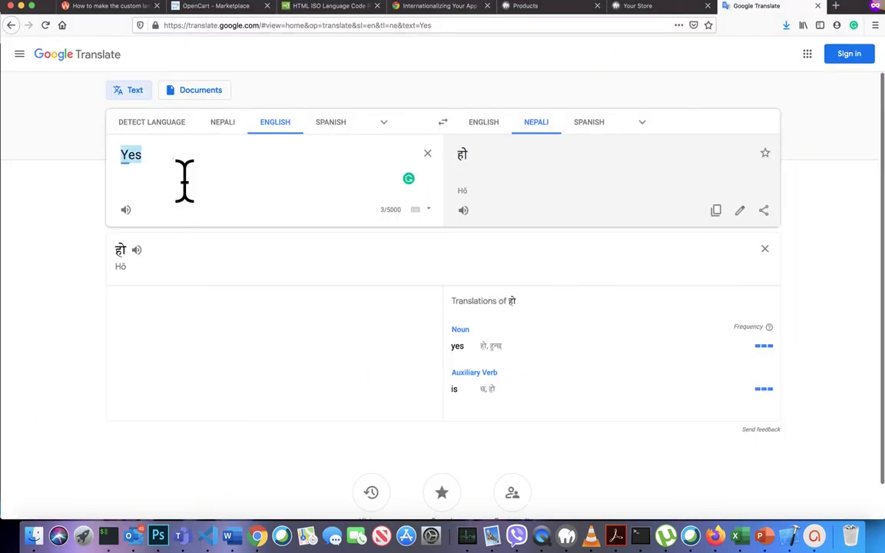
{"action": "type", "text": "No"}
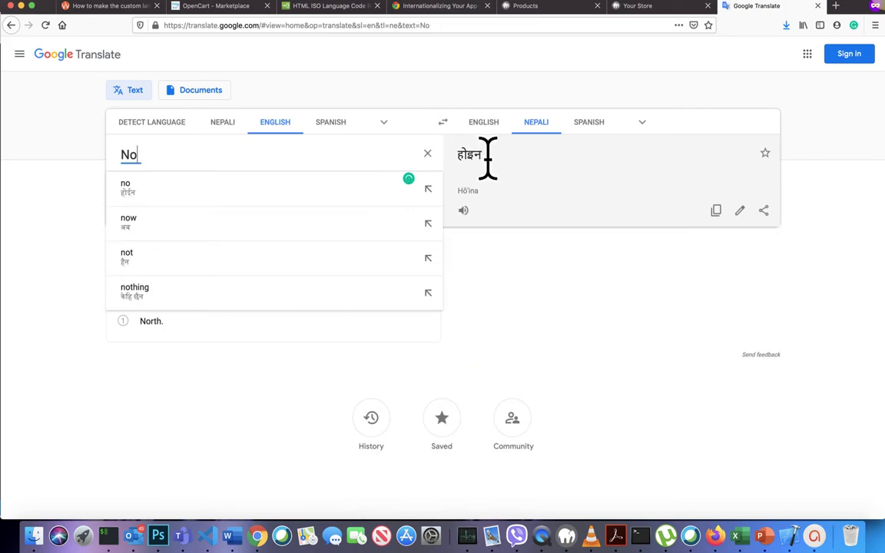
{"action": "double_click", "coordinate": [479, 156]}
Step: Switch back to Visual Studio Code, replace the text_no value with 'होइन' and save ne.php
{"action": "key", "text": "ctrl+Up"}
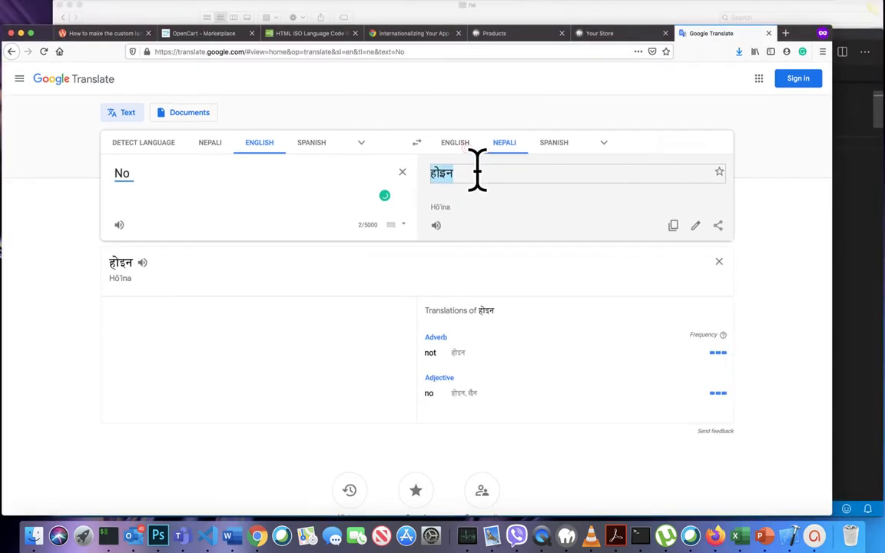
{"action": "left_click", "coordinate": [551, 348]}
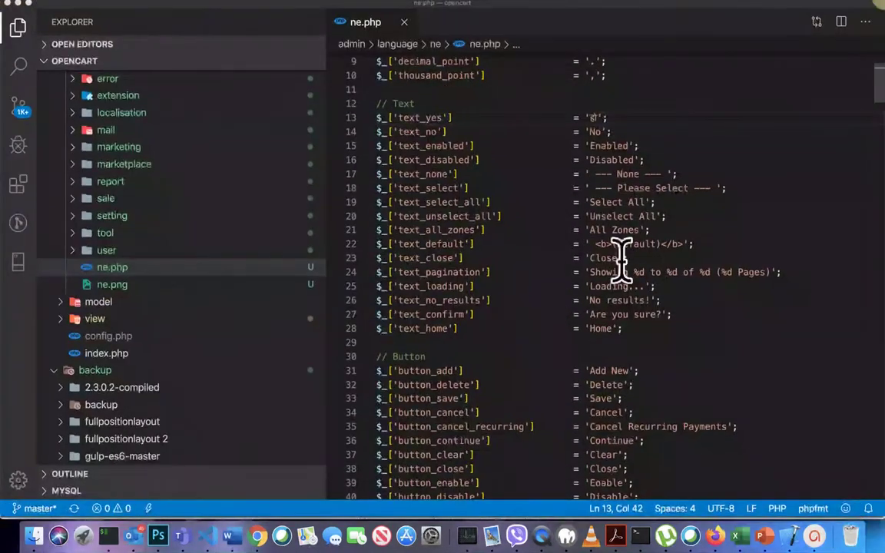
{"action": "double_click", "coordinate": [595, 131]}
{"action": "type", "text": "होइन"}
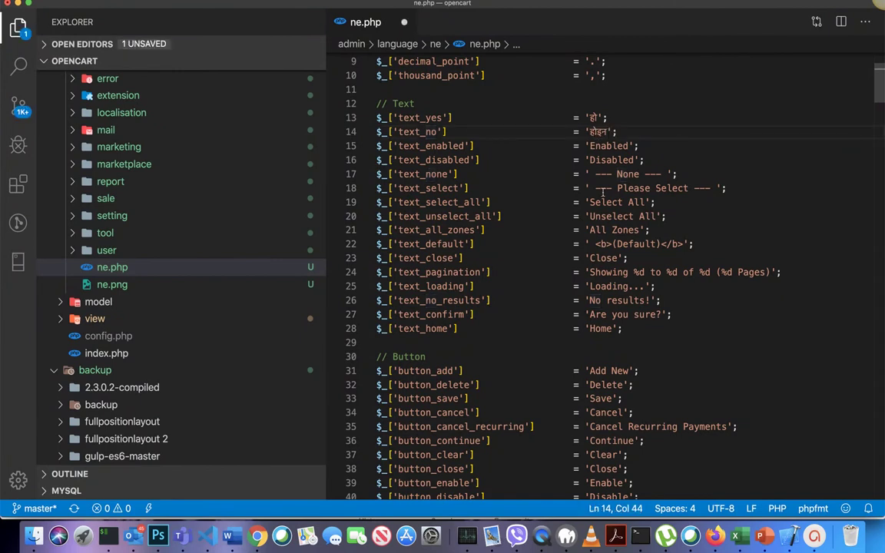
{"action": "scroll", "coordinate": [184, 257], "scroll_direction": "up", "scroll_amount": 3}
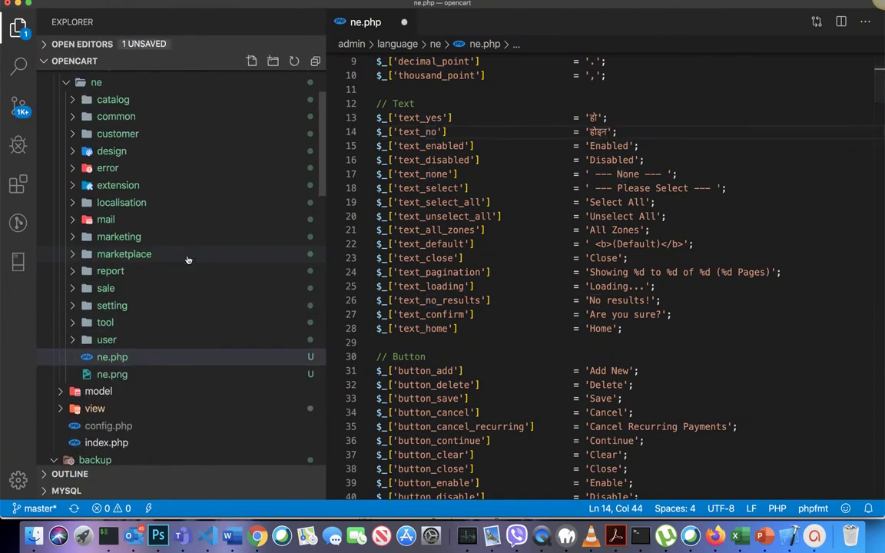
{"action": "key", "text": "super+s"}
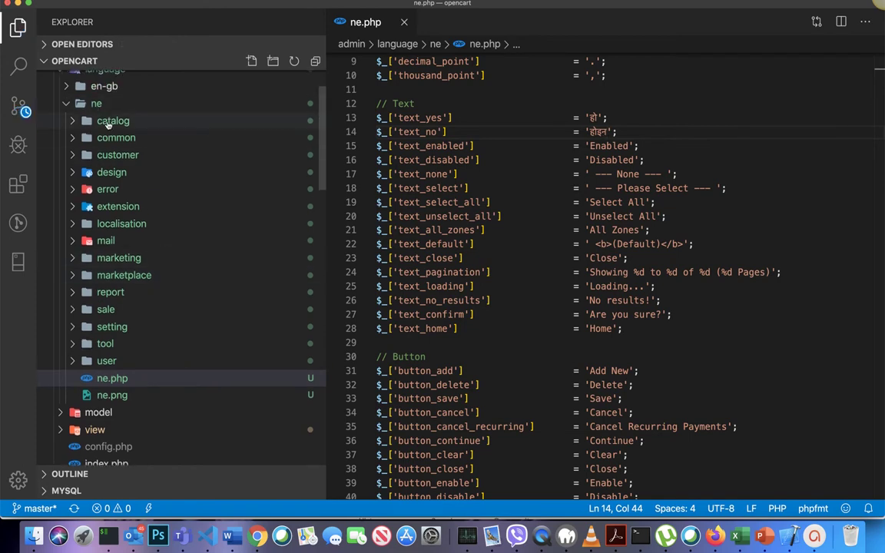
Step: Examine the translatable text values in category.php of the ne/catalog folder, collapse that folder and return to ne.php
{"action": "left_click", "coordinate": [75, 121]}
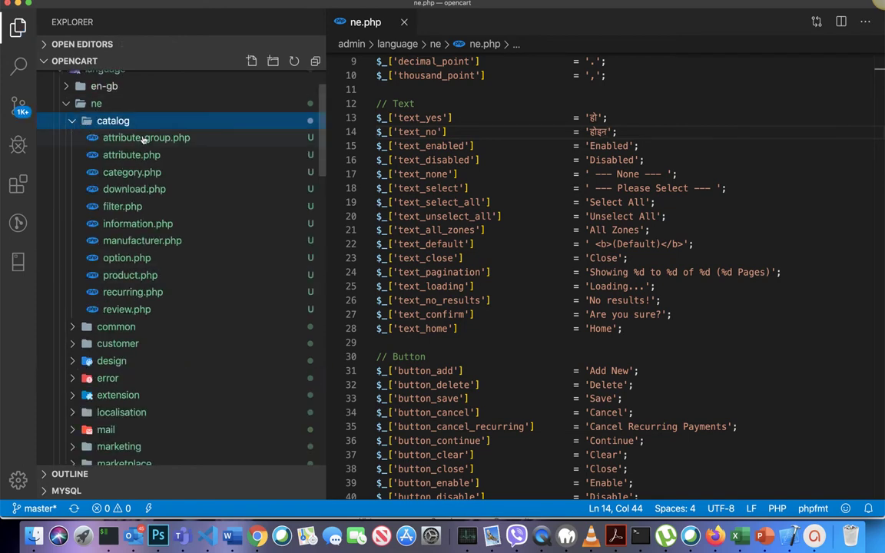
{"action": "left_click", "coordinate": [130, 174]}
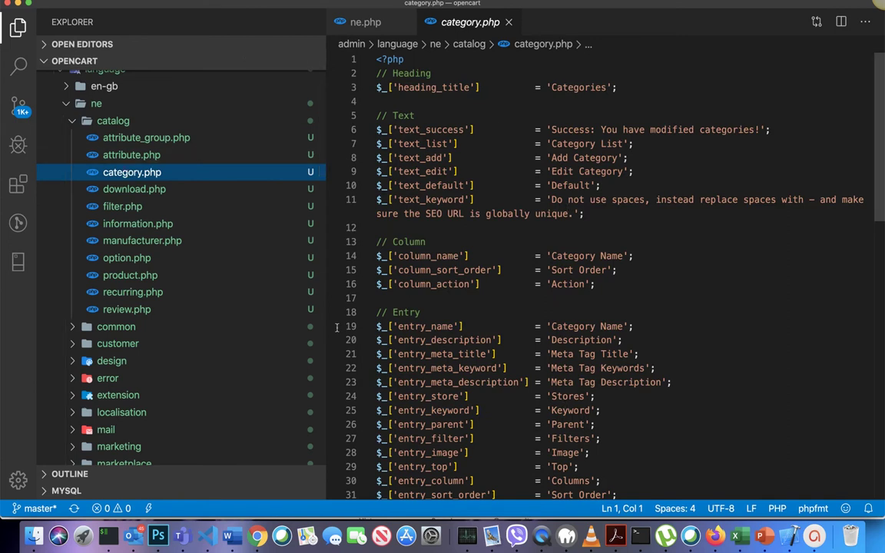
{"action": "left_click", "coordinate": [570, 90]}
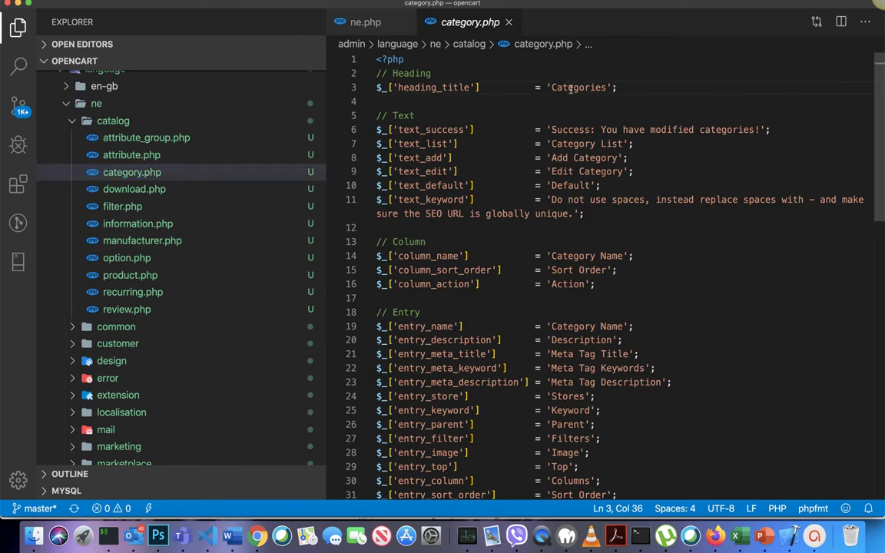
{"action": "double_click", "coordinate": [570, 89]}
{"action": "double_click", "coordinate": [572, 129]}
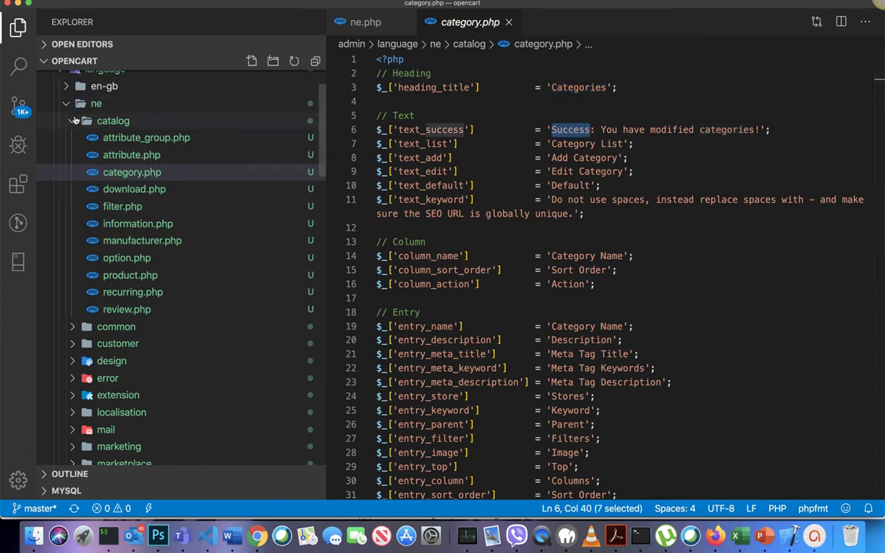
{"action": "left_click", "coordinate": [76, 121]}
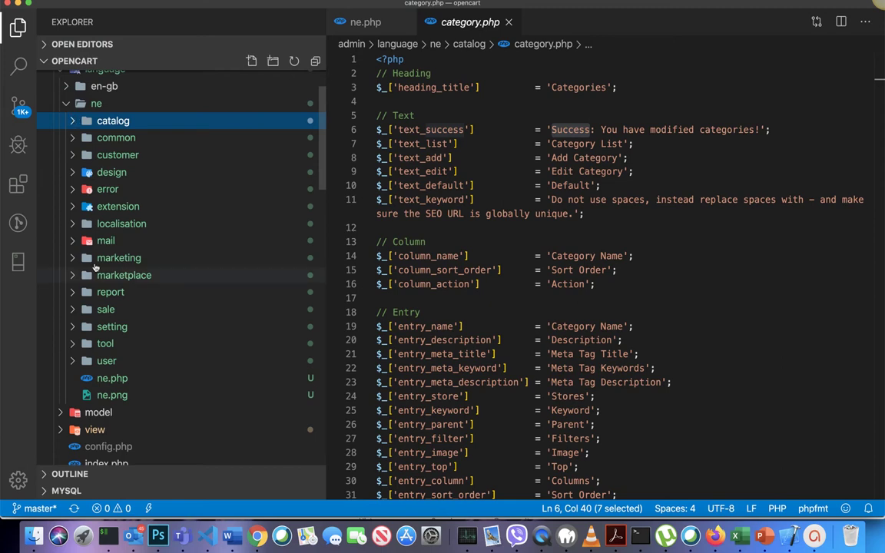
{"action": "left_click", "coordinate": [112, 378]}
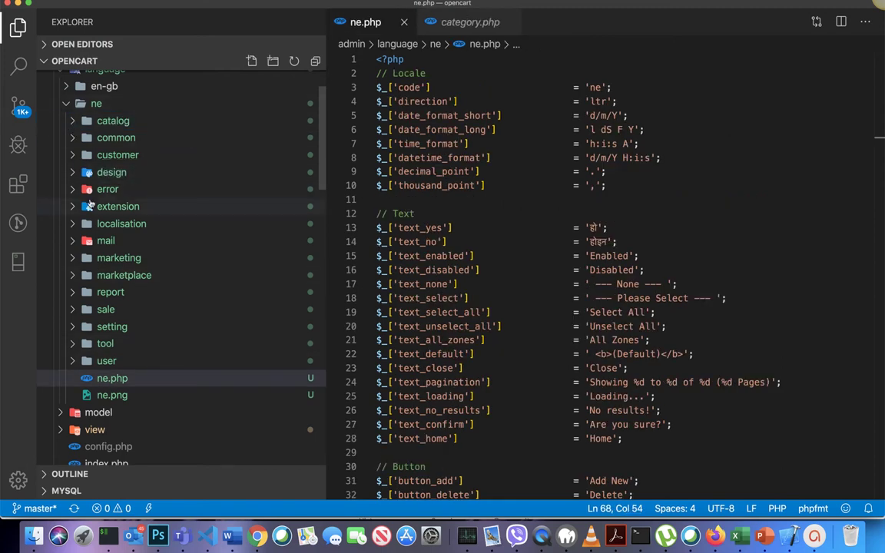
Step: Switch to Finder and open the language folder inside the opencart catalog folder
{"action": "scroll", "coordinate": [90, 203], "scroll_direction": "up", "scroll_amount": 3}
{"action": "key", "text": "ctrl+Up"}
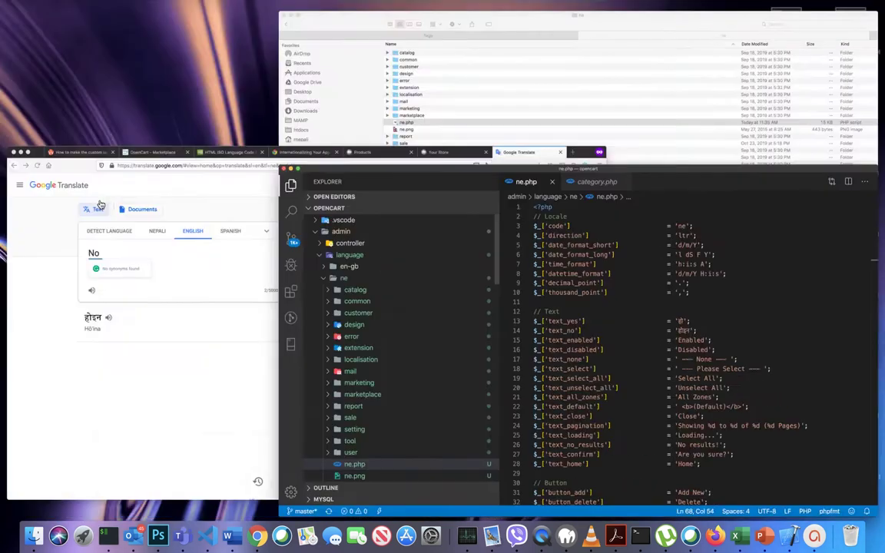
{"action": "left_click", "coordinate": [560, 175]}
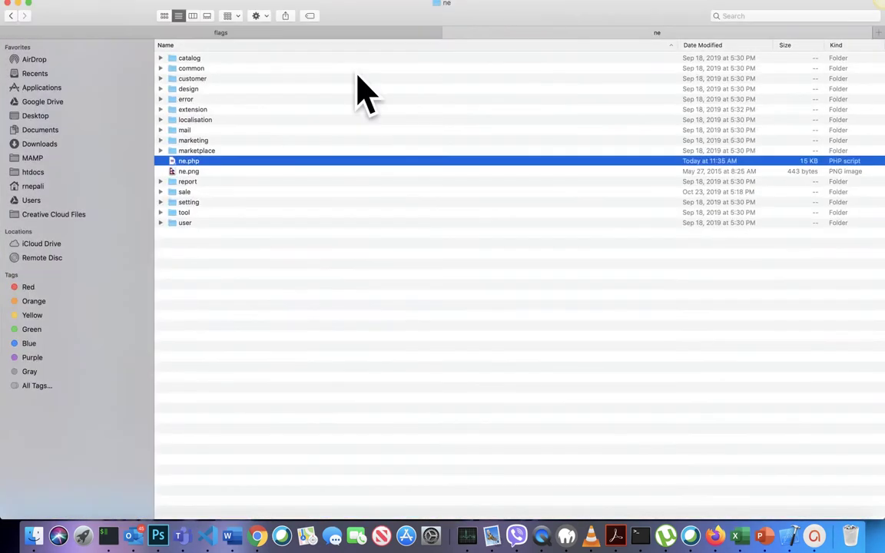
{"action": "left_click", "coordinate": [12, 16]}
{"action": "left_click", "coordinate": [11, 16]}
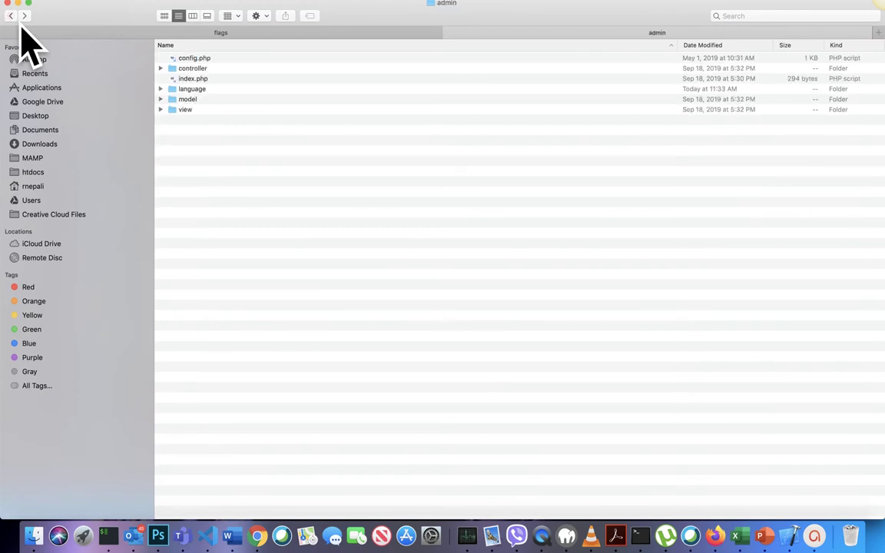
{"action": "left_click", "coordinate": [12, 16]}
{"action": "double_click", "coordinate": [198, 79]}
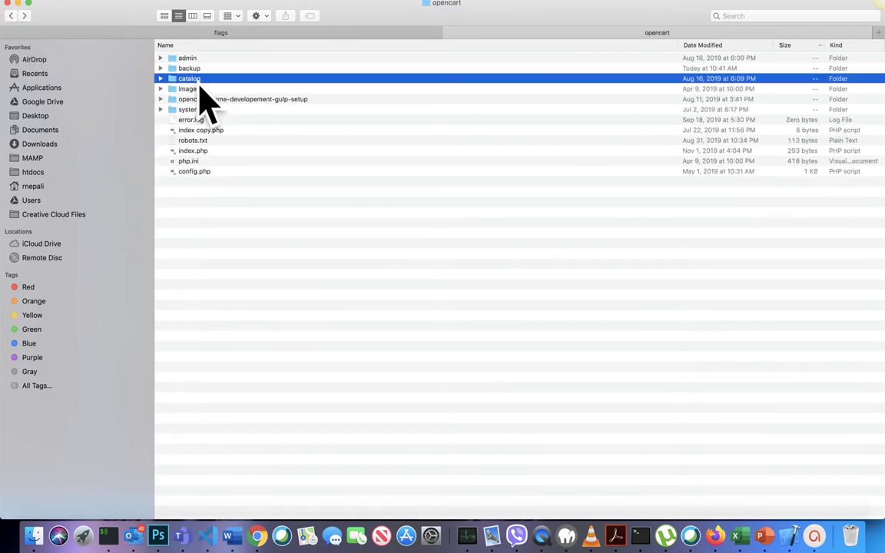
{"action": "double_click", "coordinate": [198, 70]}
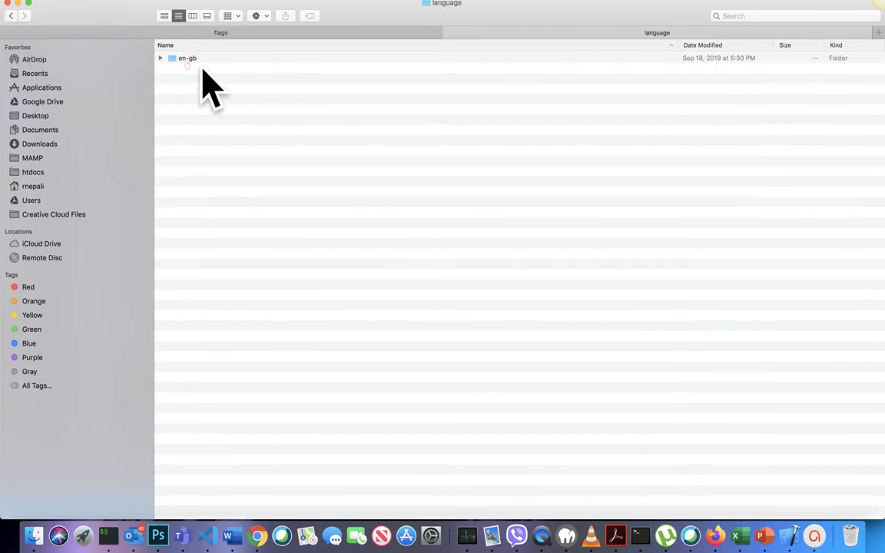
Step: Duplicate the en-gb folder in catalog/language and name the copy ne
{"action": "left_click", "coordinate": [202, 66]}
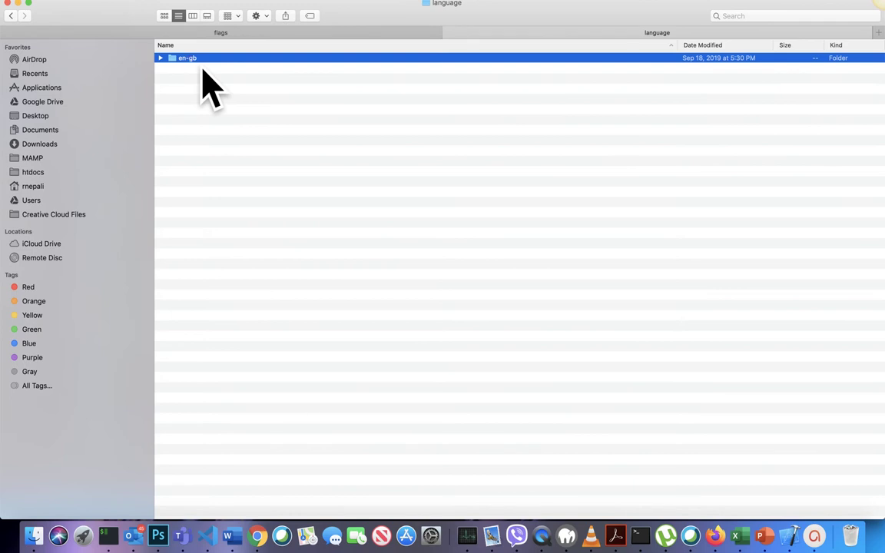
{"action": "key", "text": "super+d"}
{"action": "key", "text": "Return"}
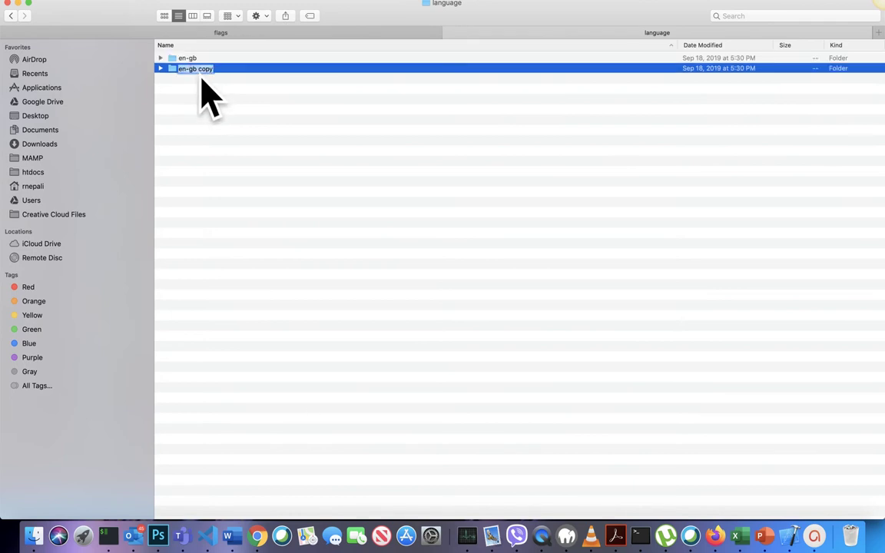
{"action": "type", "text": "ne"}
Step: Open the new catalog ne folder and rename en-gb.php as ne.php
{"action": "double_click", "coordinate": [208, 71]}
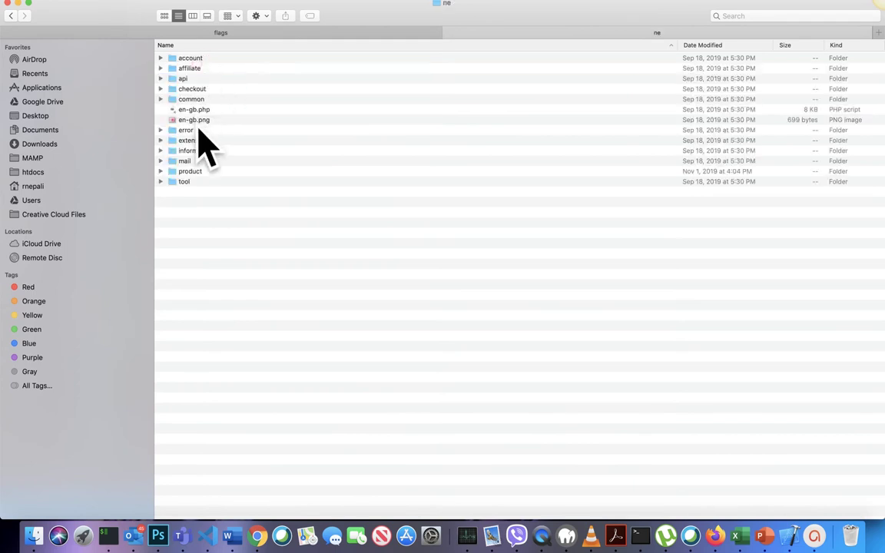
{"action": "left_click", "coordinate": [201, 113]}
{"action": "key", "text": "Return"}
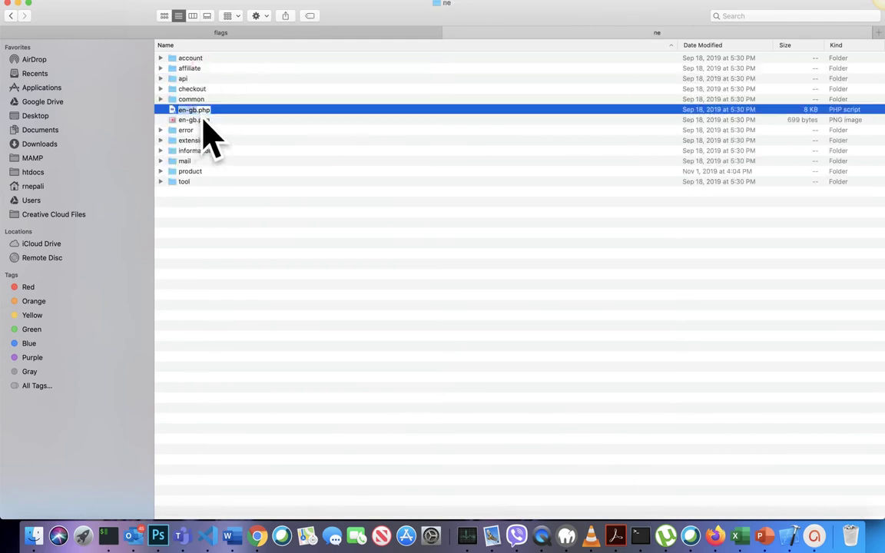
{"action": "type", "text": "ne"}
{"action": "key", "text": "Return"}
Step: Move en-gb.png from the catalog ne folder to the trash
{"action": "left_click", "coordinate": [197, 112]}
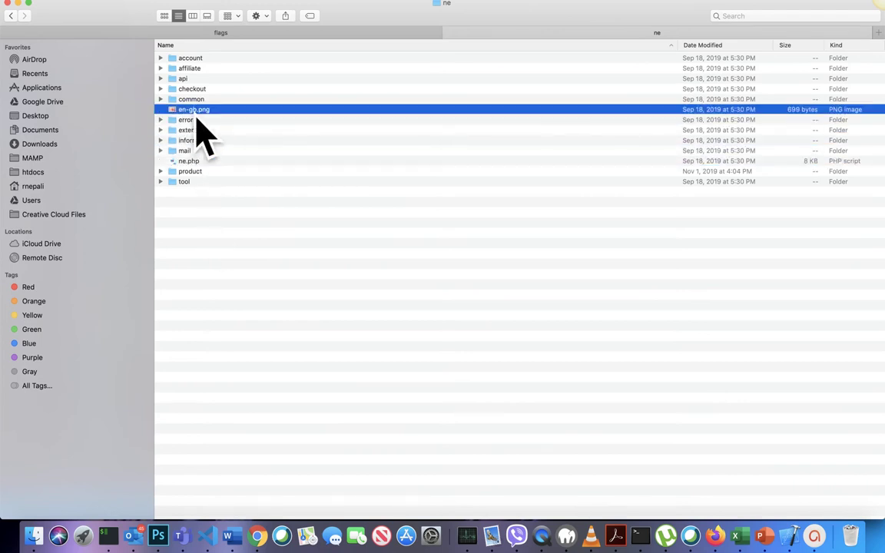
{"action": "right_click", "coordinate": [196, 111]}
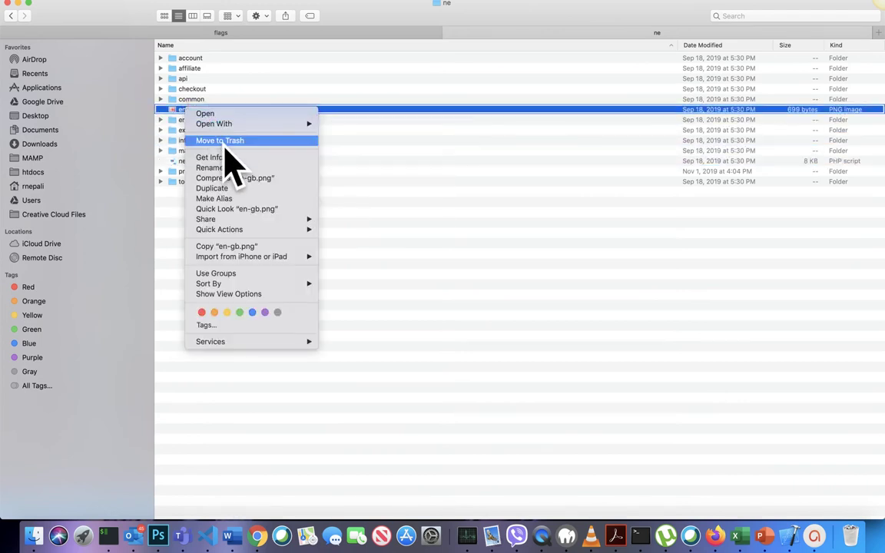
{"action": "left_click", "coordinate": [223, 141]}
Step: Copy np.png from the flags folder into the catalog ne folder and rename it as ne.png
{"action": "left_click", "coordinate": [242, 35]}
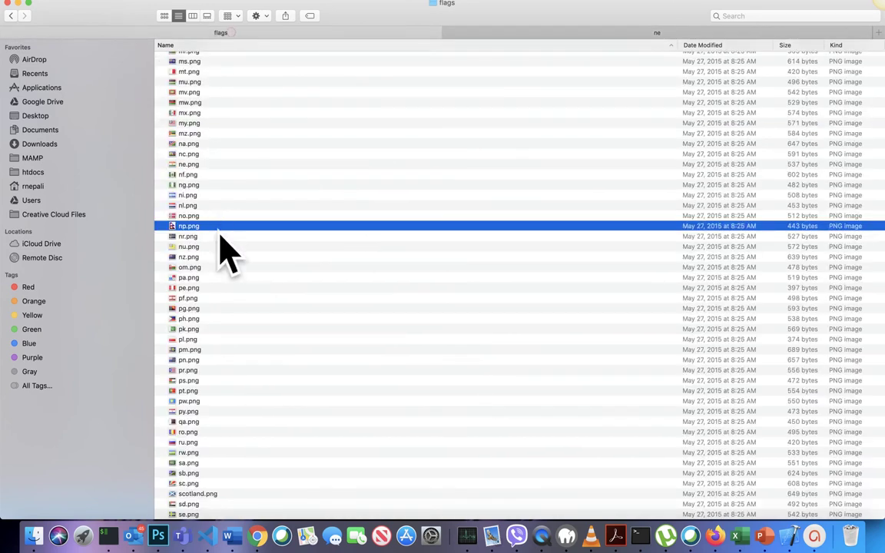
{"action": "left_click", "coordinate": [615, 34]}
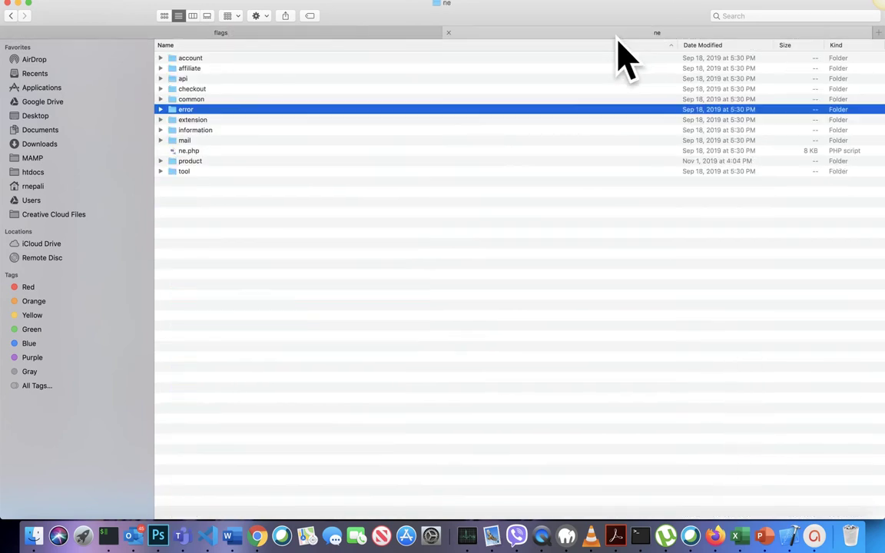
{"action": "key", "text": "super+v"}
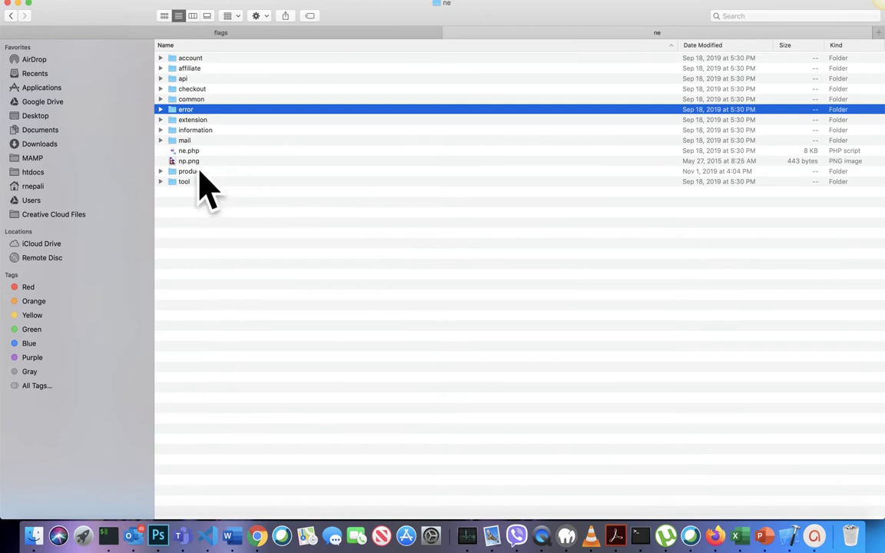
{"action": "left_click", "coordinate": [192, 162]}
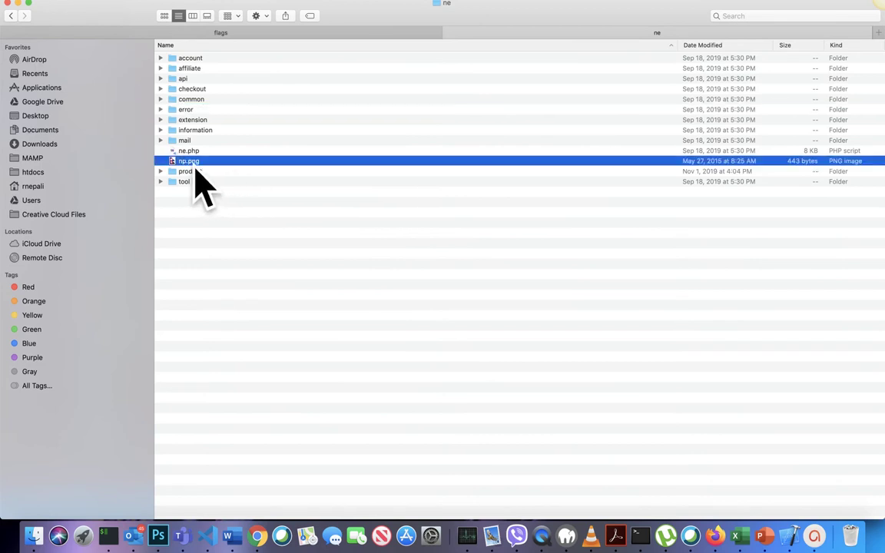
{"action": "key", "text": "Return"}
{"action": "type", "text": "ne"}
{"action": "key", "text": "Return"}
Step: Open the catalog ne.php in Visual Studio Code, set the locale code value to 'ne' and save the file
{"action": "double_click", "coordinate": [199, 154]}
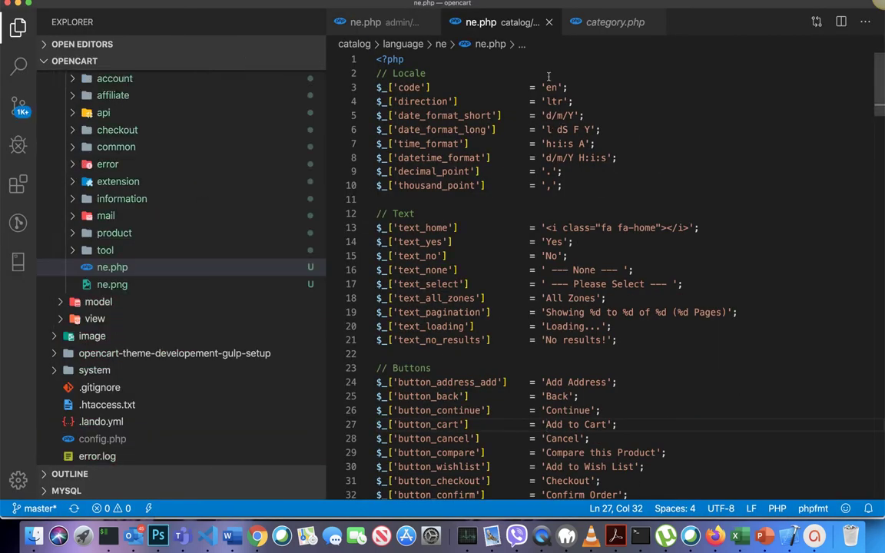
{"action": "double_click", "coordinate": [549, 88]}
{"action": "type", "text": "ne"}
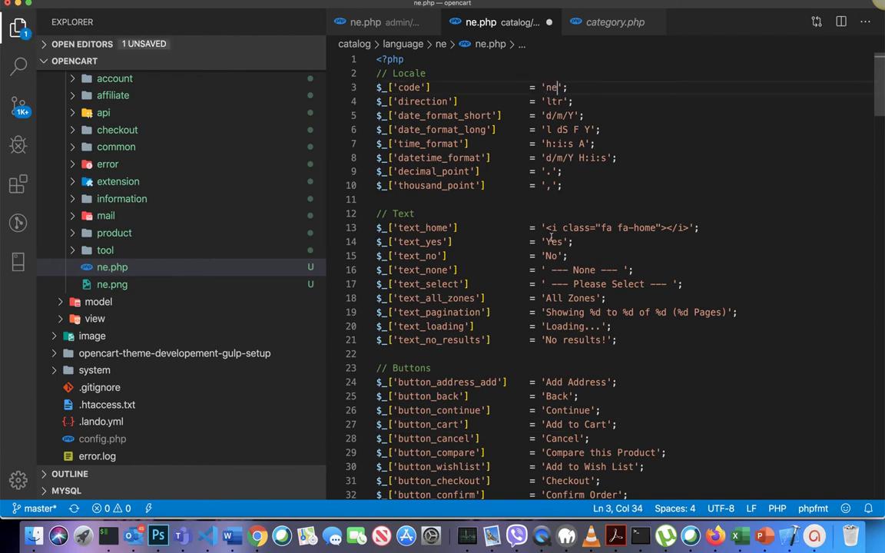
{"action": "scroll", "coordinate": [549, 237], "scroll_direction": "down", "scroll_amount": 4}
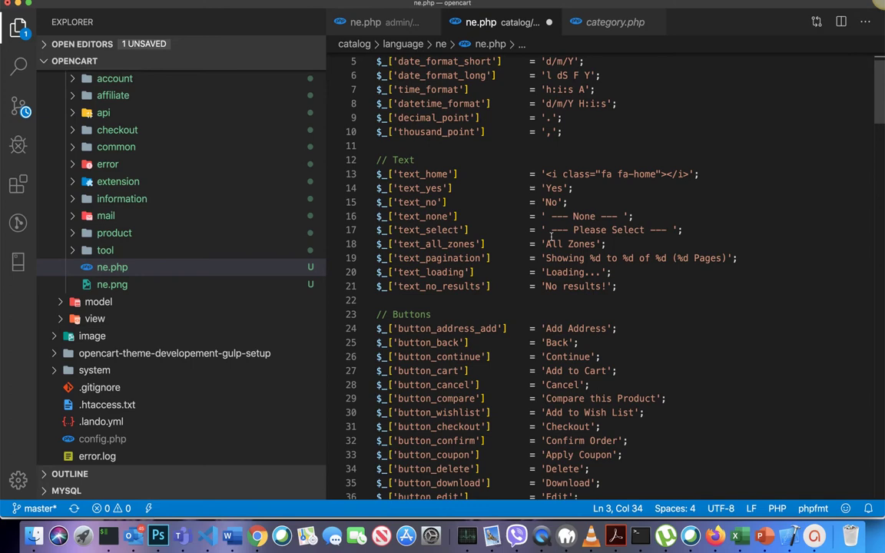
{"action": "left_click", "coordinate": [548, 370]}
{"action": "key", "text": "super+s"}
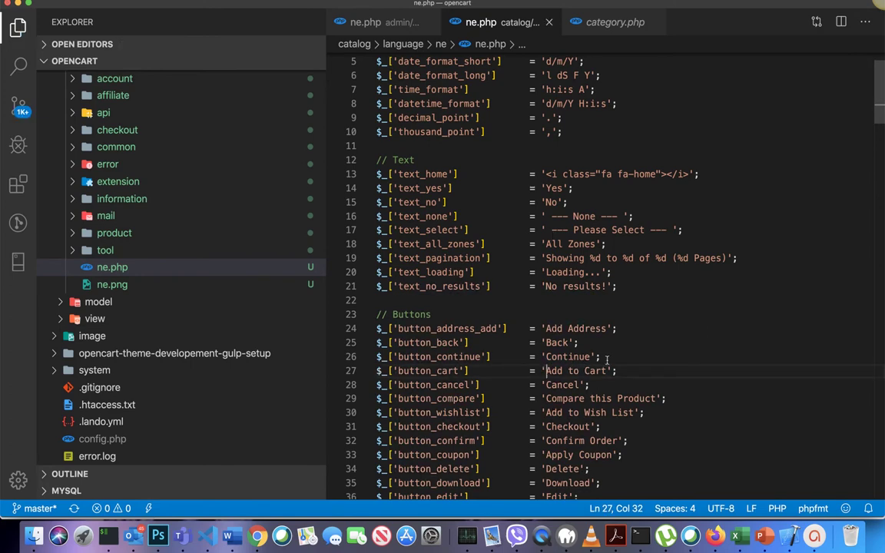
Step: Copy the button_cart text 'Add to Cart' into Google Translate in the browser and choose the suggestion 'add to cart now'
{"action": "left_click", "coordinate": [607, 370], "text": "shift"}
{"action": "key", "text": "super+c"}
{"action": "key", "text": "ctrl+Up"}
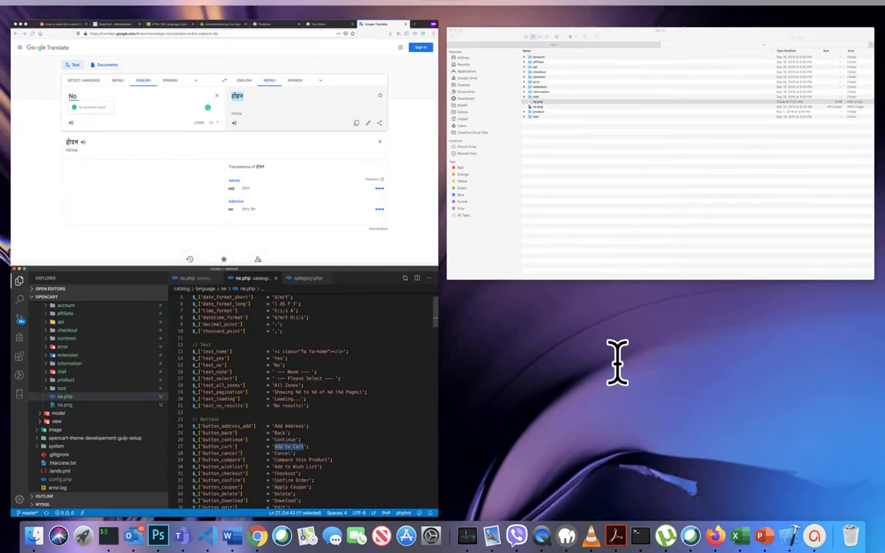
{"action": "left_click", "coordinate": [238, 251]}
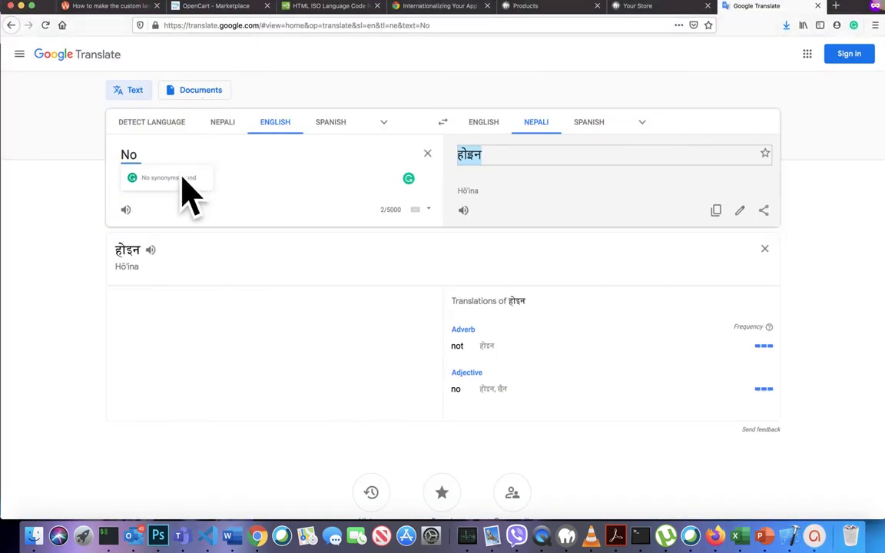
{"action": "left_click", "coordinate": [162, 174]}
{"action": "key", "text": "BackSpace"}
{"action": "key", "text": "BackSpace"}
{"action": "key", "text": "super+v"}
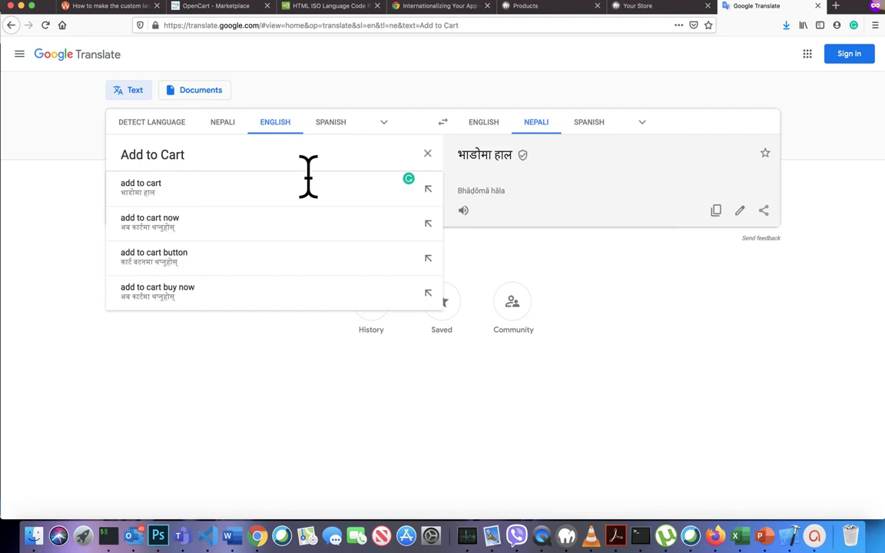
{"action": "left_click", "coordinate": [163, 229]}
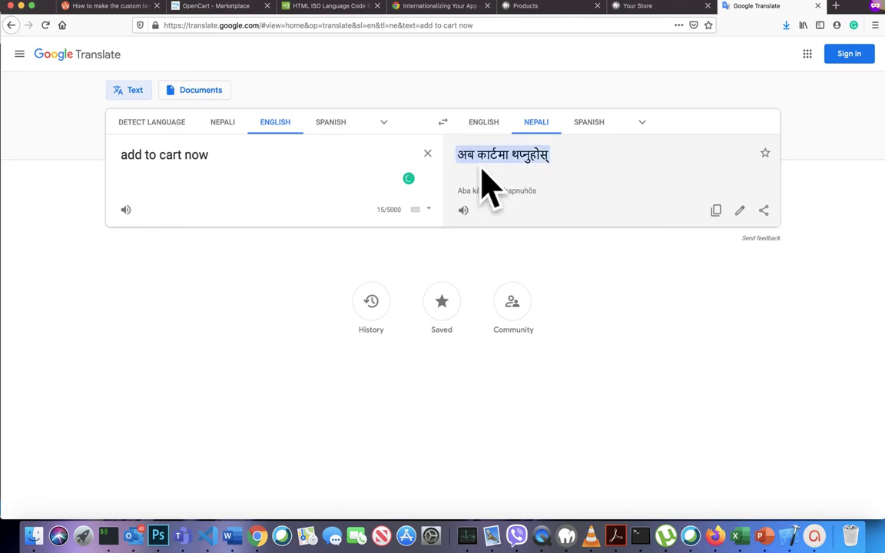
Step: Copy only 'कार्टमा थप्नुहोस्' from the Nepali translation, leaving out the first word
{"action": "left_click_drag", "start_coordinate": [458, 155], "coordinate": [510, 155]}
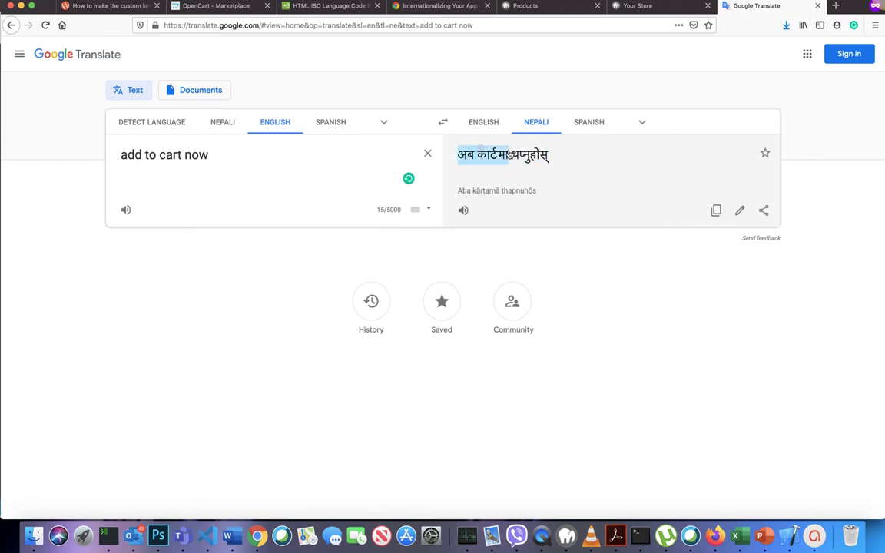
{"action": "left_click", "coordinate": [499, 171]}
{"action": "left_click", "coordinate": [490, 168]}
{"action": "left_click", "coordinate": [489, 169]}
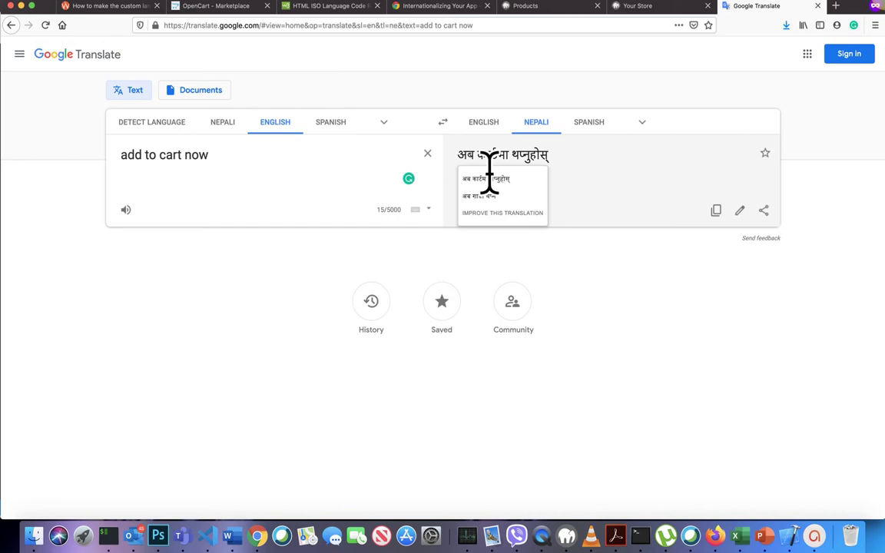
{"action": "left_click_drag", "start_coordinate": [489, 169], "coordinate": [569, 170]}
{"action": "key", "text": "super+c"}
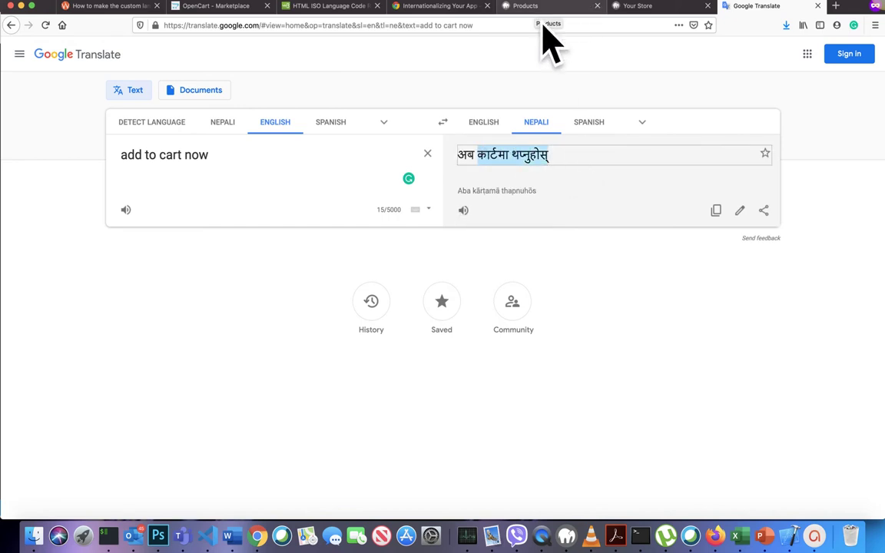
Step: Switch back to Visual Studio Code, replace the button_cart value with 'कार्टमा थप्नुहोस्' and save ne.php
{"action": "key", "text": "ctrl+super+f"}
{"action": "left_click", "coordinate": [522, 361]}
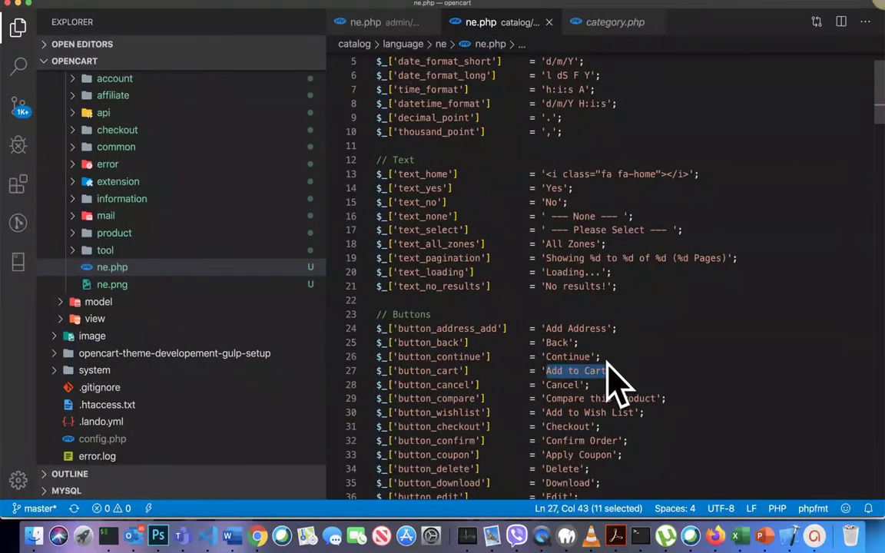
{"action": "left_click", "coordinate": [549, 370]}
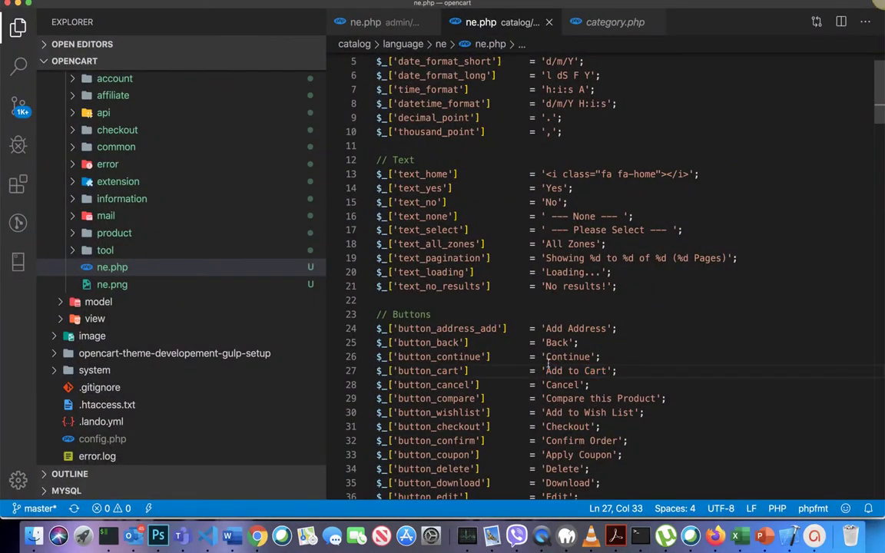
{"action": "left_click_drag", "start_coordinate": [547, 369], "coordinate": [607, 369]}
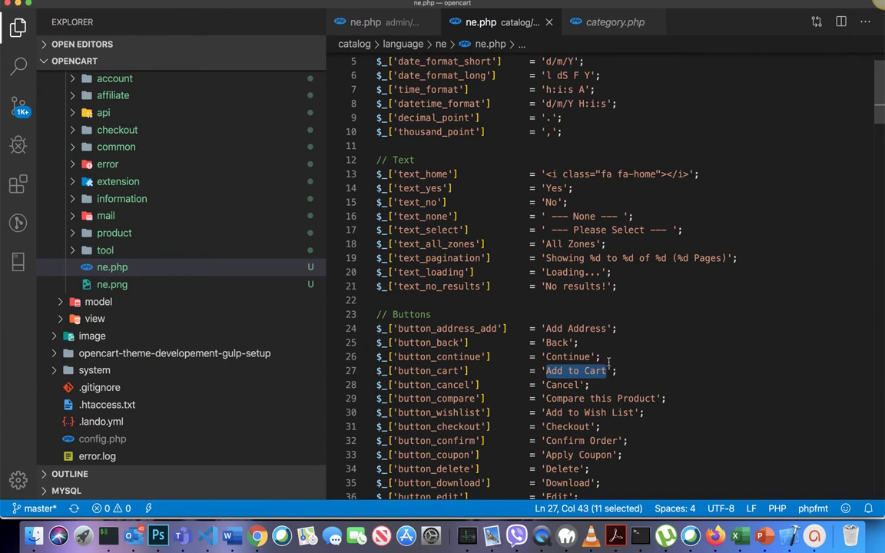
{"action": "key", "text": "super+v"}
{"action": "key", "text": "super+s"}
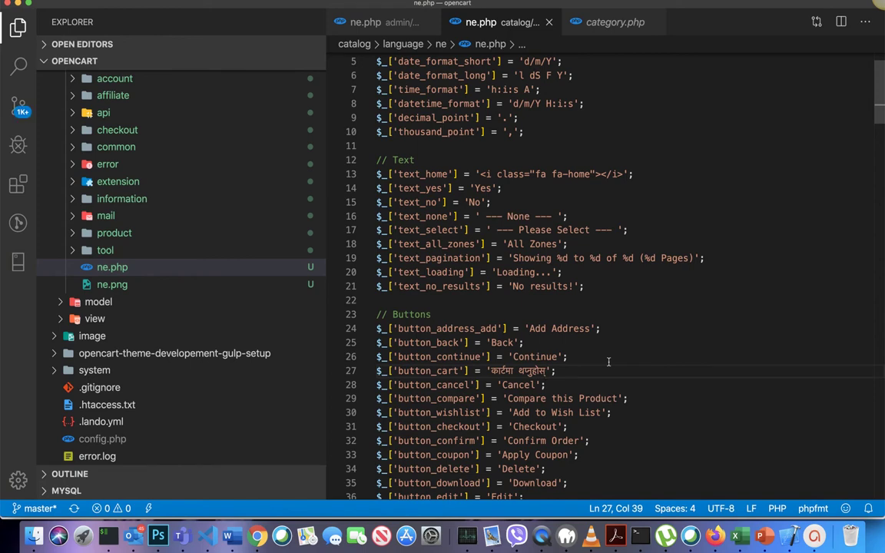
Step: Examine the remaining English button texts in the catalog ne.php and the contents of the ne language folder, expanding tool
{"action": "scroll", "coordinate": [608, 361], "scroll_direction": "up", "scroll_amount": 2}
{"action": "scroll", "coordinate": [608, 361], "scroll_direction": "down", "scroll_amount": 5}
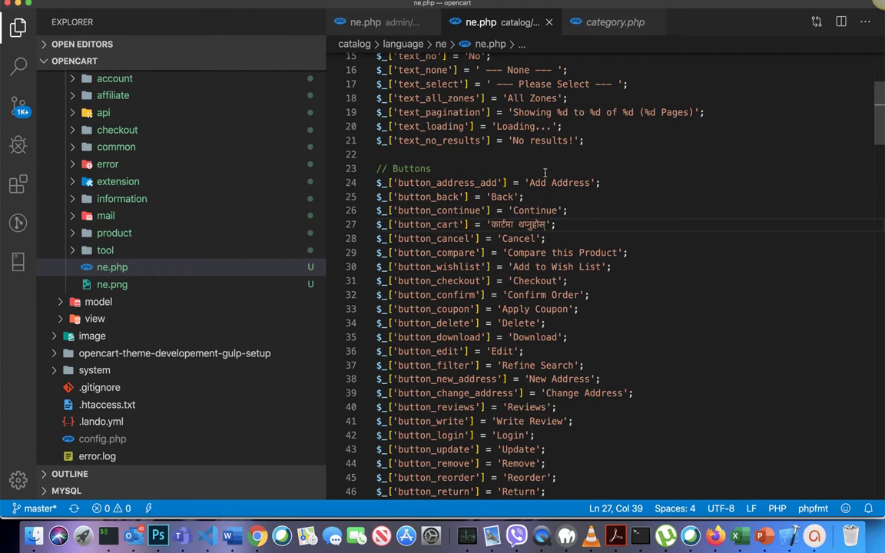
{"action": "double_click", "coordinate": [538, 182]}
{"action": "double_click", "coordinate": [501, 197]}
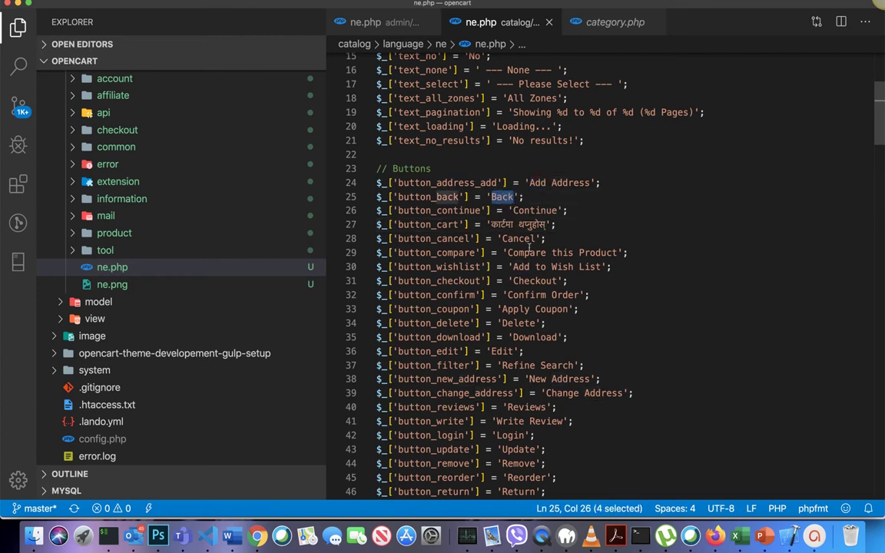
{"action": "left_click", "coordinate": [529, 253]}
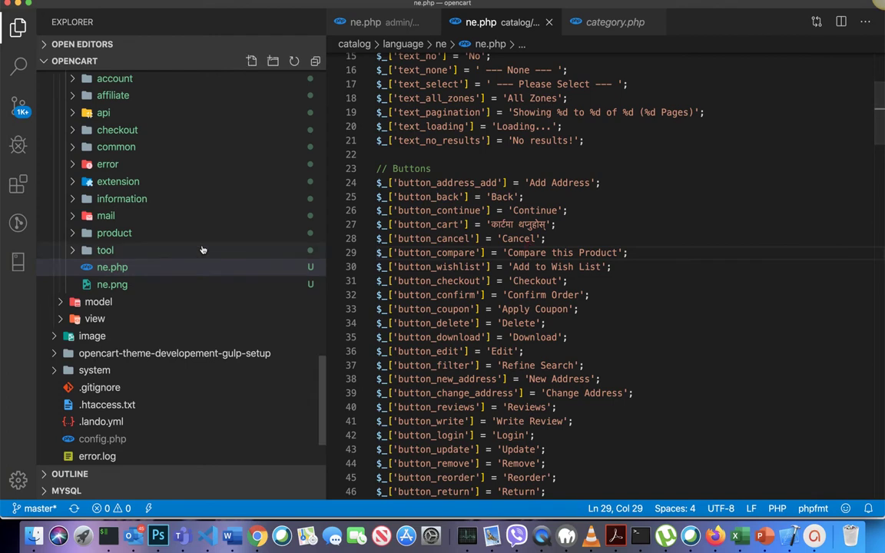
{"action": "left_click", "coordinate": [110, 250]}
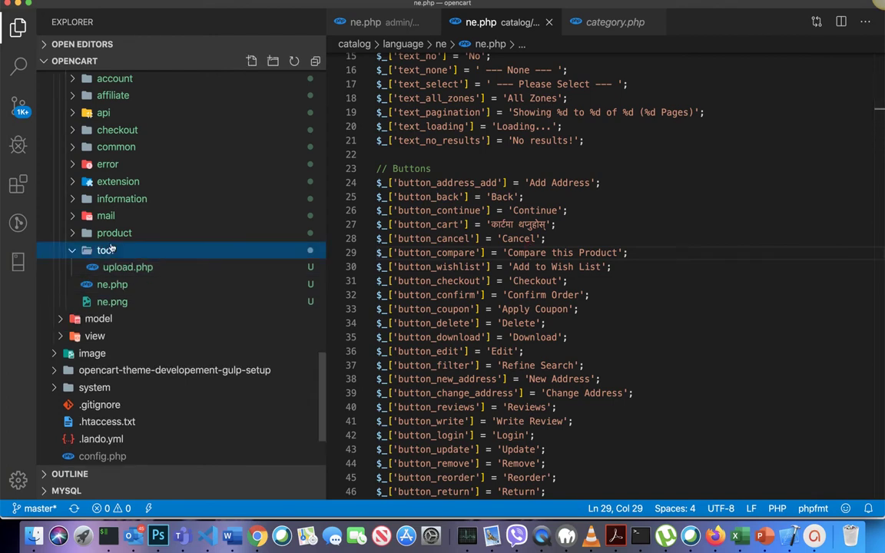
{"action": "scroll", "coordinate": [110, 250], "scroll_direction": "up", "scroll_amount": 3}
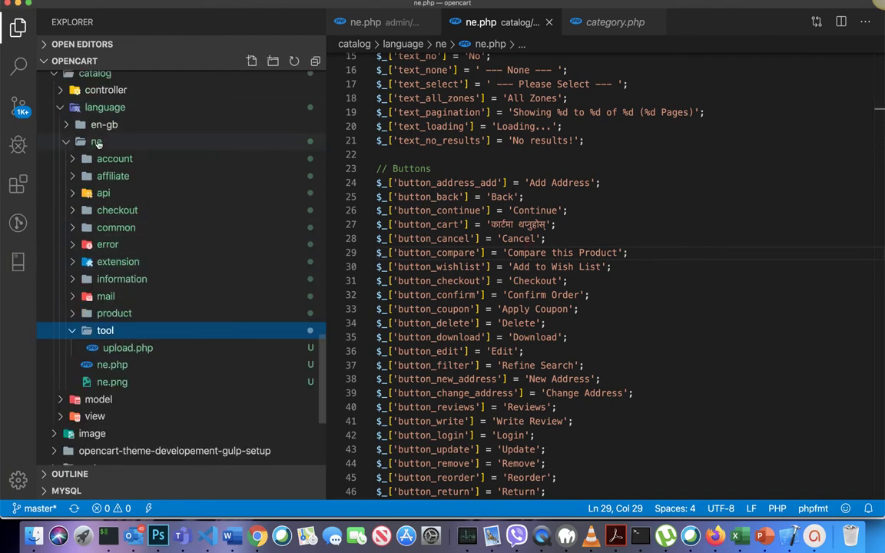
Step: Switch to the browser and open the Languages list in the store admin's System Localisation settings
{"action": "key", "text": "ctrl+Up"}
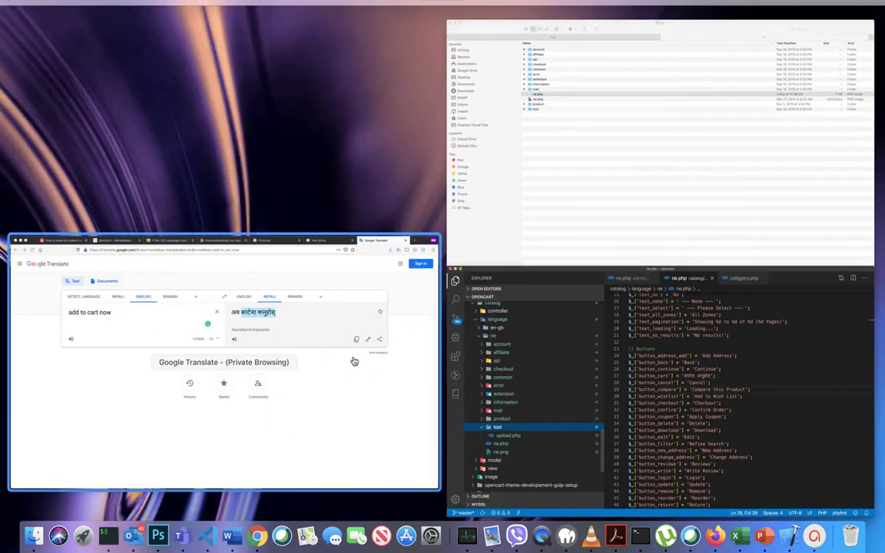
{"action": "left_click", "coordinate": [374, 394]}
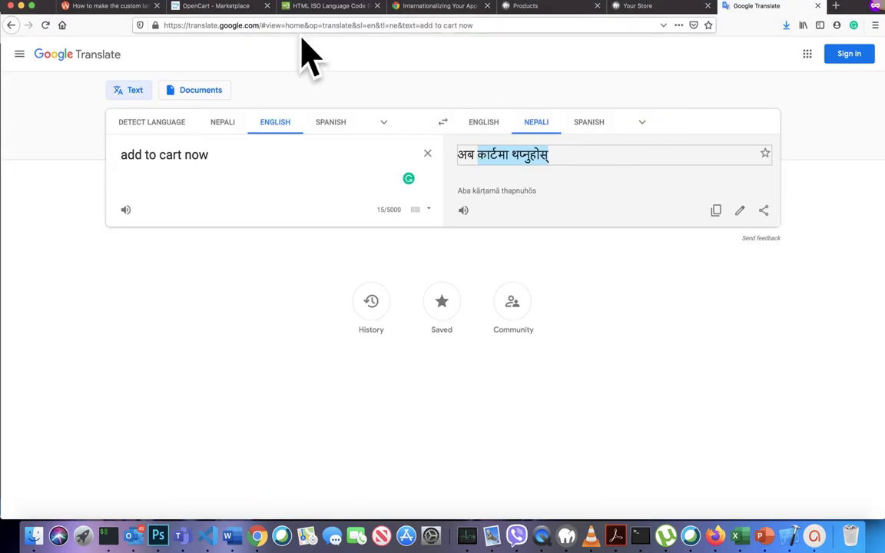
{"action": "left_click", "coordinate": [537, 8]}
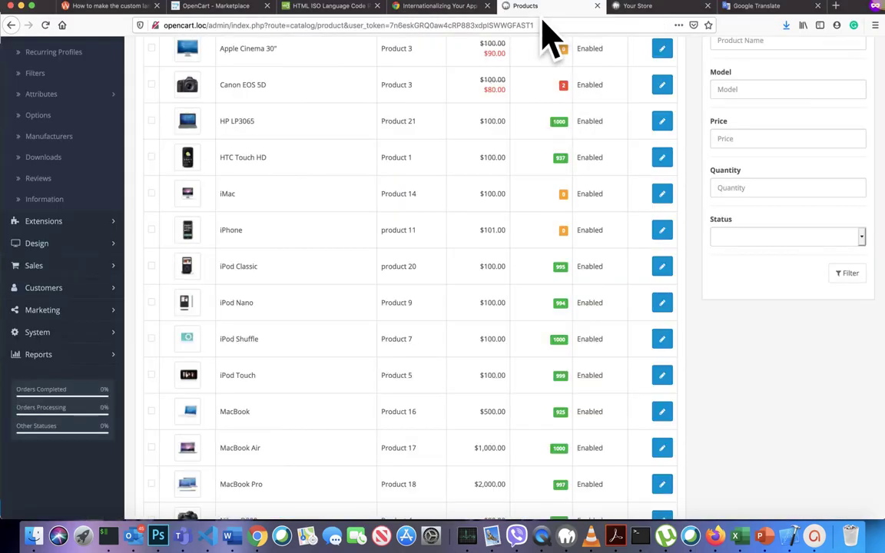
{"action": "left_click", "coordinate": [626, 7]}
{"action": "left_click", "coordinate": [553, 9]}
{"action": "left_click", "coordinate": [38, 331]}
{"action": "left_click", "coordinate": [42, 392]}
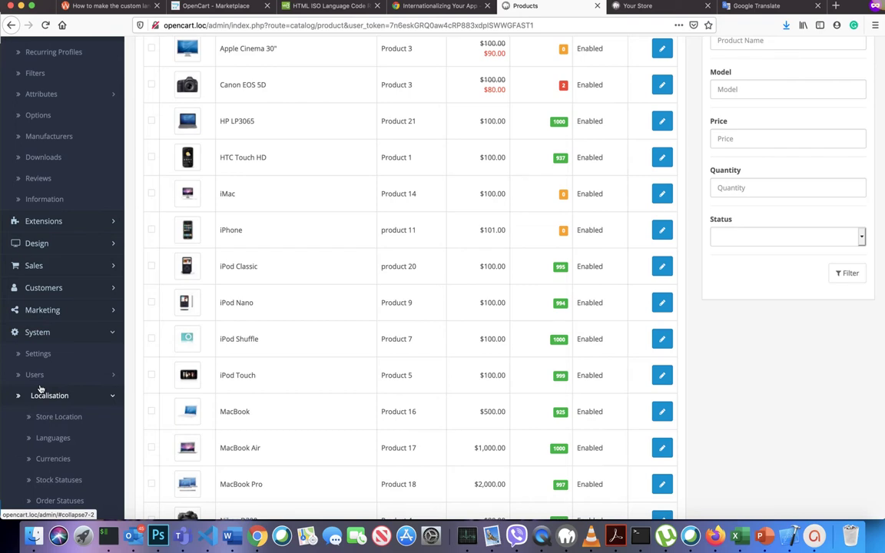
{"action": "scroll", "coordinate": [40, 388], "scroll_direction": "down", "scroll_amount": 2}
{"action": "left_click", "coordinate": [52, 362]}
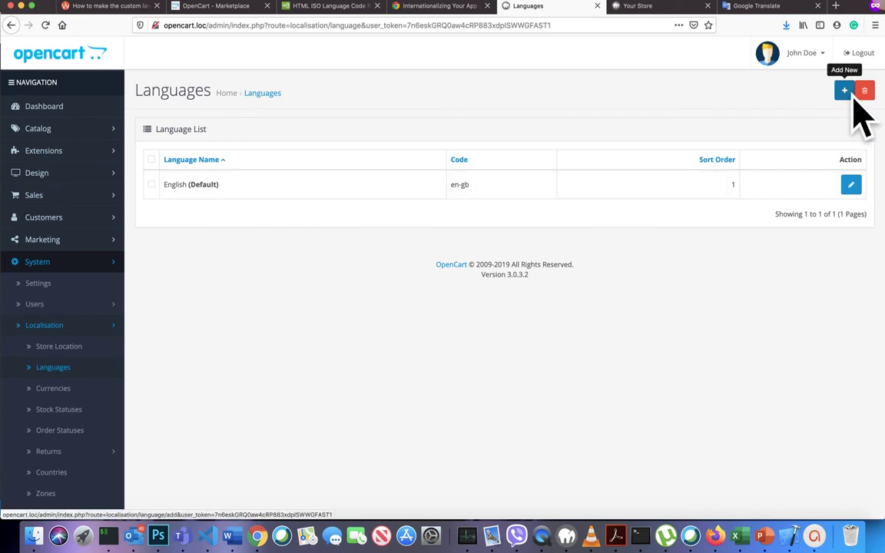
Step: Start a new language entry named 'Nepali' with the code ne
{"action": "left_click", "coordinate": [844, 92]}
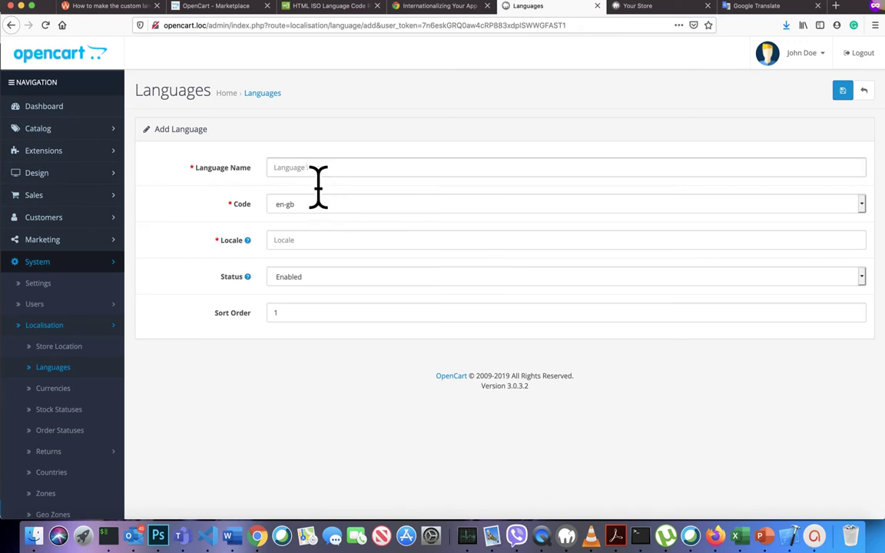
{"action": "type", "text": "Nepali"}
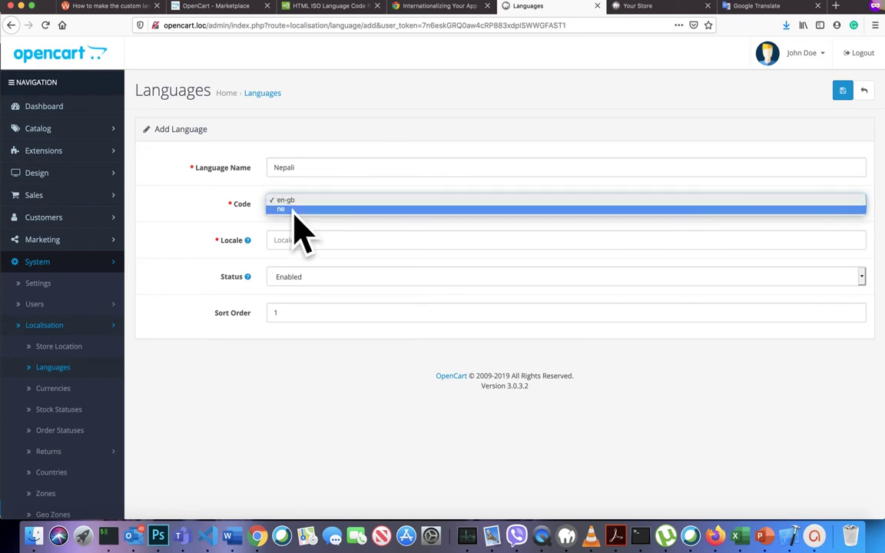
{"action": "left_click", "coordinate": [294, 211]}
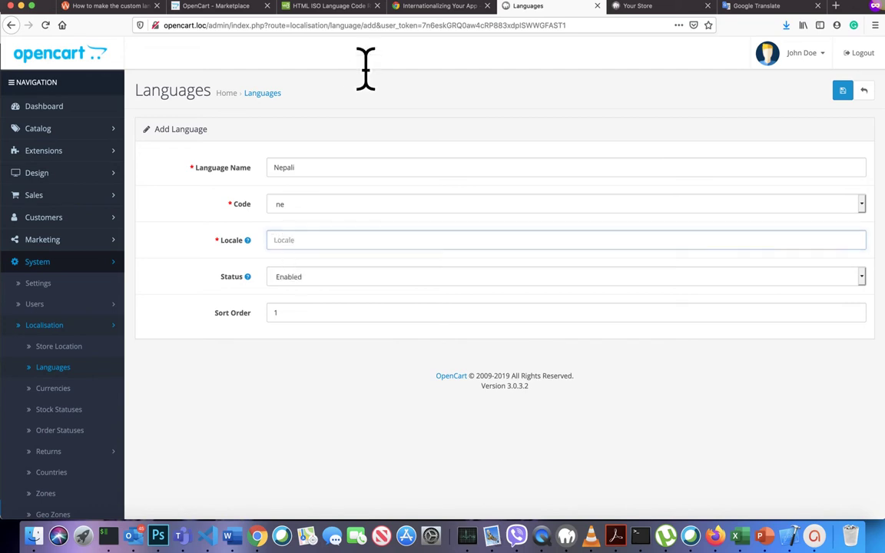
Step: Look up the Hindi locale code in the Chrome developer page's table of supported locales
{"action": "left_click", "coordinate": [434, 7]}
{"action": "left_click", "coordinate": [272, 26]}
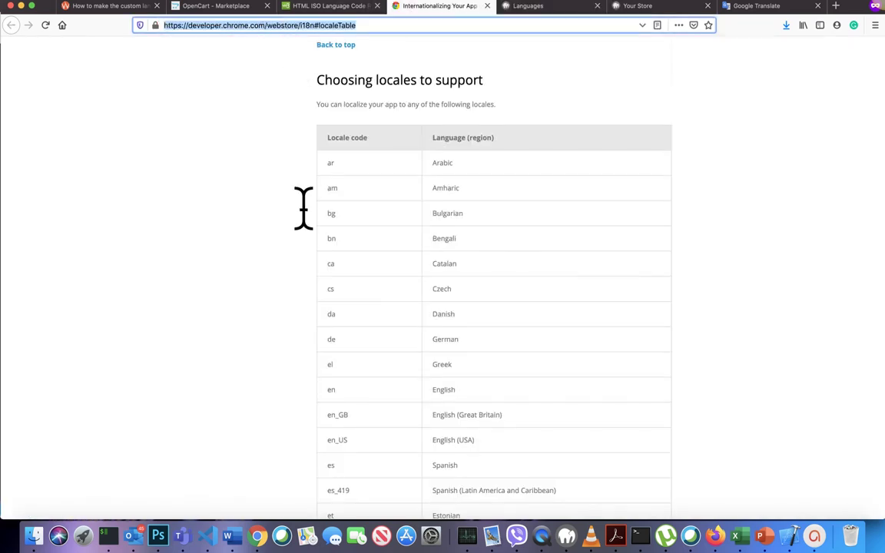
{"action": "left_click_drag", "start_coordinate": [325, 139], "coordinate": [353, 154]}
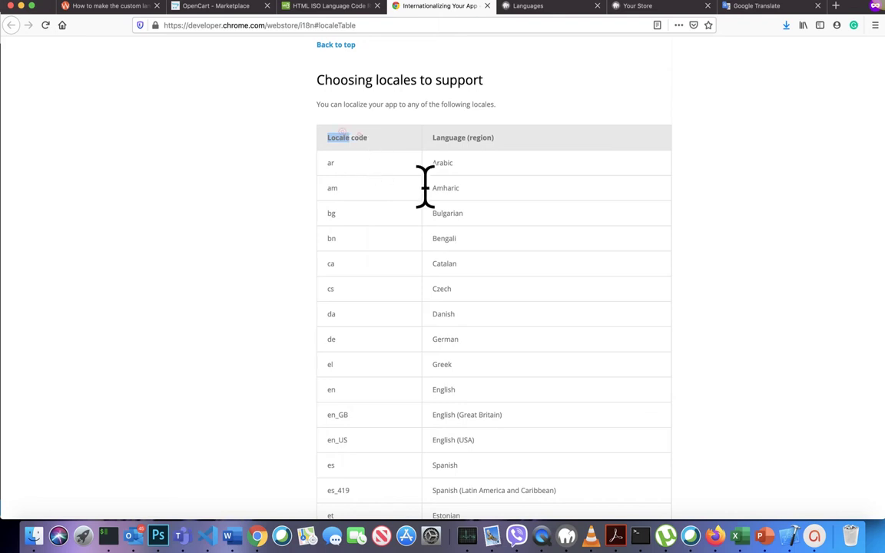
{"action": "scroll", "coordinate": [432, 387], "scroll_direction": "down", "scroll_amount": 1}
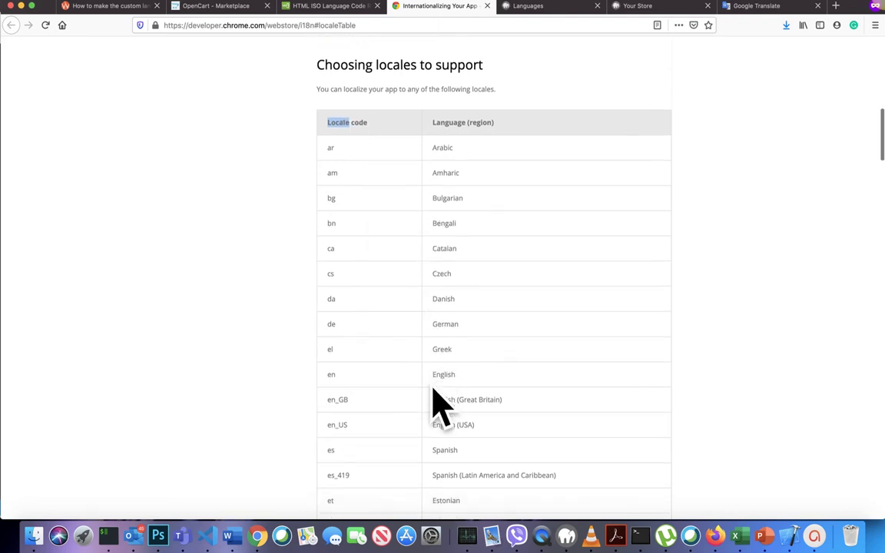
{"action": "scroll", "coordinate": [438, 403], "scroll_direction": "down", "scroll_amount": 3}
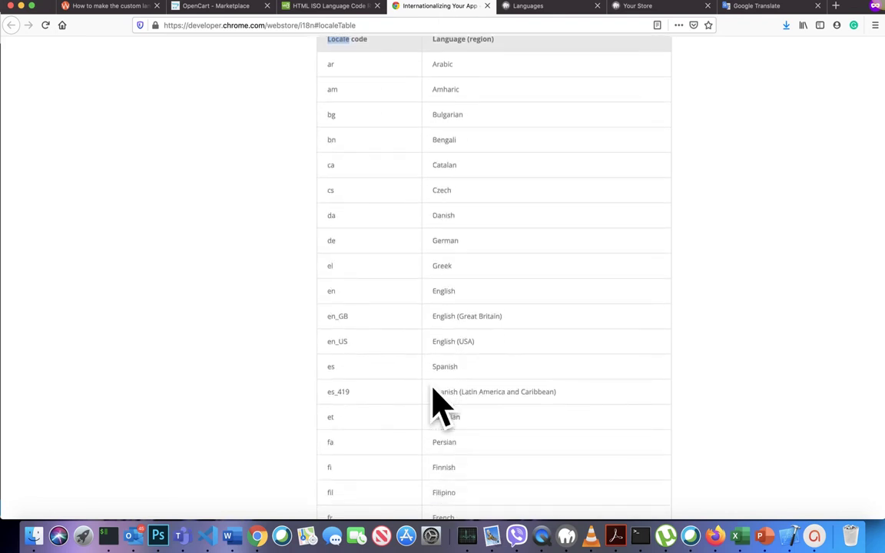
{"action": "scroll", "coordinate": [433, 389], "scroll_direction": "down", "scroll_amount": 5}
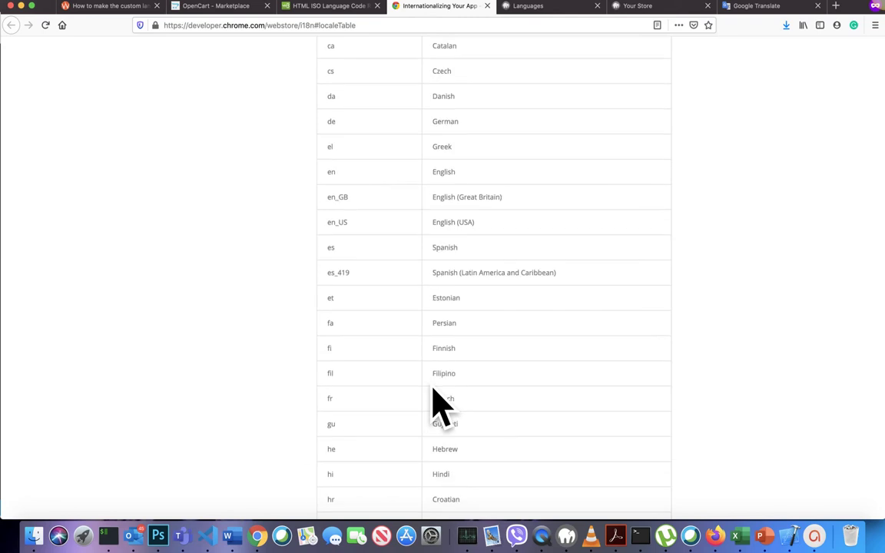
{"action": "scroll", "coordinate": [434, 393], "scroll_direction": "down", "scroll_amount": 3}
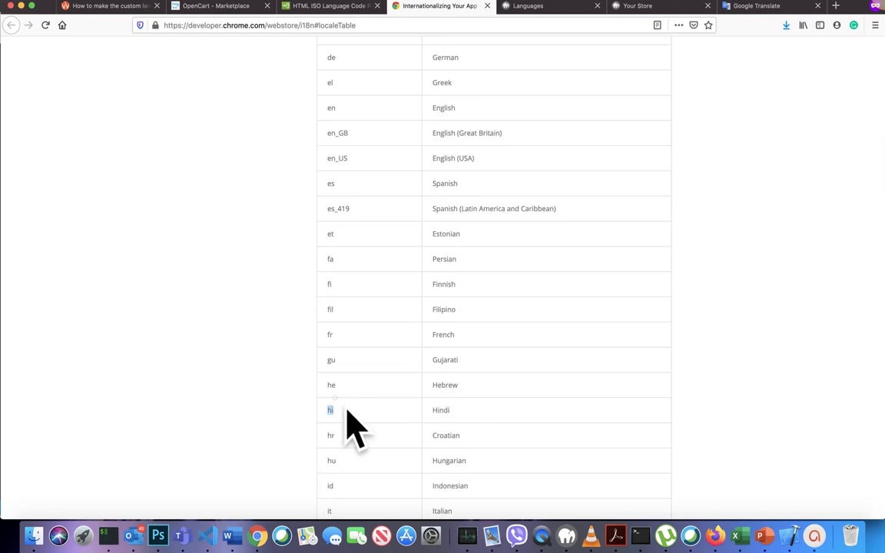
Step: Return to the new Nepali language entry, set its locale to 'hi' and save it
{"action": "left_click", "coordinate": [542, 9]}
{"action": "type", "text": "hi"}
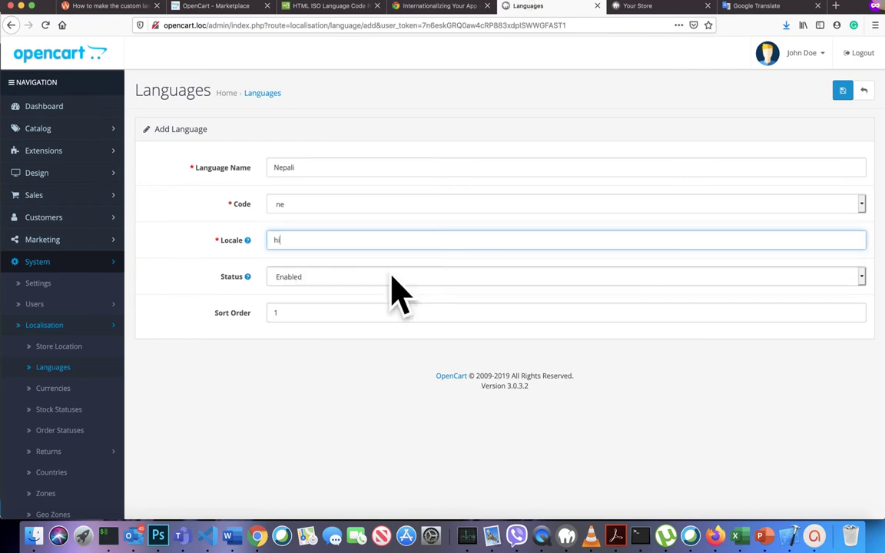
{"action": "left_click", "coordinate": [842, 91]}
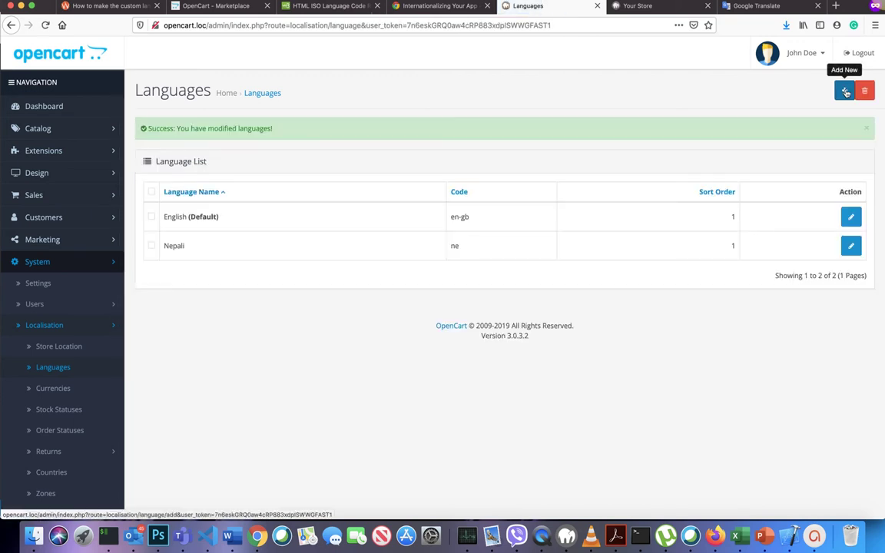
Step: Open the storefront from the admin, switch its language to Nepali and check the texts of the featured products
{"action": "left_click", "coordinate": [803, 53]}
{"action": "left_click", "coordinate": [758, 117]}
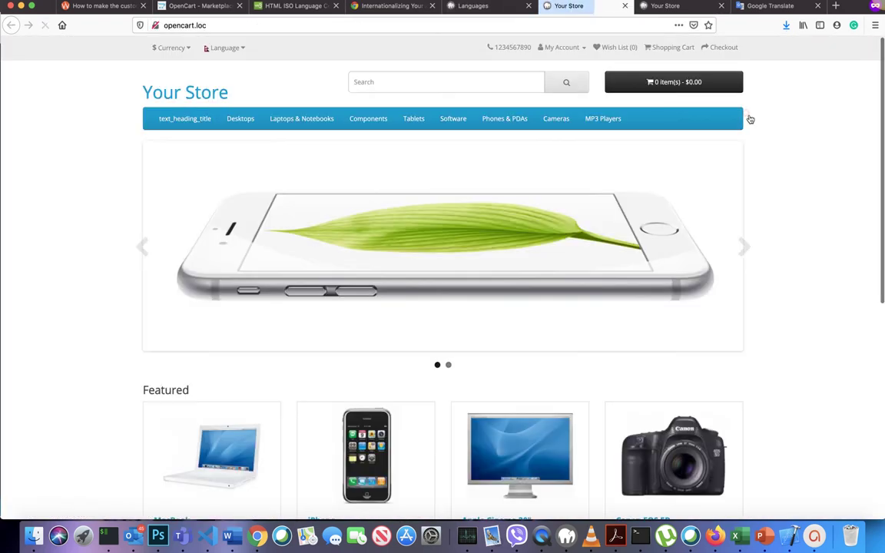
{"action": "left_click", "coordinate": [224, 49]}
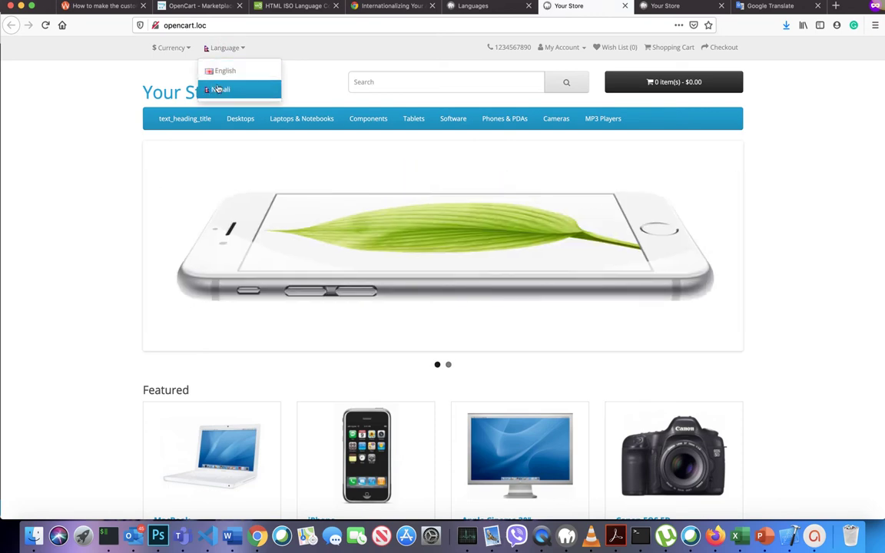
{"action": "left_click", "coordinate": [217, 89]}
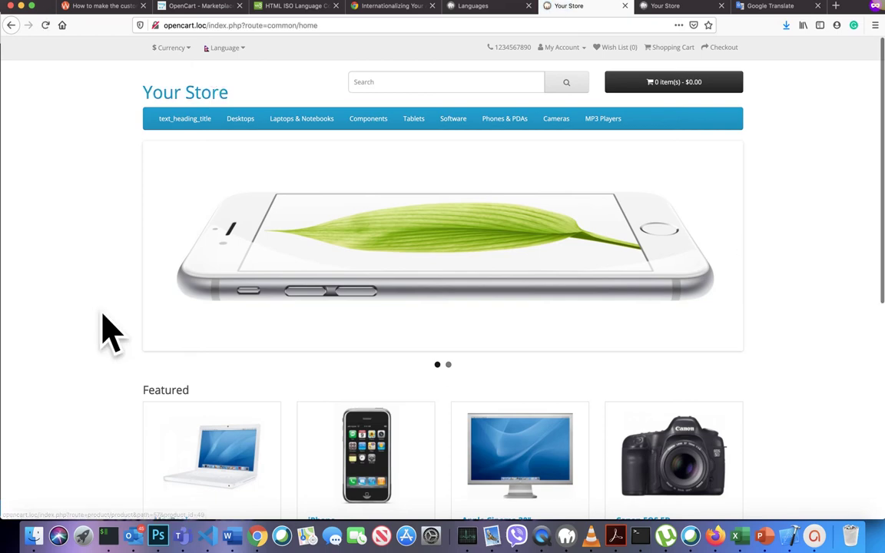
{"action": "scroll", "coordinate": [109, 331], "scroll_direction": "down", "scroll_amount": 5}
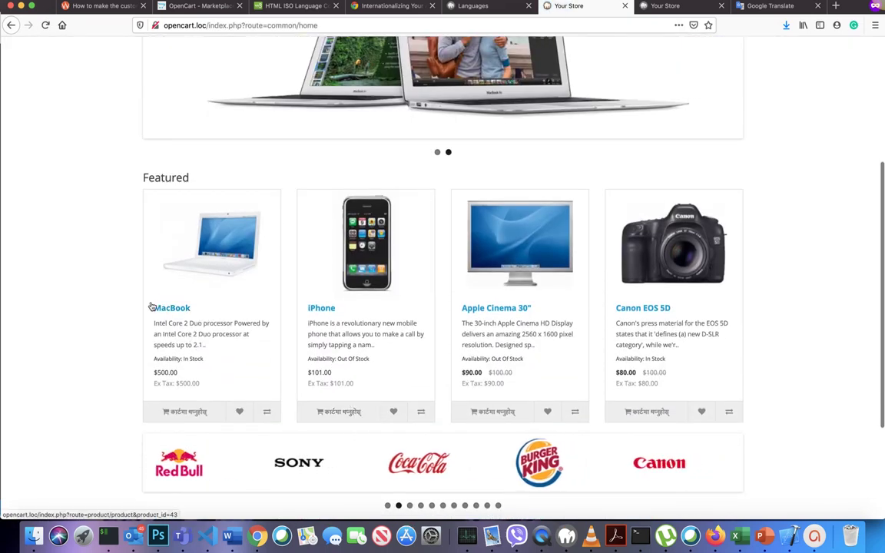
{"action": "left_click_drag", "start_coordinate": [159, 312], "coordinate": [204, 346]}
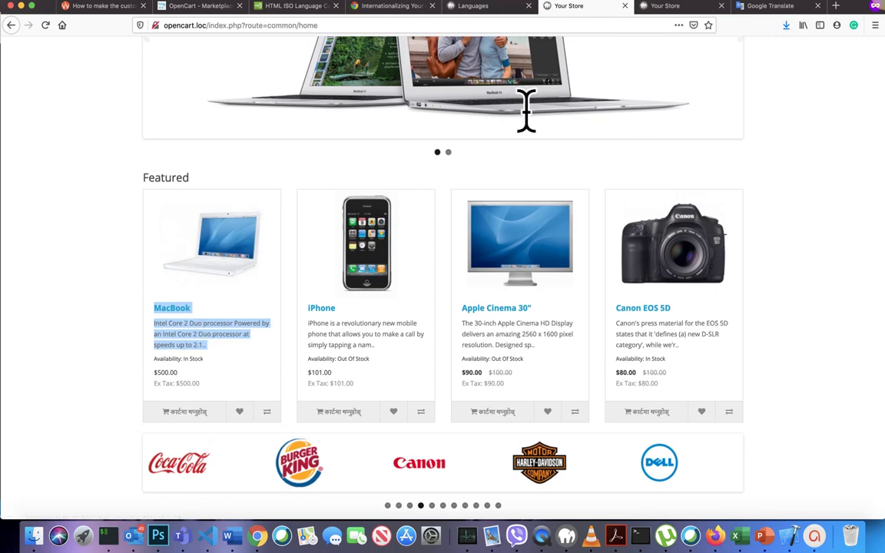
Step: View the older storefront tab for comparison, and close both 'Your Store' tabs
{"action": "left_click", "coordinate": [665, 6]}
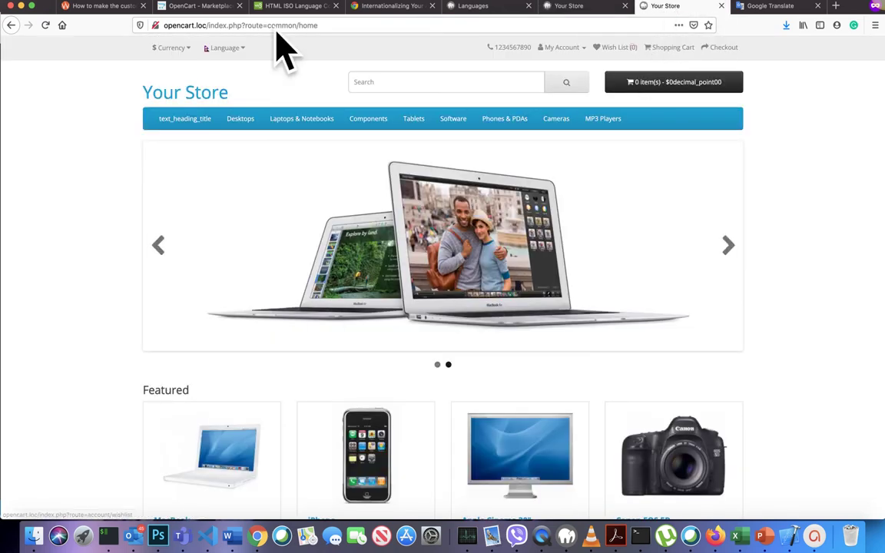
{"action": "left_click", "coordinate": [580, 7]}
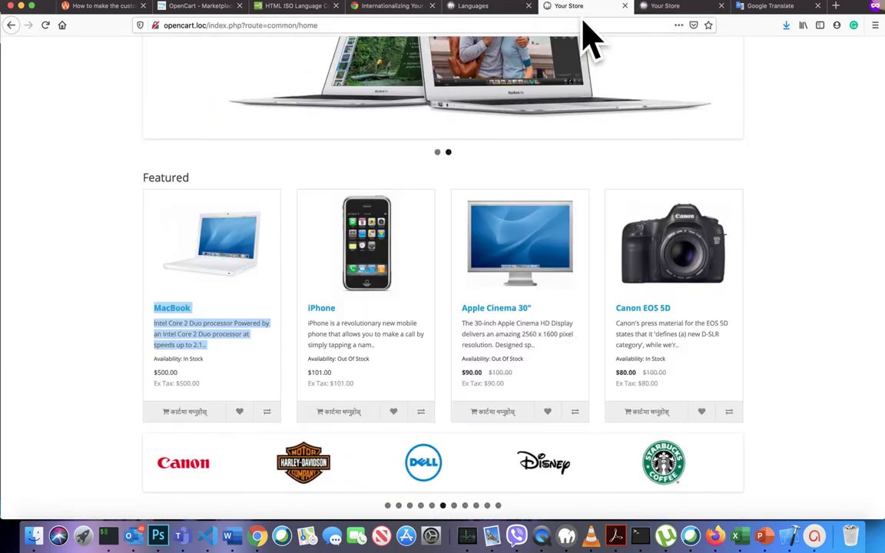
{"action": "left_click", "coordinate": [624, 6]}
{"action": "left_click", "coordinate": [624, 6]}
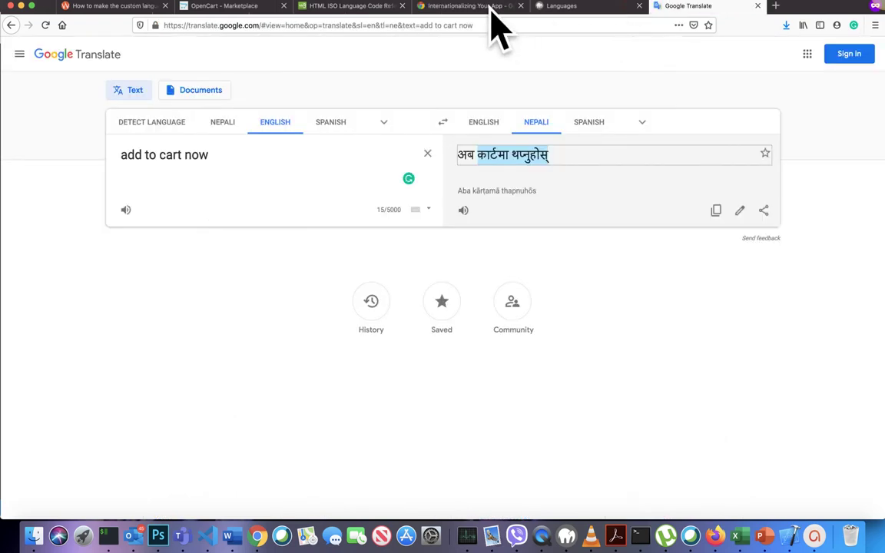
Step: Return to the admin, open the MacBook Pro product for editing and show its Nepali general information
{"action": "left_click", "coordinate": [491, 7]}
{"action": "left_click", "coordinate": [578, 11]}
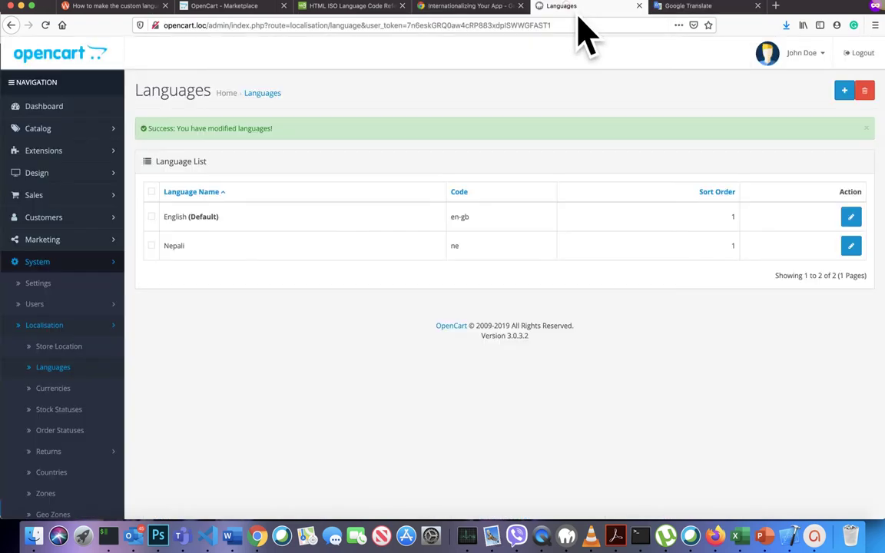
{"action": "left_click", "coordinate": [51, 129]}
{"action": "left_click", "coordinate": [45, 170]}
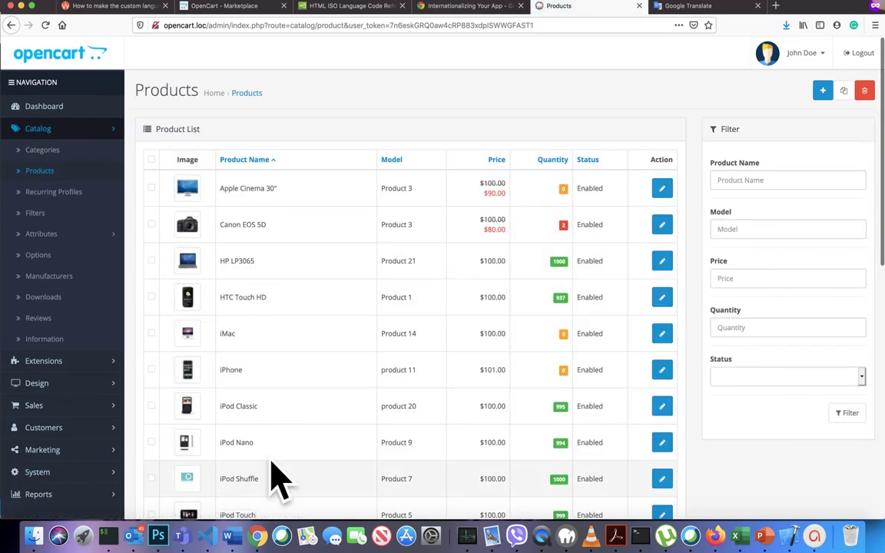
{"action": "scroll", "coordinate": [270, 474], "scroll_direction": "down", "scroll_amount": 5}
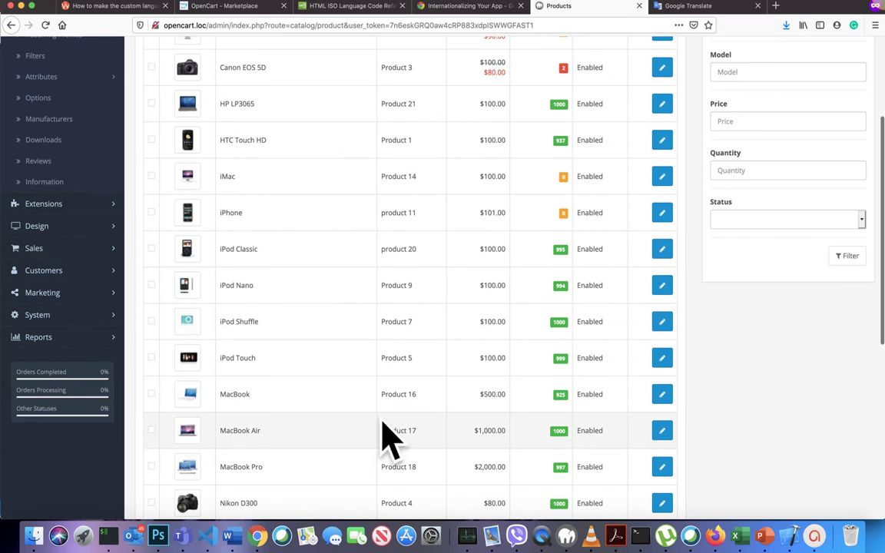
{"action": "left_click", "coordinate": [665, 463]}
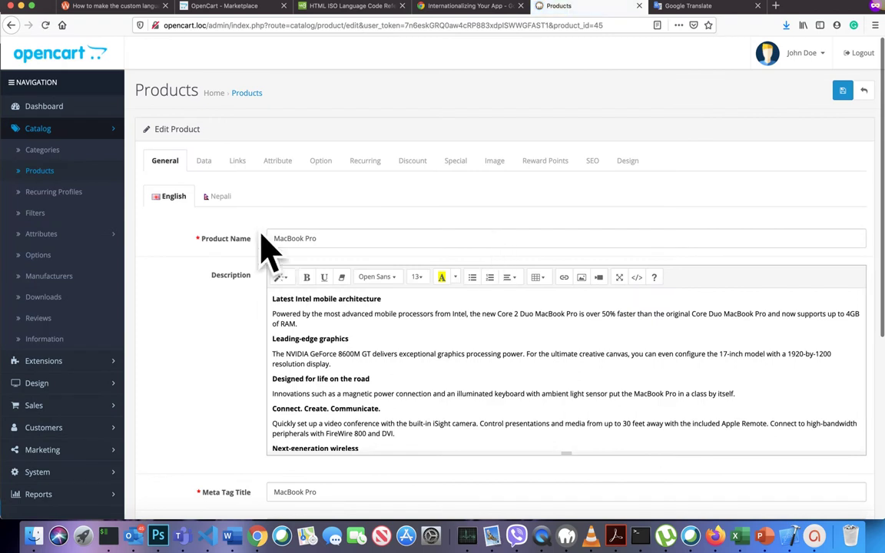
{"action": "left_click", "coordinate": [217, 198]}
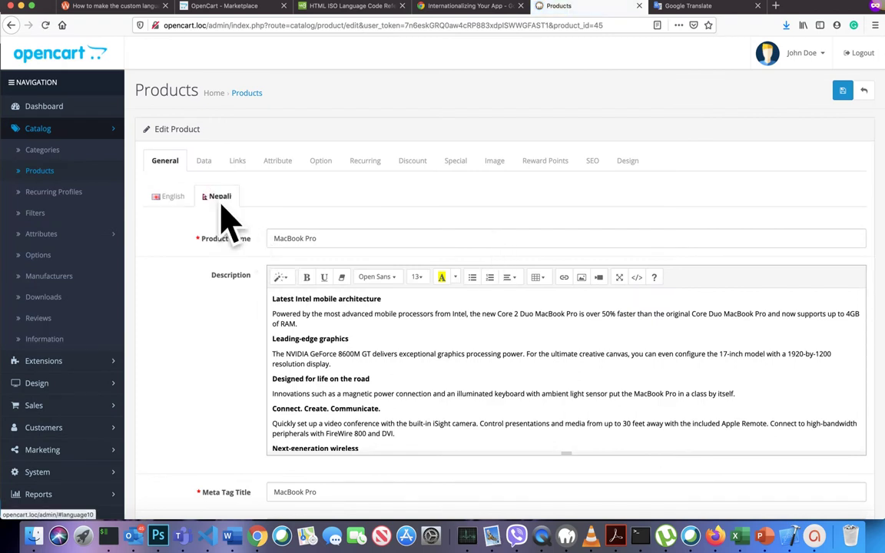
Step: Translate the product name 'MacBook Pro' from English to Nepali in Google Translate and copy the translation
{"action": "left_click", "coordinate": [350, 244]}
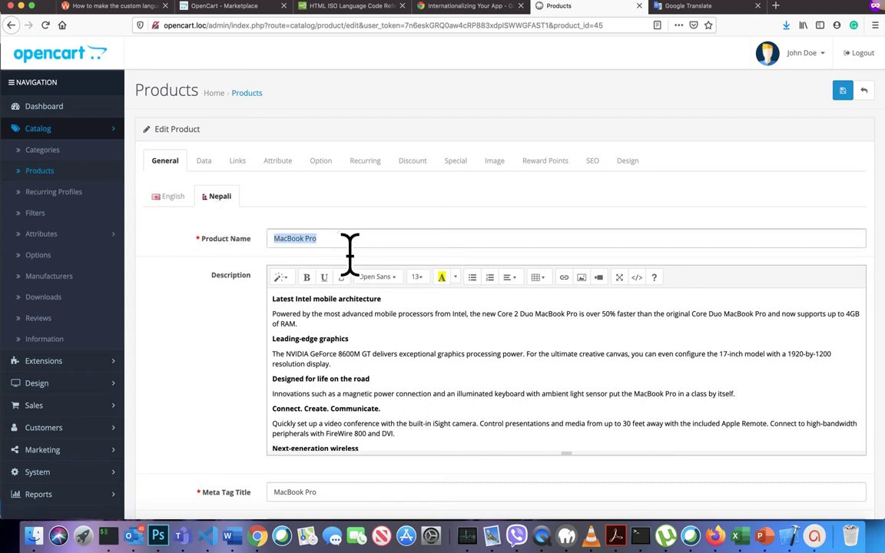
{"action": "left_click", "coordinate": [710, 10]}
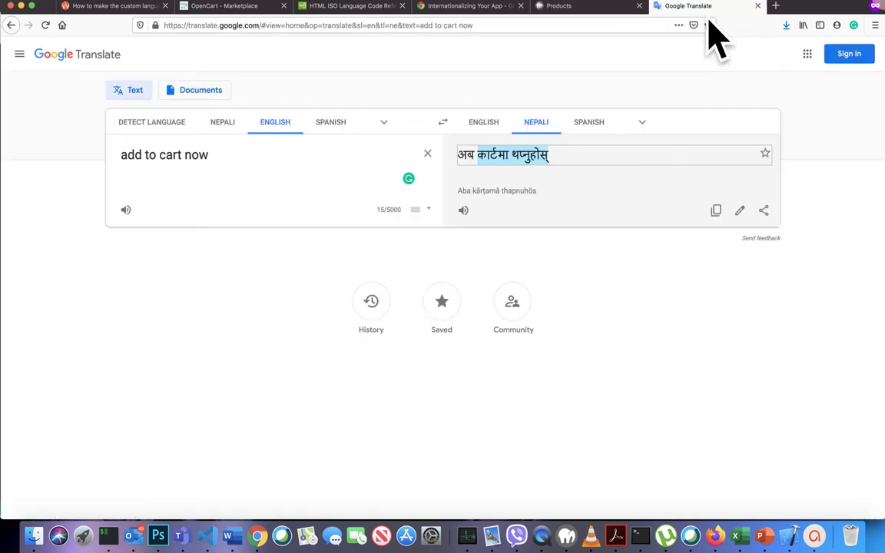
{"action": "left_click", "coordinate": [257, 177]}
{"action": "key", "text": "super+a"}
{"action": "type", "text": "MacBook Pro"}
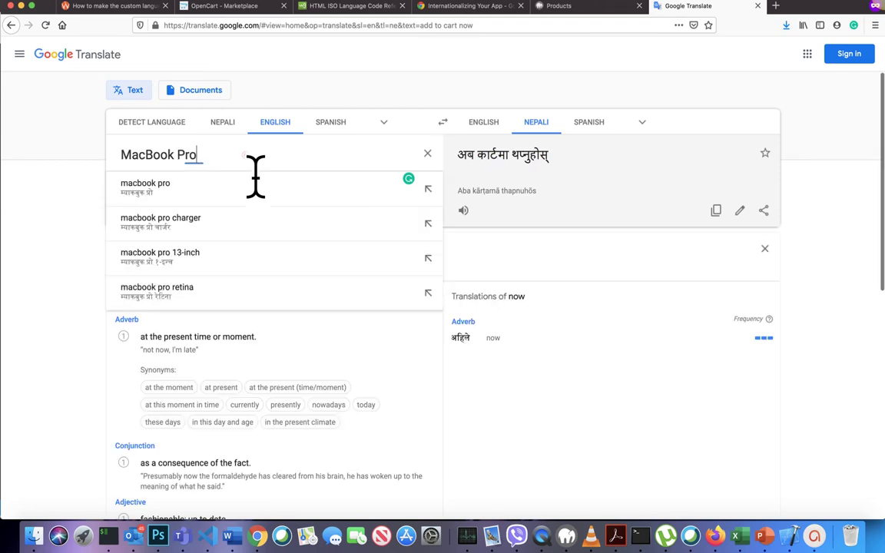
{"action": "triple_click", "coordinate": [547, 163]}
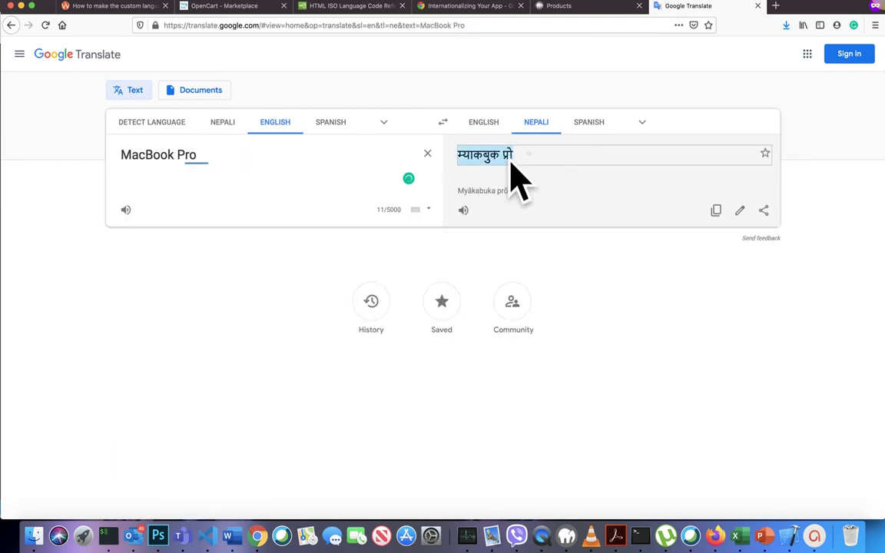
{"action": "key", "text": "super+c"}
Step: Replace the Nepali product name with 'म्याकबुक प्रो' in the admin and save the product
{"action": "left_click", "coordinate": [564, 8]}
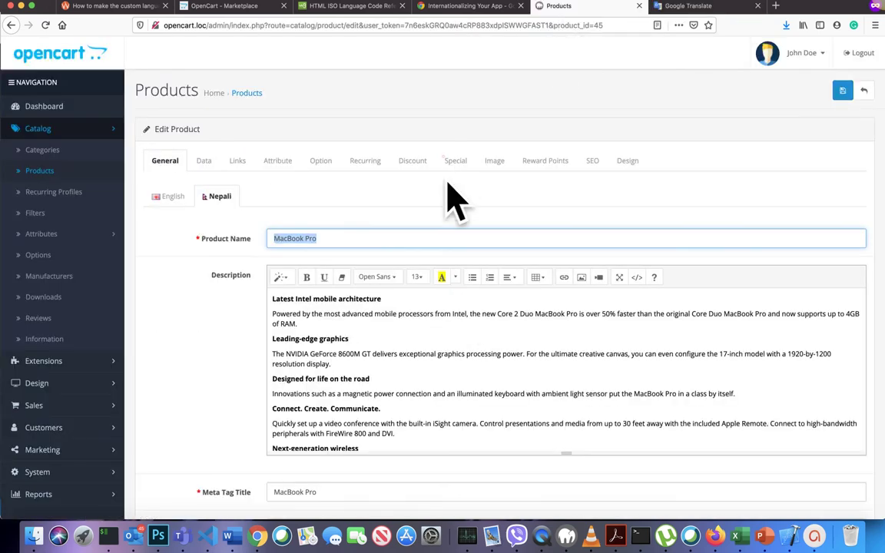
{"action": "key", "text": "super+v"}
{"action": "left_click", "coordinate": [842, 91]}
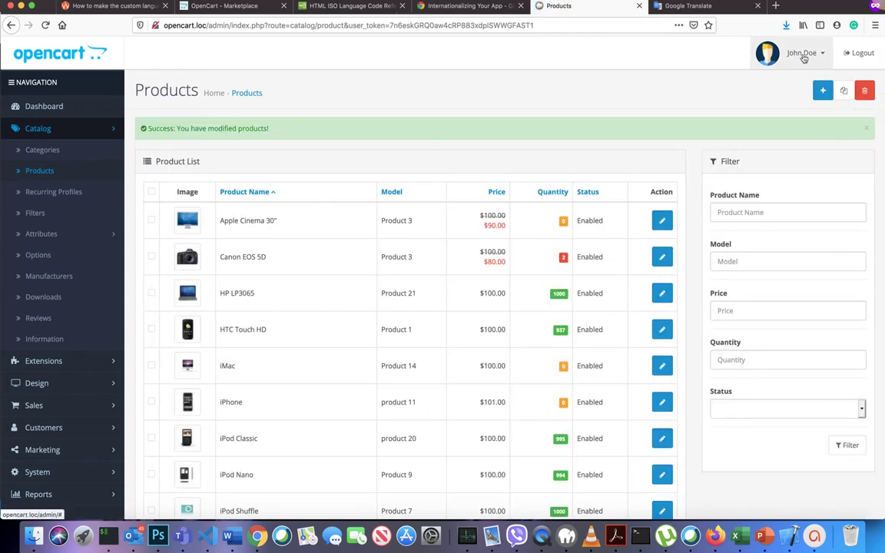
Step: Open the storefront from the admin and check the product names in the Featured section
{"action": "left_click", "coordinate": [801, 53]}
{"action": "left_click", "coordinate": [758, 116]}
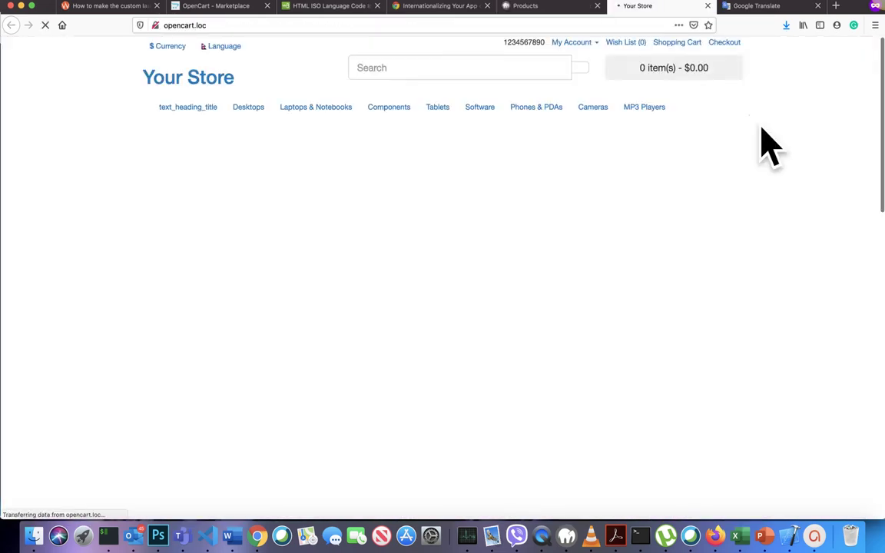
{"action": "scroll", "coordinate": [523, 313], "scroll_direction": "down", "scroll_amount": 1}
{"action": "scroll", "coordinate": [522, 314], "scroll_direction": "down", "scroll_amount": 3}
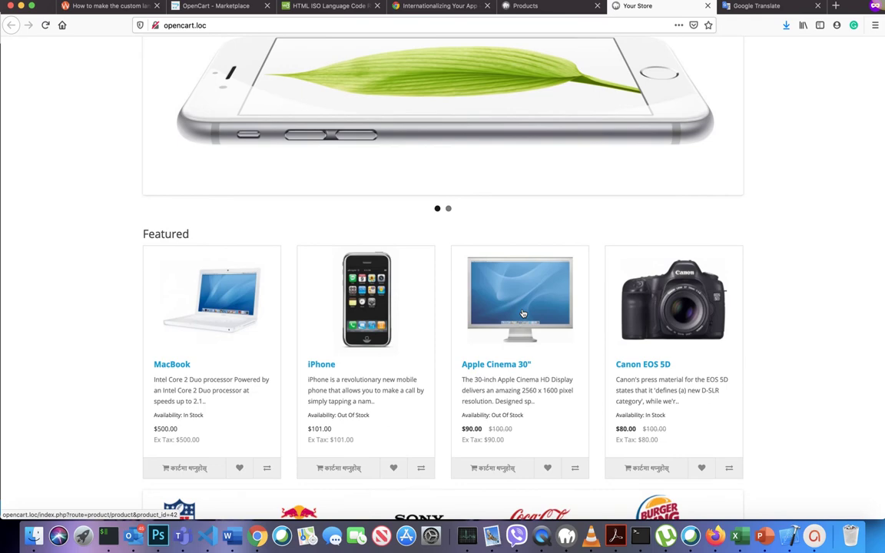
{"action": "scroll", "coordinate": [533, 192], "scroll_direction": "down", "scroll_amount": 1}
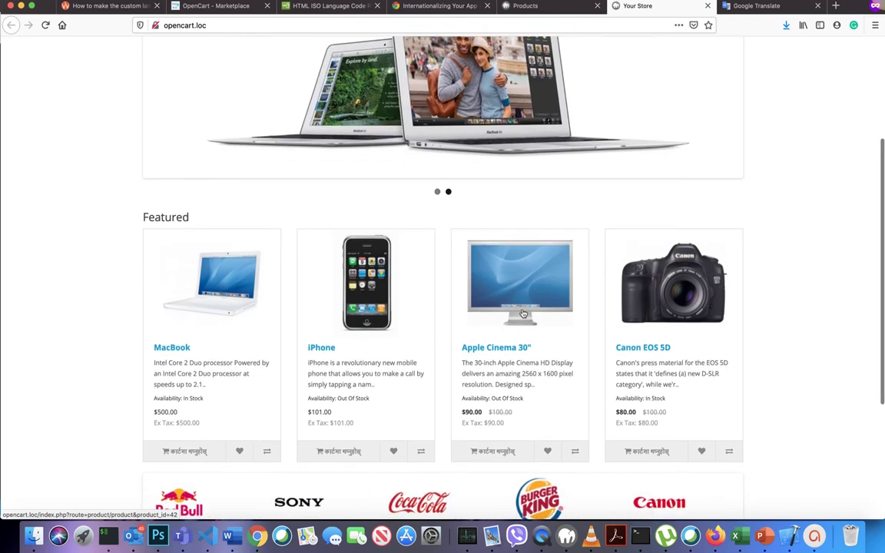
Step: Return to the admin, open the MacBook product, set its Nepali product name to 'म्याकबुक' and save it
{"action": "left_click", "coordinate": [527, 7]}
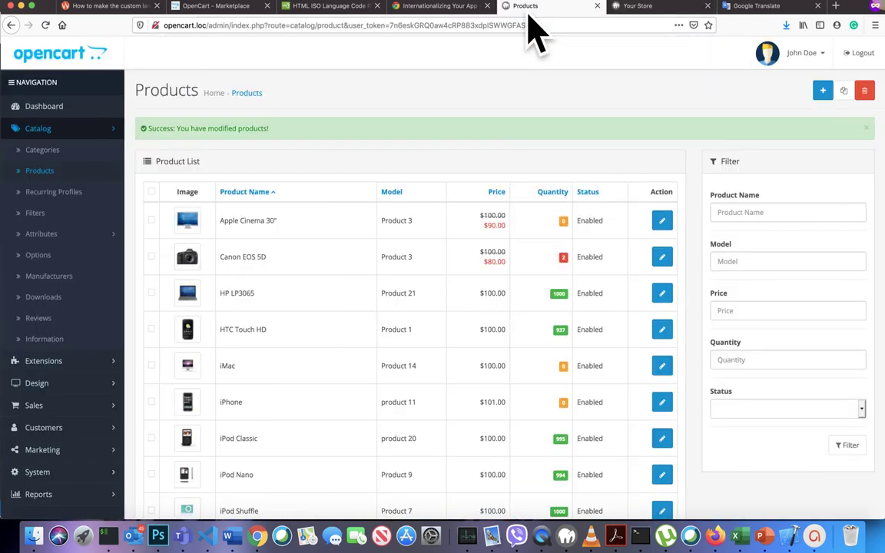
{"action": "scroll", "coordinate": [338, 346], "scroll_direction": "down", "scroll_amount": 6}
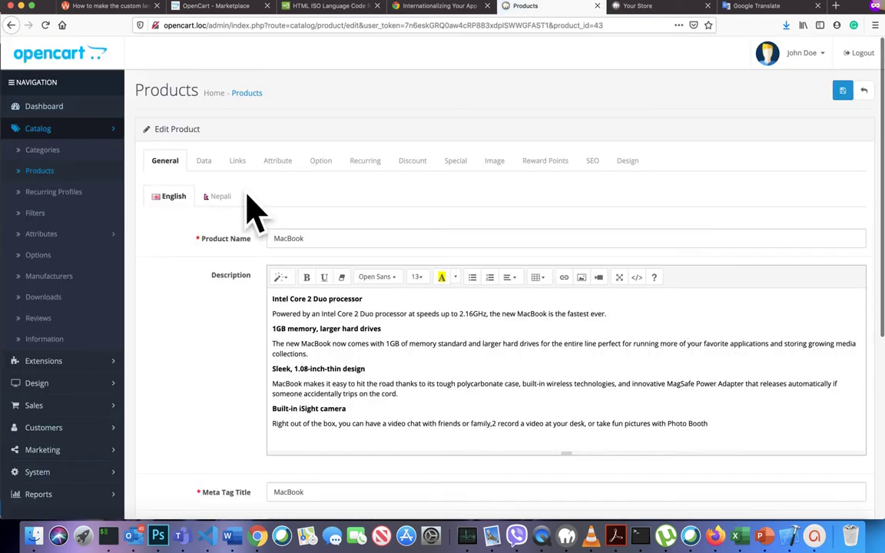
{"action": "left_click", "coordinate": [216, 198]}
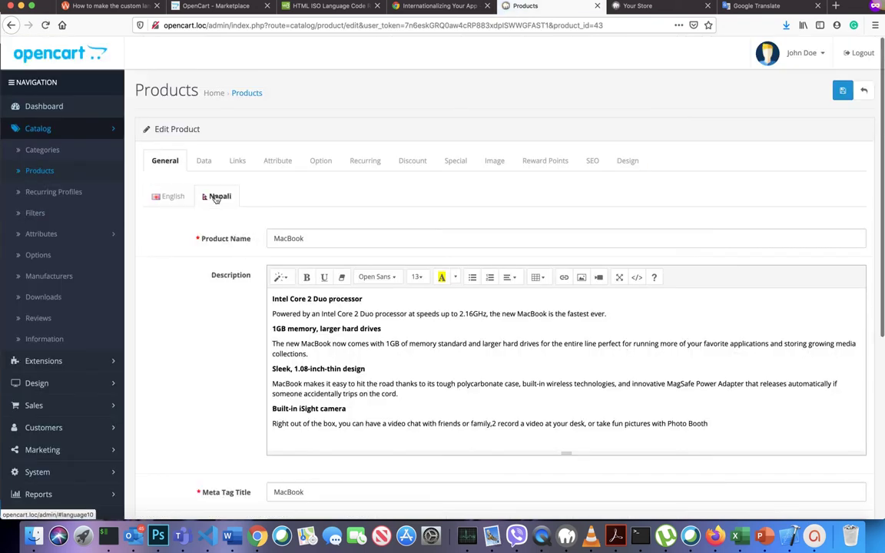
{"action": "double_click", "coordinate": [315, 240]}
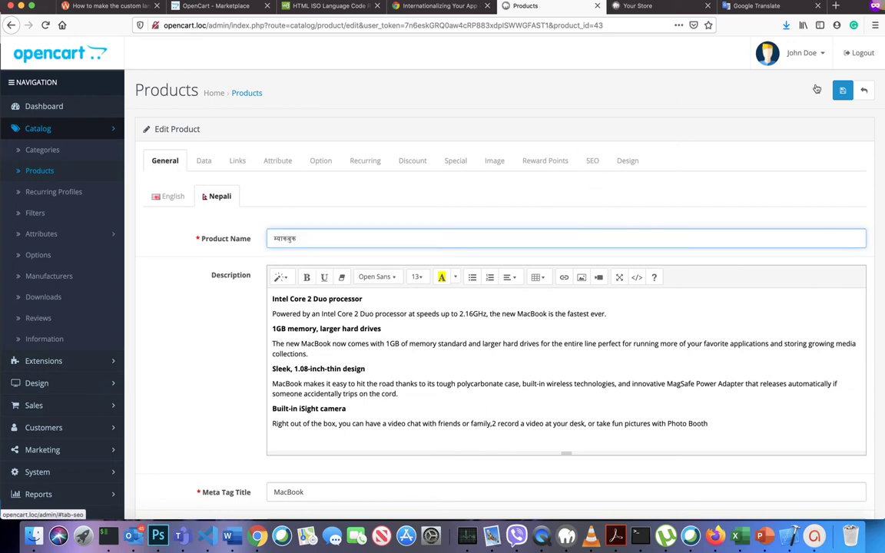
{"action": "left_click", "coordinate": [843, 92]}
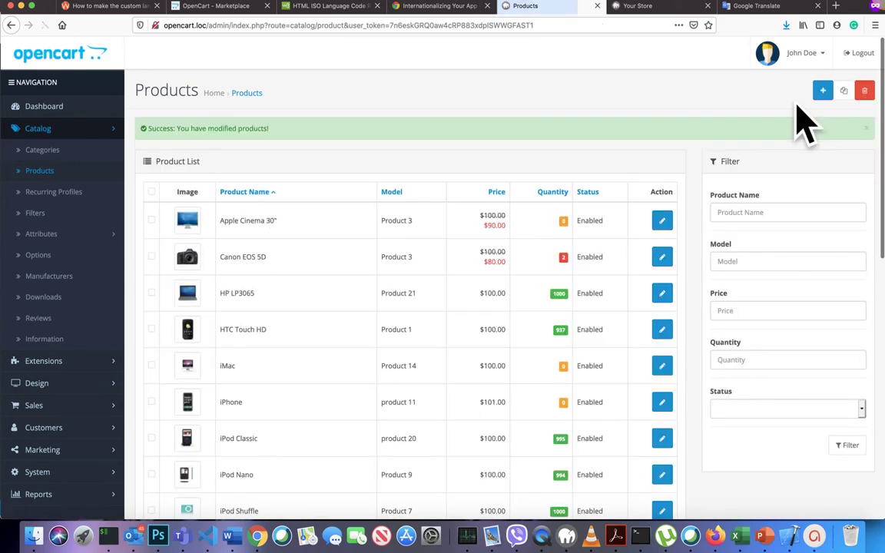
Step: Open the storefront again and view the product page of the first featured laptop, 'म्याकबुक'
{"action": "left_click", "coordinate": [803, 58]}
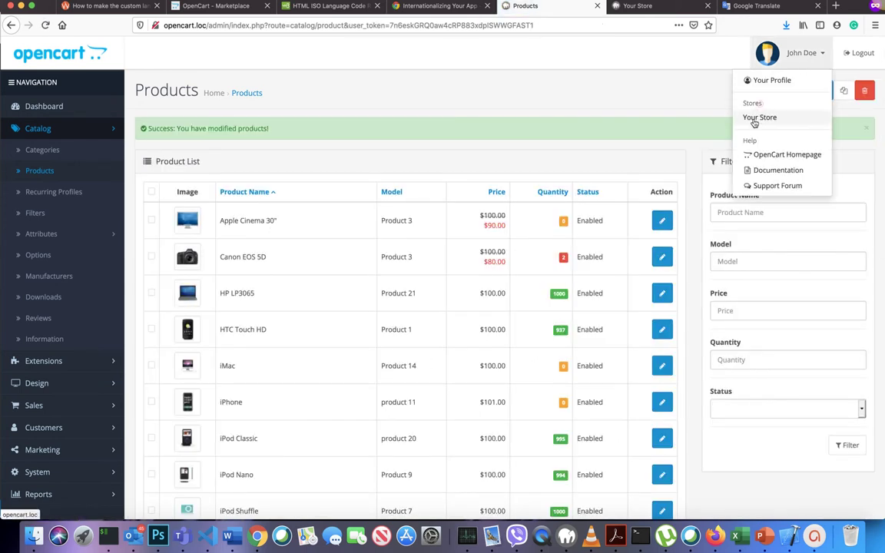
{"action": "left_click", "coordinate": [758, 118]}
{"action": "scroll", "coordinate": [441, 298], "scroll_direction": "down", "scroll_amount": 5}
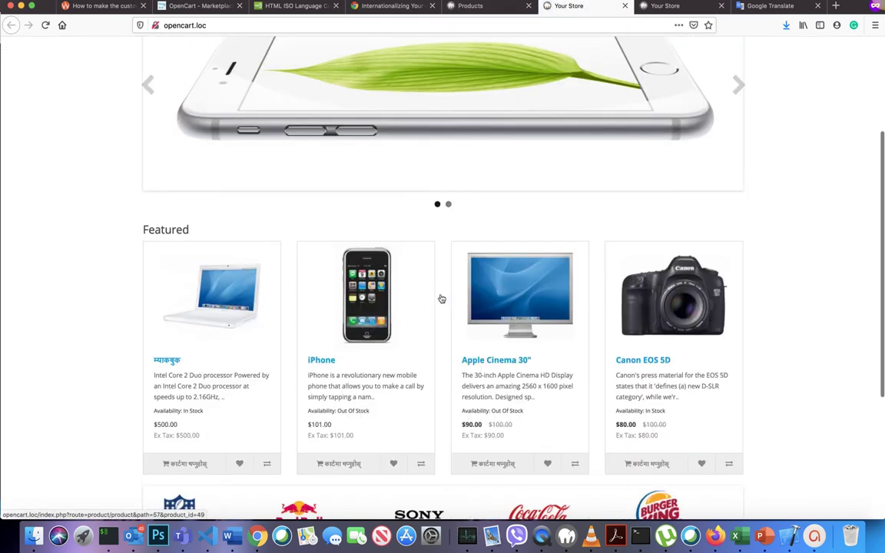
{"action": "left_click", "coordinate": [169, 359]}
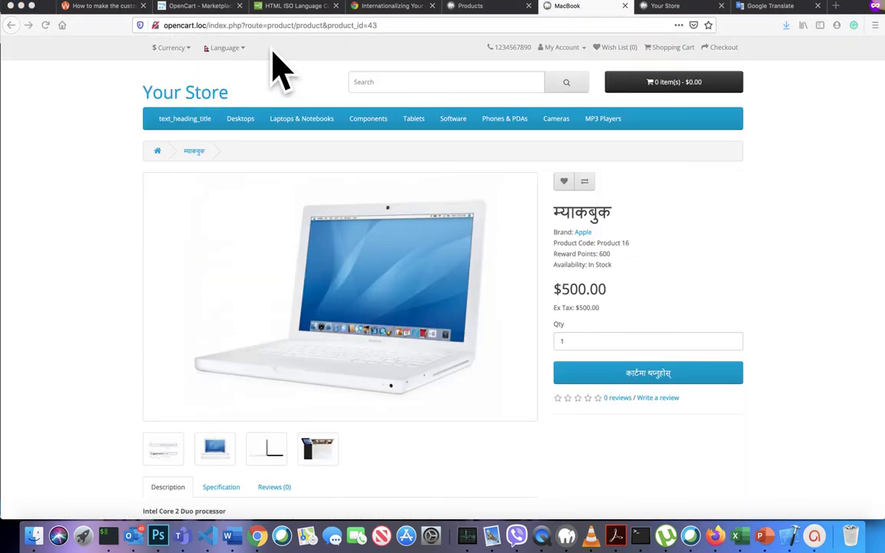
Step: Go back to the admin and open the system settings of the default store for editing
{"action": "left_click", "coordinate": [476, 7]}
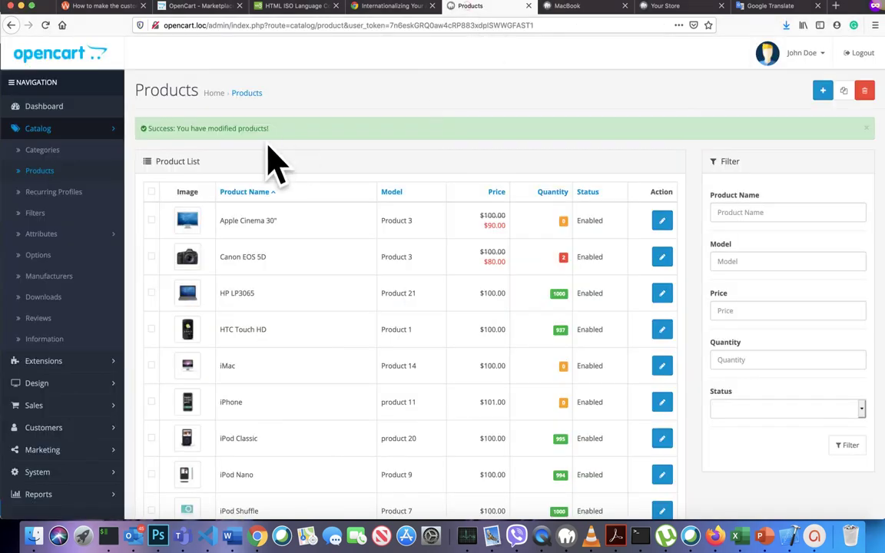
{"action": "scroll", "coordinate": [41, 453], "scroll_direction": "down", "scroll_amount": 4}
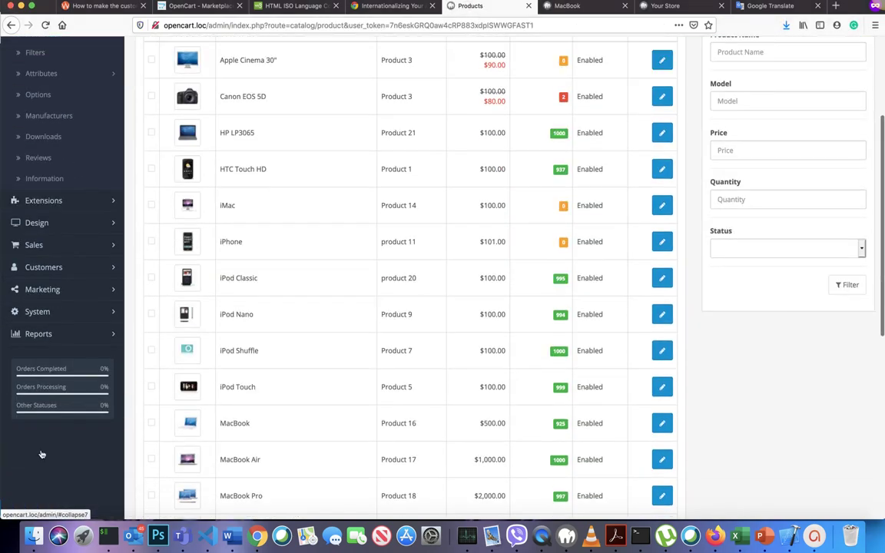
{"action": "left_click", "coordinate": [47, 305]}
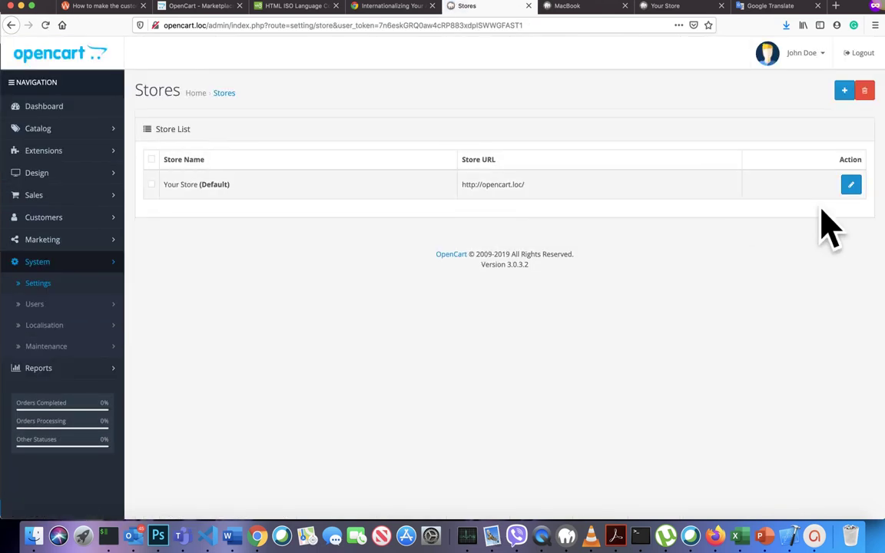
{"action": "left_click", "coordinate": [853, 187]}
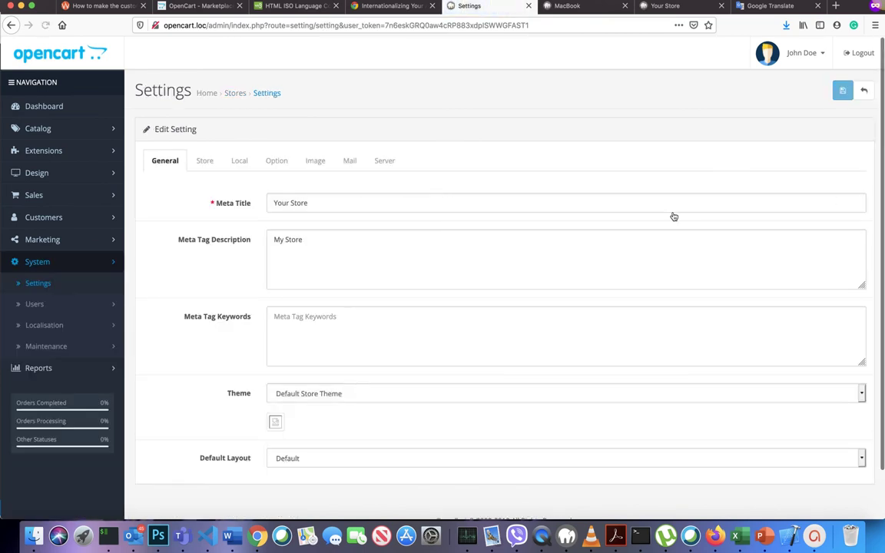
Step: Set both the store's Language and Administration Language to Nepali in the local settings and save
{"action": "left_click", "coordinate": [248, 165]}
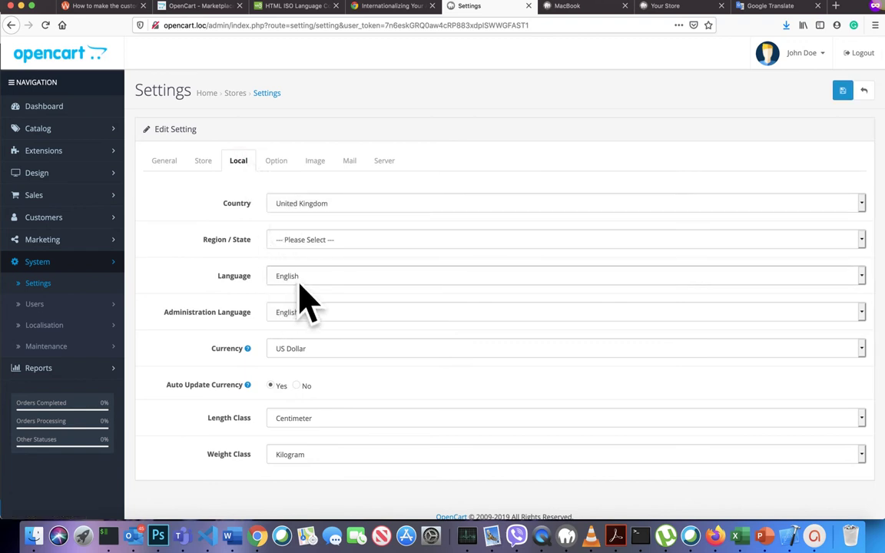
{"action": "left_click", "coordinate": [306, 284]}
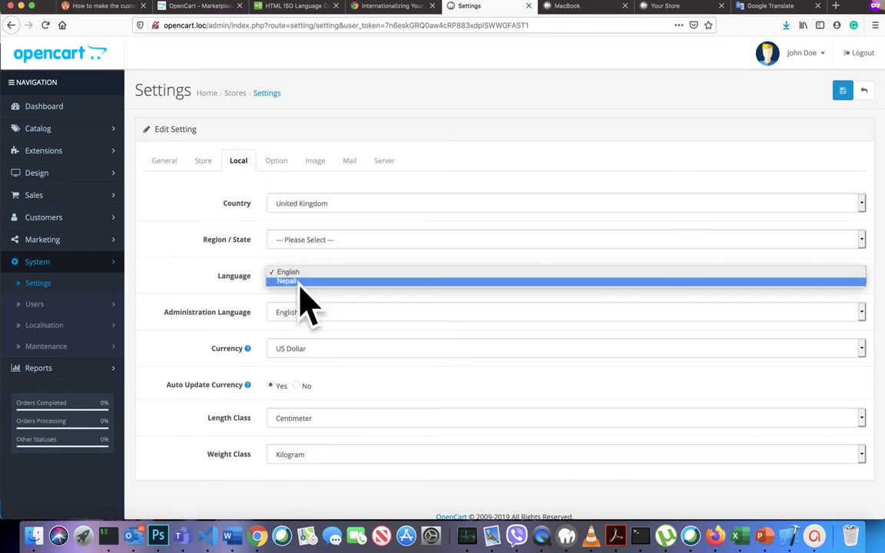
{"action": "left_click", "coordinate": [299, 282]}
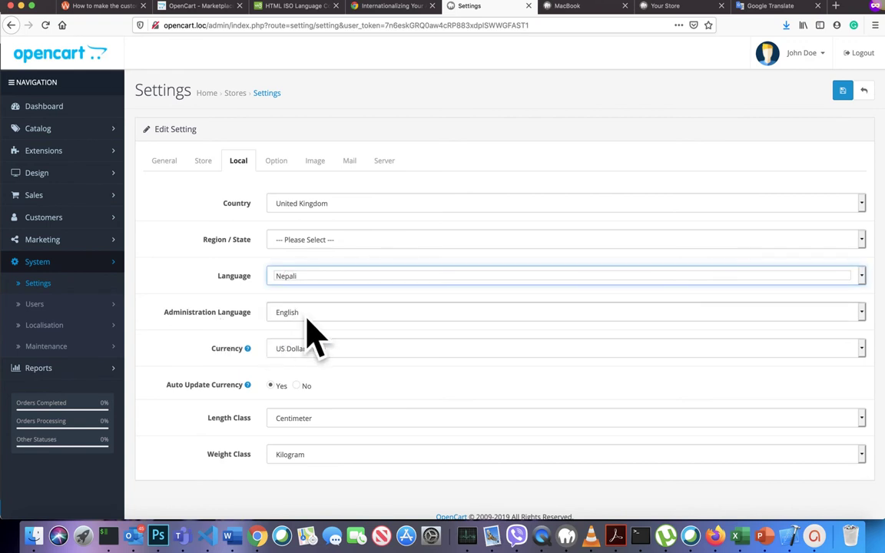
{"action": "left_click", "coordinate": [307, 317]}
{"action": "left_click", "coordinate": [301, 318]}
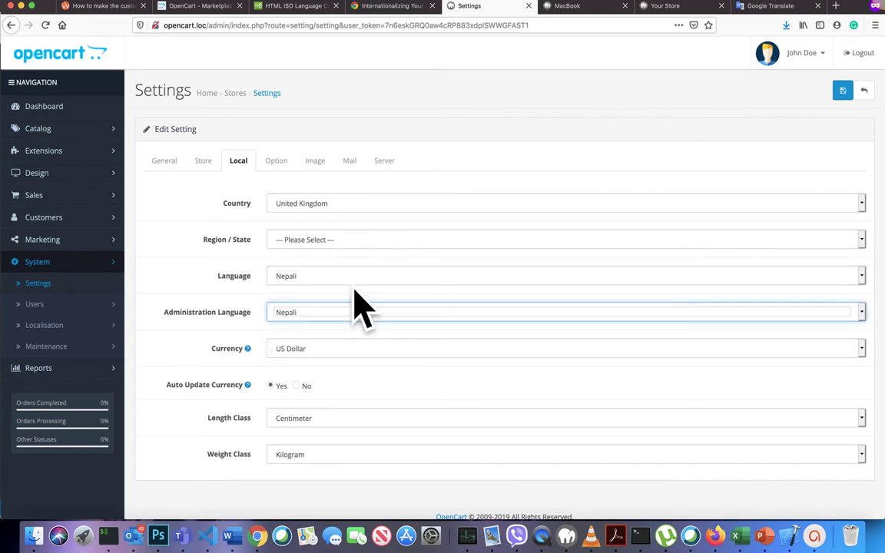
{"action": "left_click", "coordinate": [842, 92]}
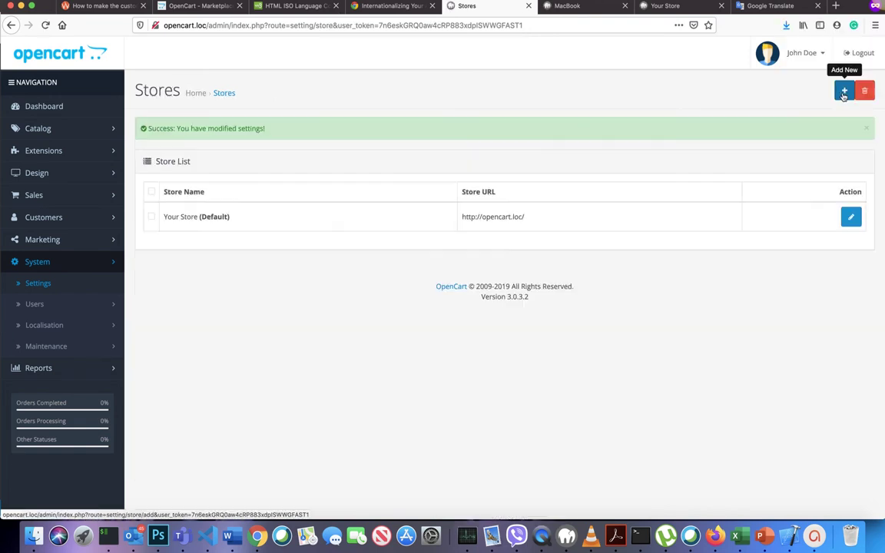
Step: Switch to Finder, go back to the opencart root folder and create a folder named 'nepali' there
{"action": "key", "text": "ctrl+Up"}
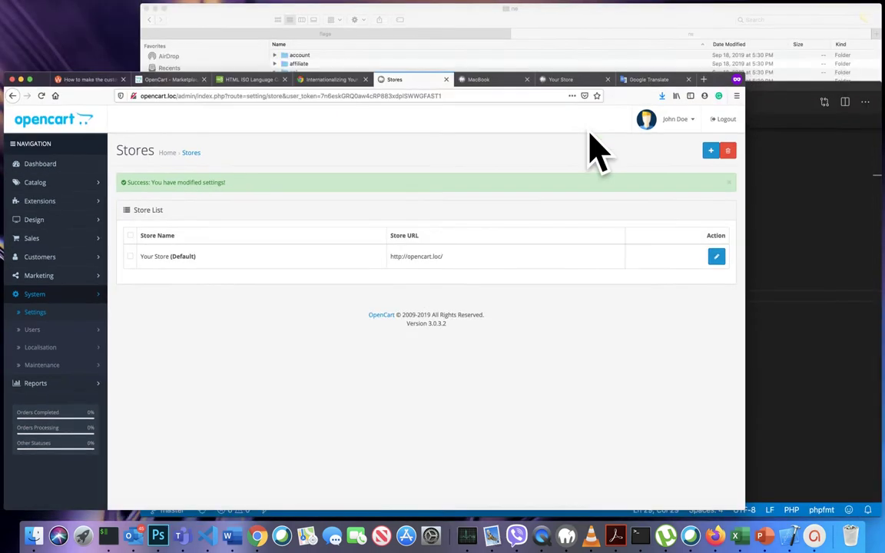
{"action": "left_click", "coordinate": [584, 187]}
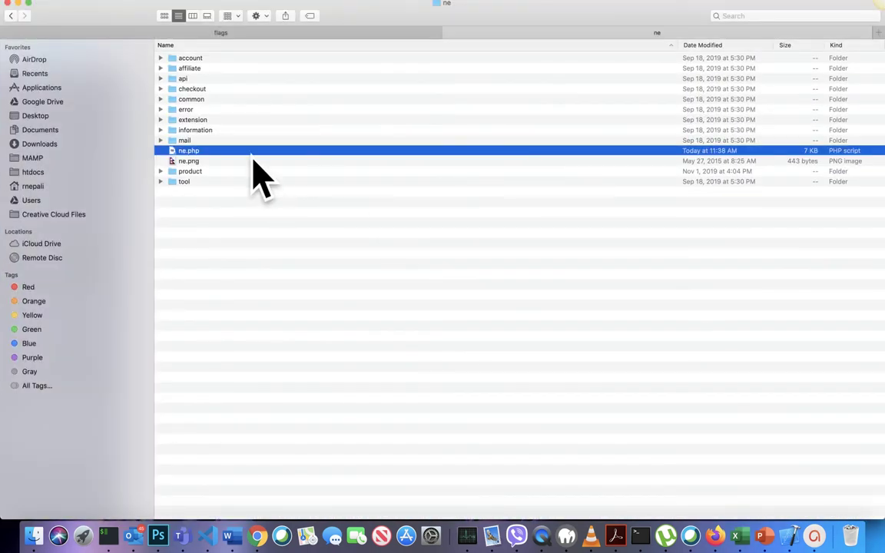
{"action": "left_click", "coordinate": [11, 15]}
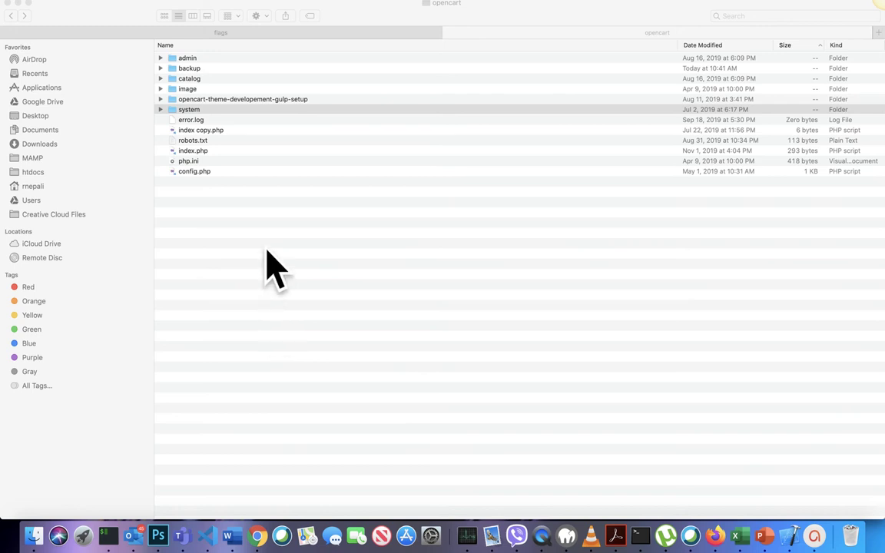
{"action": "left_click", "coordinate": [221, 244]}
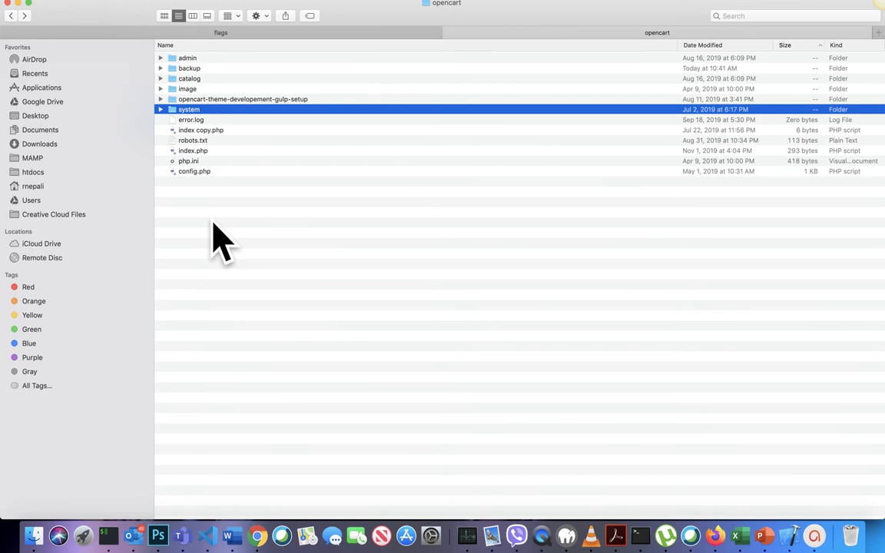
{"action": "right_click", "coordinate": [213, 222]}
{"action": "left_click", "coordinate": [232, 225]}
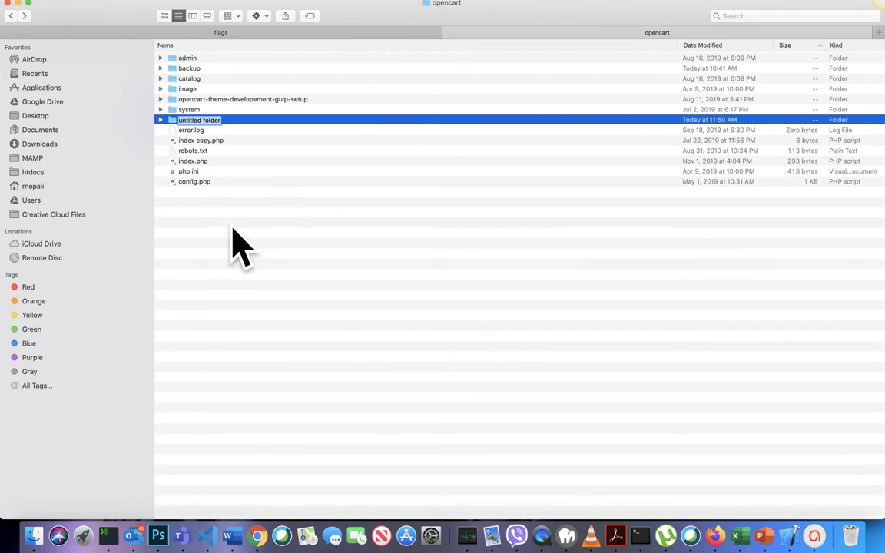
{"action": "type", "text": "nepal"}
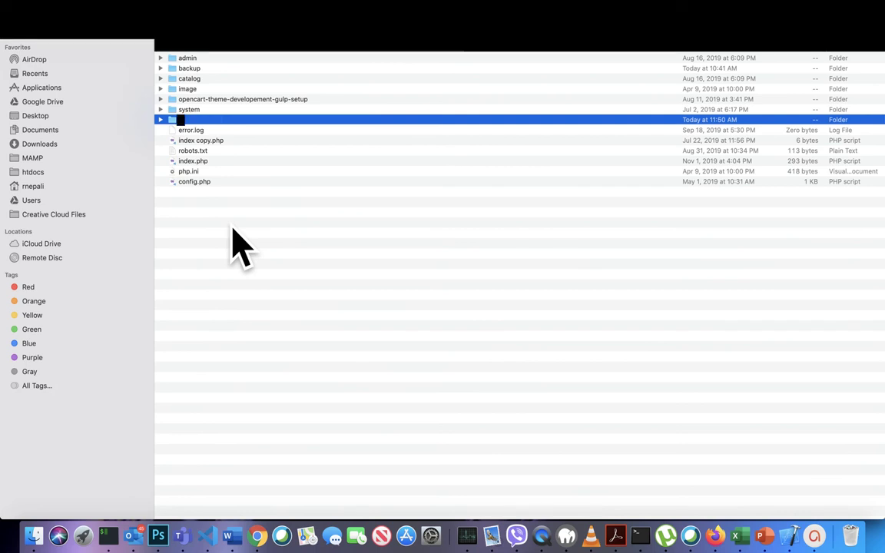
{"action": "type", "text": "i"}
{"action": "key", "text": "Return"}
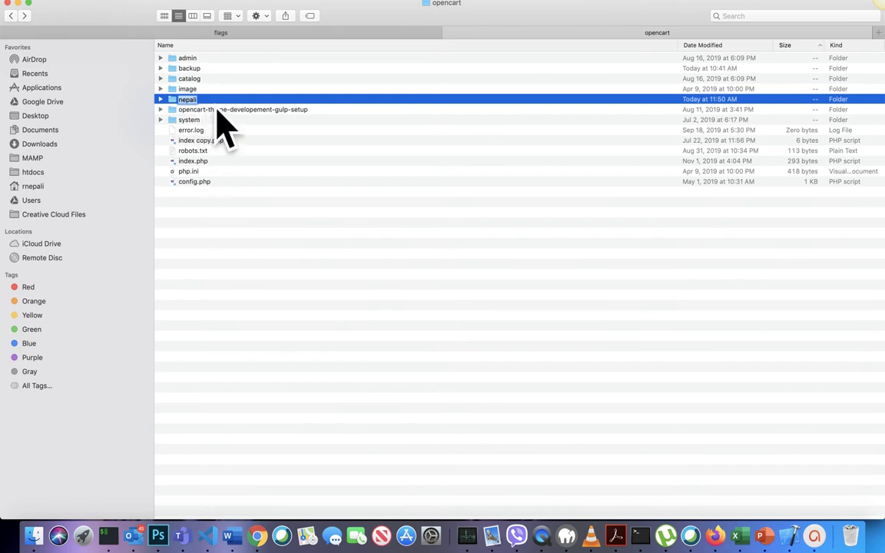
Step: Create a folder named 'upload' inside the nepali folder
{"action": "key", "text": "super+Down"}
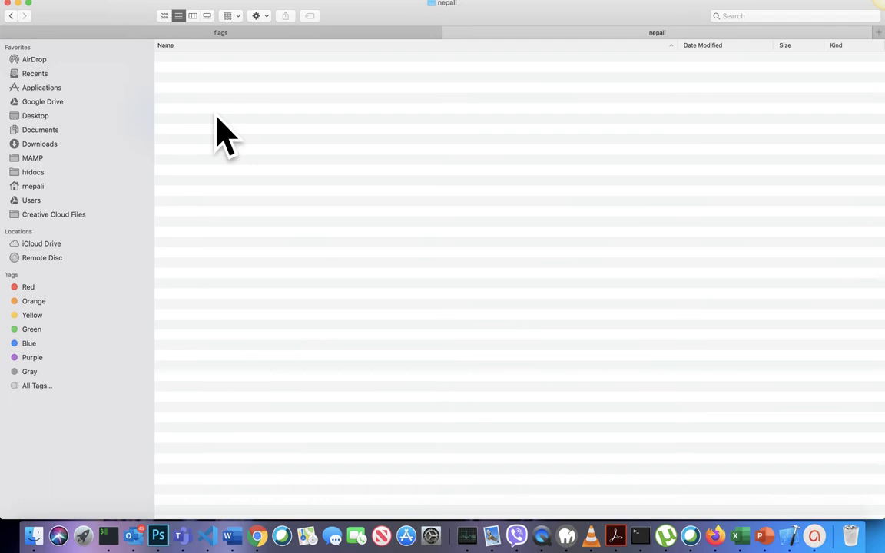
{"action": "right_click", "coordinate": [216, 119]}
{"action": "left_click", "coordinate": [236, 119]}
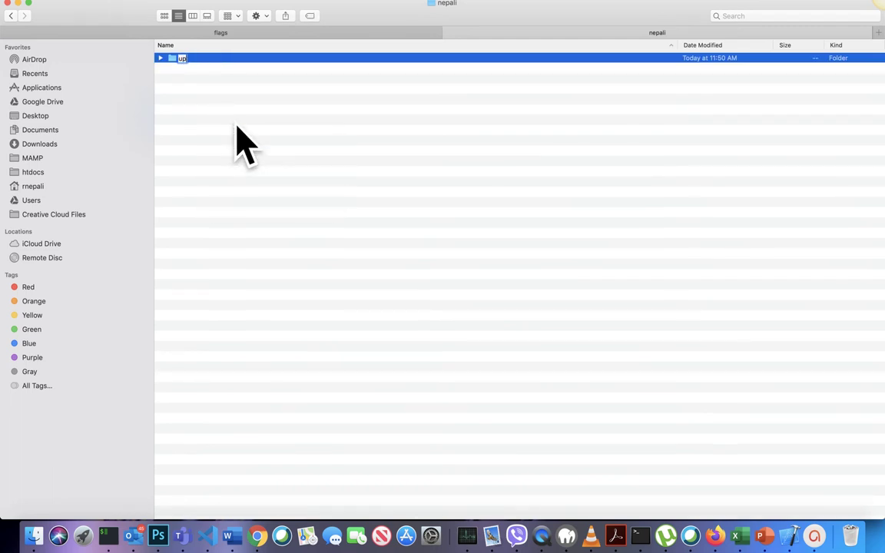
{"action": "type", "text": "upload"}
{"action": "key", "text": "Return"}
Step: Open the upload folder and create a folder named 'admin' in it
{"action": "double_click", "coordinate": [216, 61]}
{"action": "right_click", "coordinate": [207, 82]}
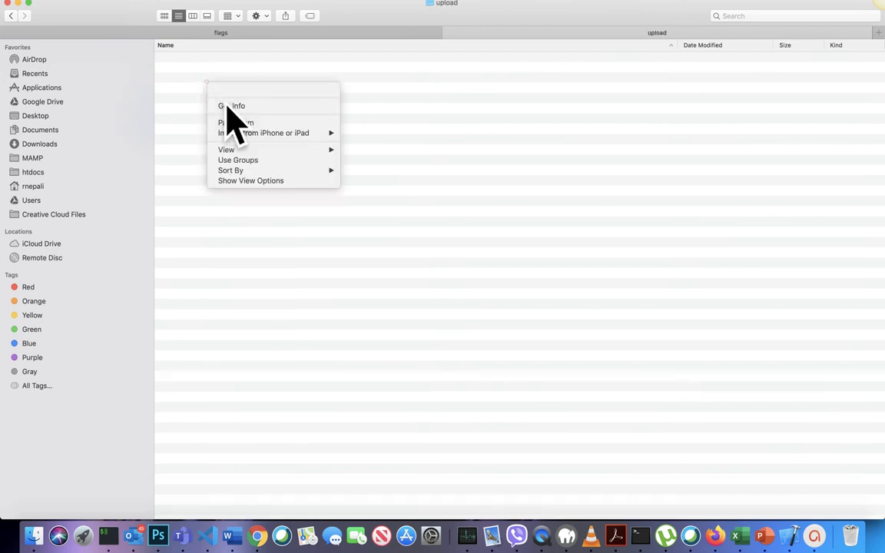
{"action": "left_click", "coordinate": [235, 94]}
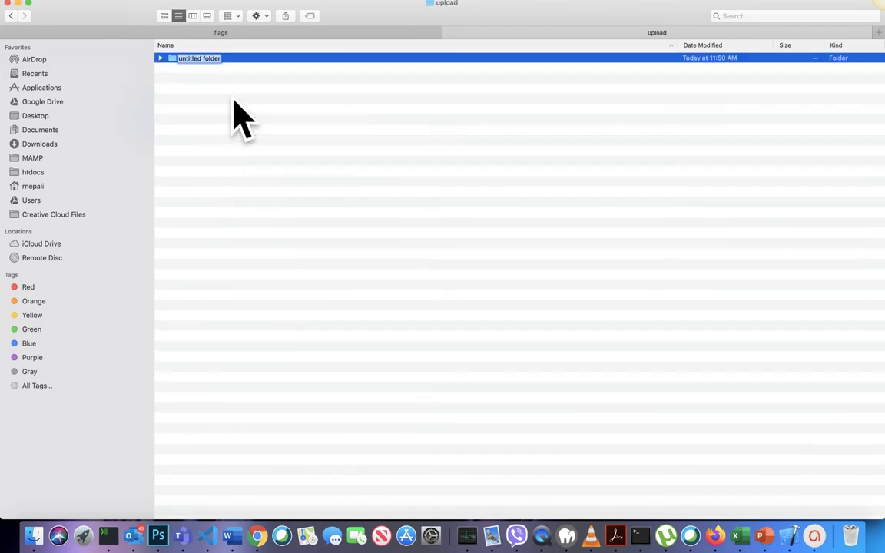
{"action": "type", "text": "admin"}
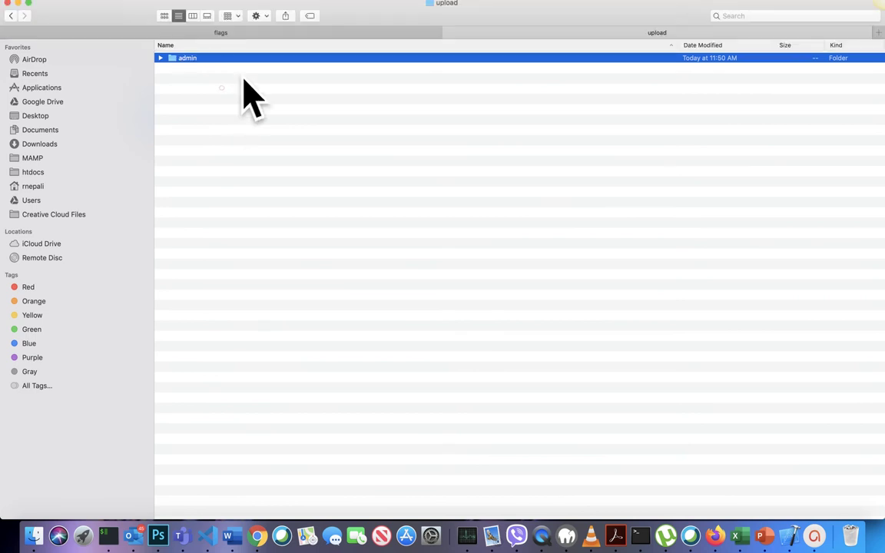
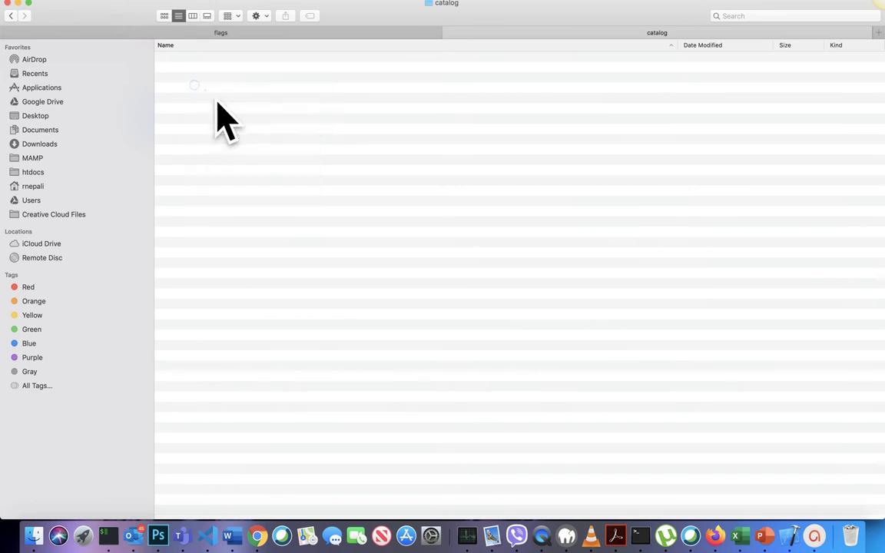
Step: Name the new folder inside catalog 'language' and go back one level
{"action": "type", "text": "anguage"}
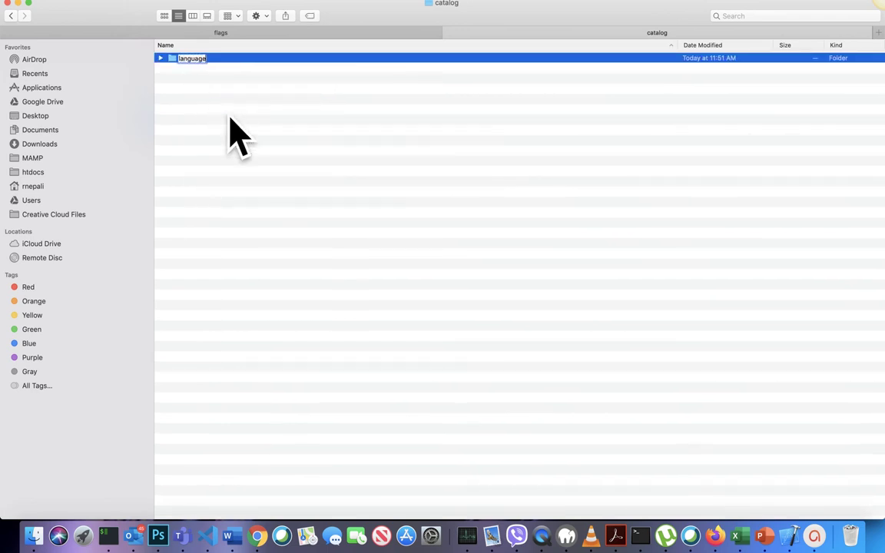
{"action": "key", "text": "Return"}
{"action": "left_click", "coordinate": [13, 17]}
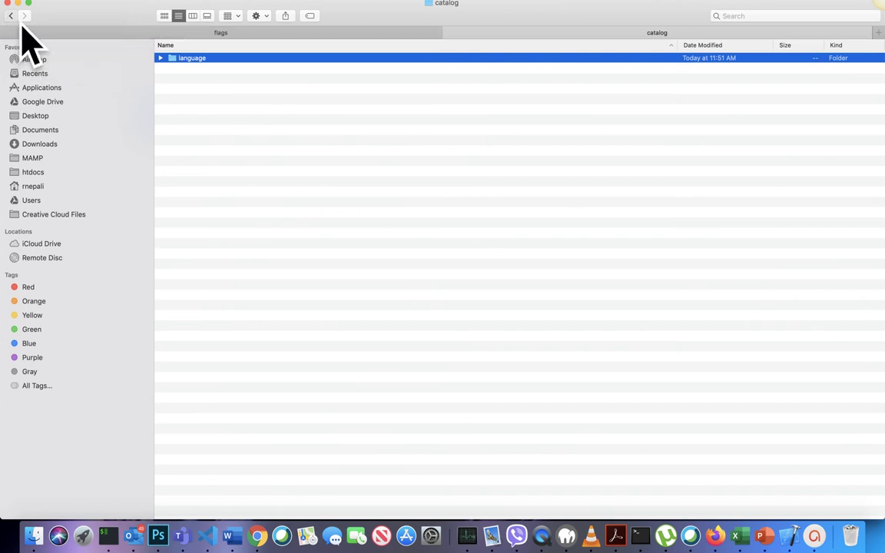
Step: Return to the opencart root folder and copy the 'ne' folder from admin/language
{"action": "left_click", "coordinate": [12, 16]}
{"action": "left_click", "coordinate": [13, 16]}
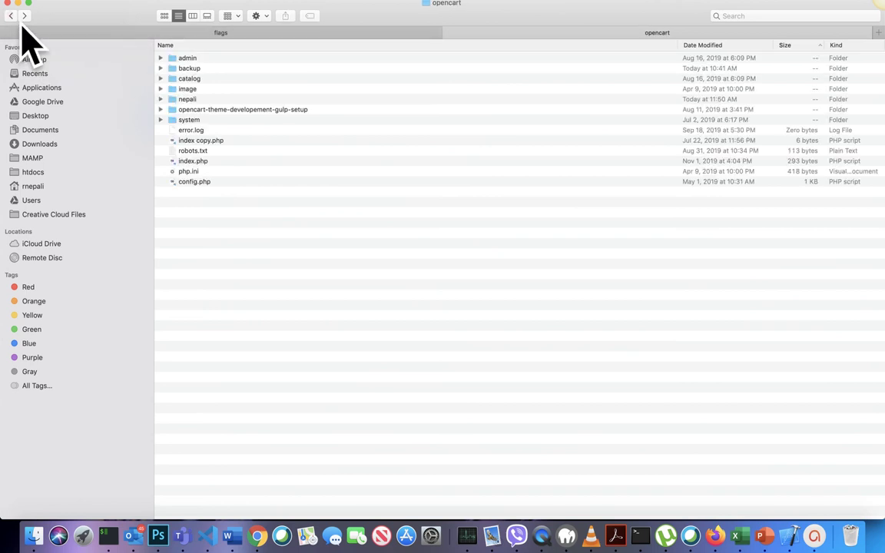
{"action": "left_click", "coordinate": [198, 60]}
{"action": "double_click", "coordinate": [200, 61]}
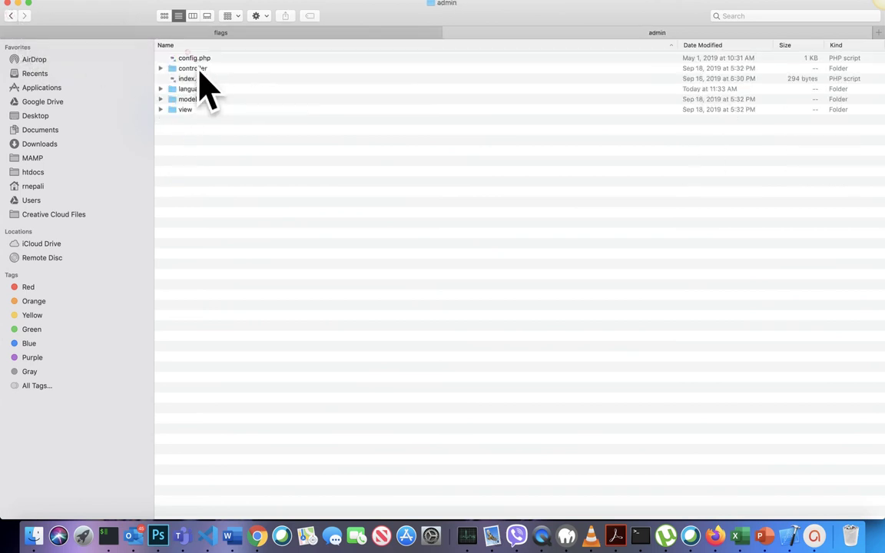
{"action": "left_click", "coordinate": [197, 91]}
{"action": "double_click", "coordinate": [197, 90]}
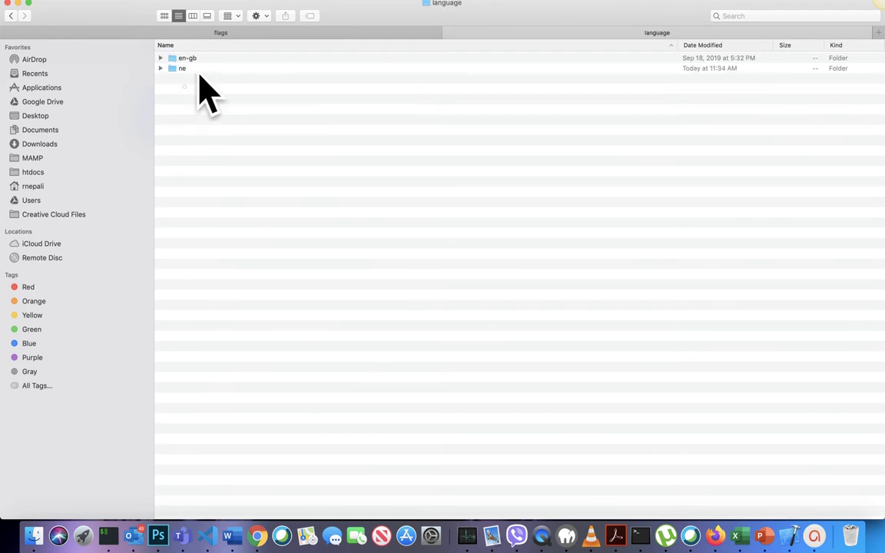
{"action": "left_click", "coordinate": [199, 69]}
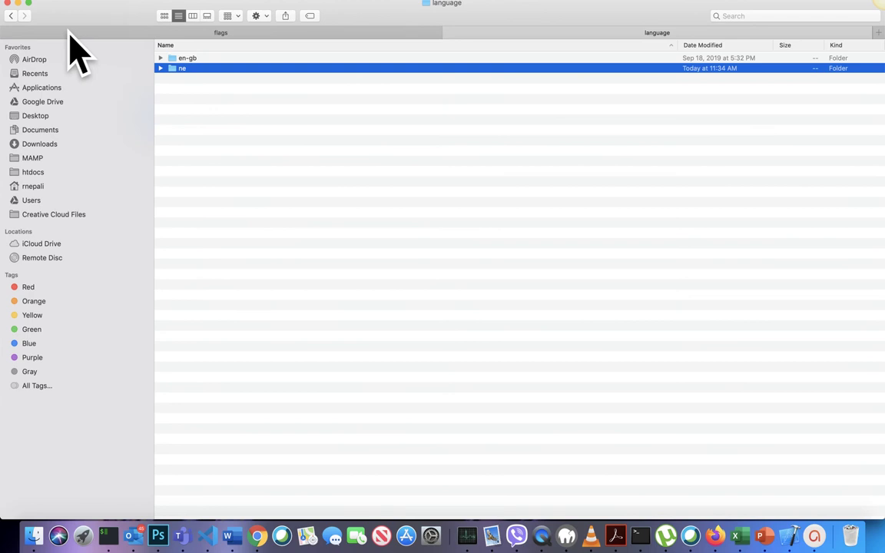
Step: Paste the copied 'ne' folder into nepali/upload/admin/language
{"action": "left_click", "coordinate": [17, 20]}
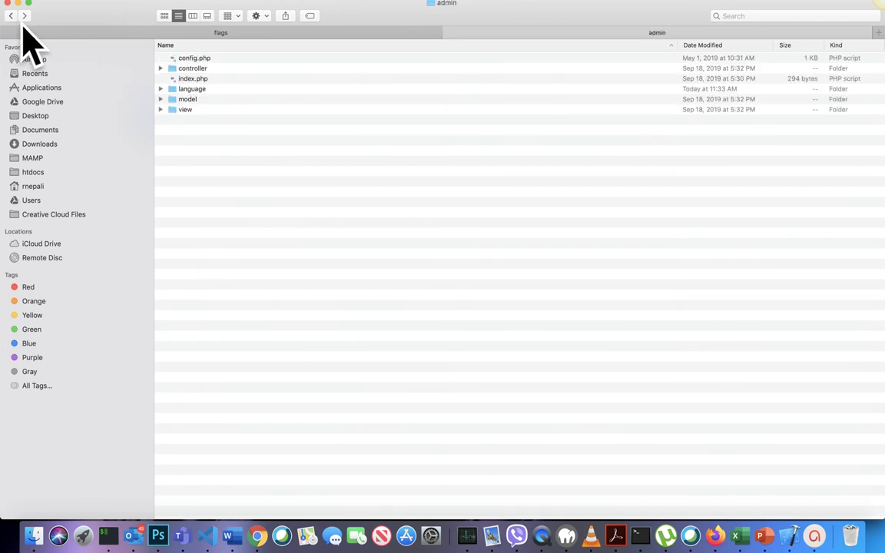
{"action": "left_click", "coordinate": [17, 20]}
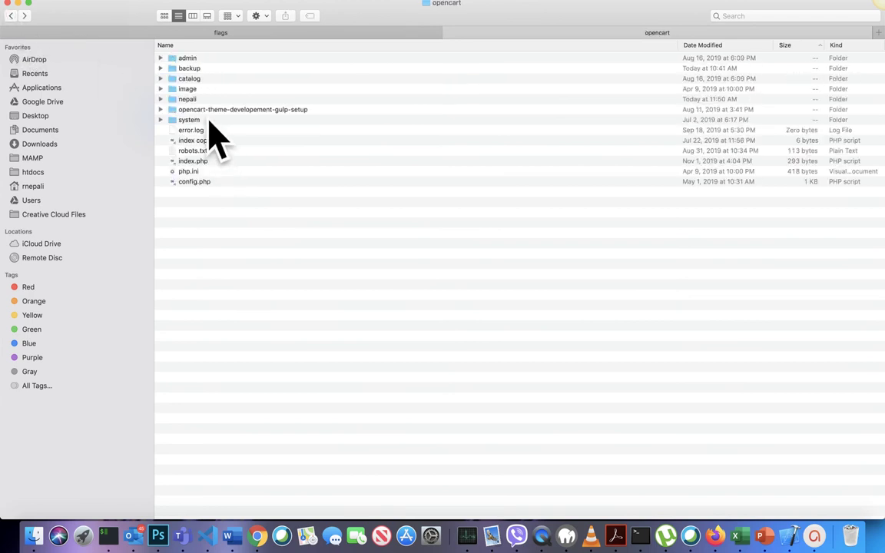
{"action": "double_click", "coordinate": [196, 99]}
{"action": "double_click", "coordinate": [204, 62]}
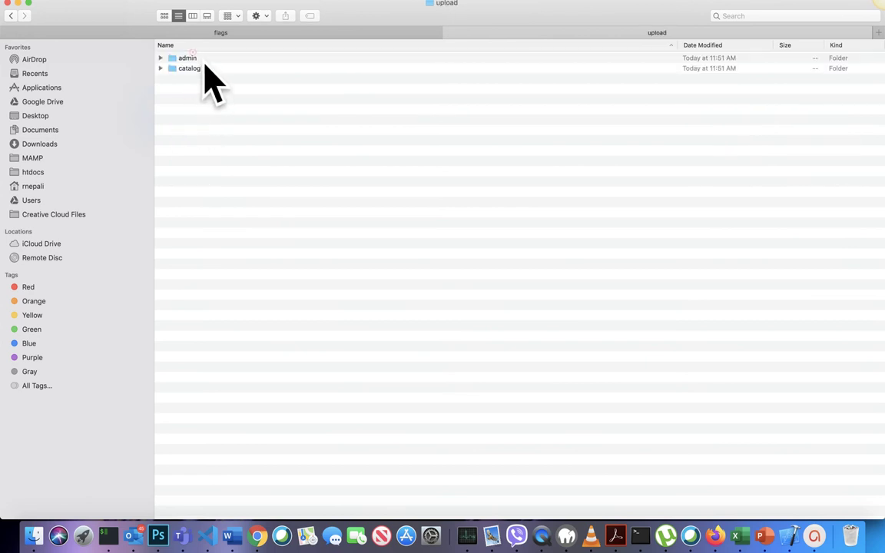
{"action": "left_click", "coordinate": [198, 61]}
{"action": "double_click", "coordinate": [198, 61]}
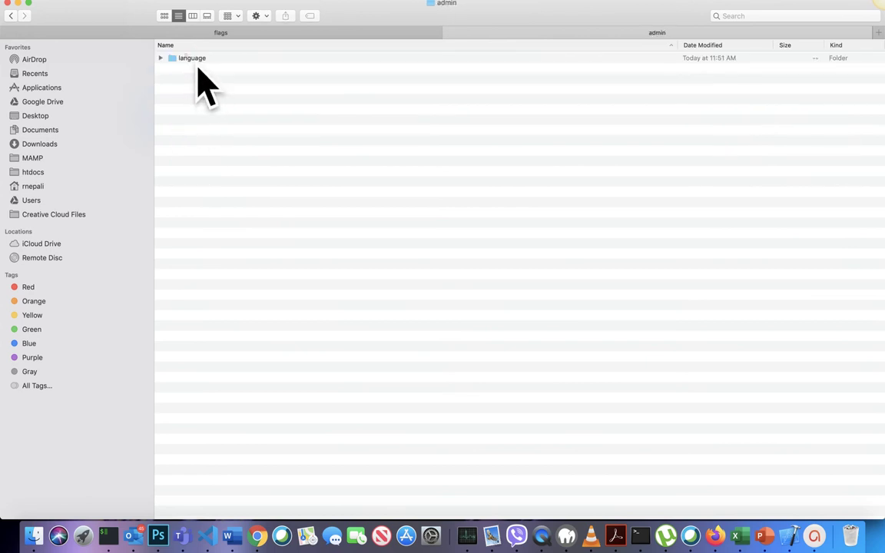
{"action": "double_click", "coordinate": [198, 59]}
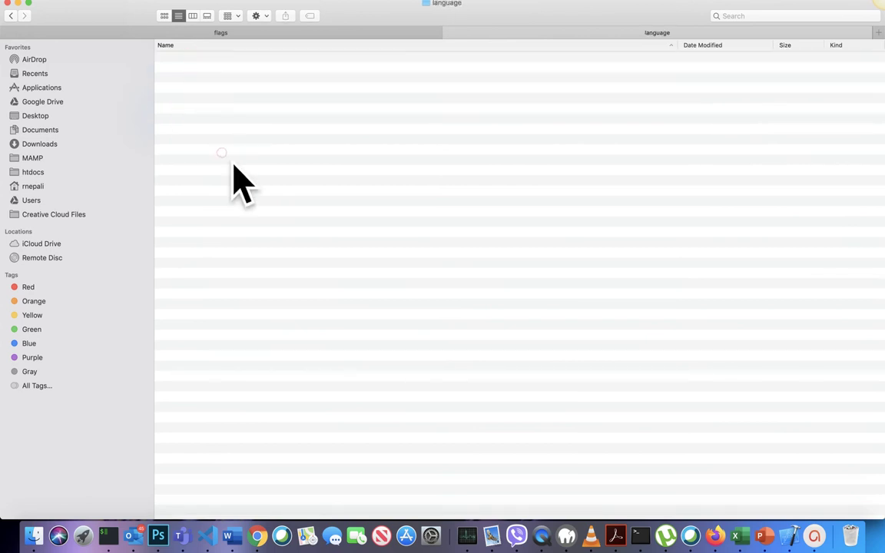
Step: Go back to the opencart root folder and copy the 'ne' folder from catalog/language
{"action": "left_click", "coordinate": [12, 17]}
{"action": "left_click", "coordinate": [12, 17]}
{"action": "left_click", "coordinate": [12, 17]}
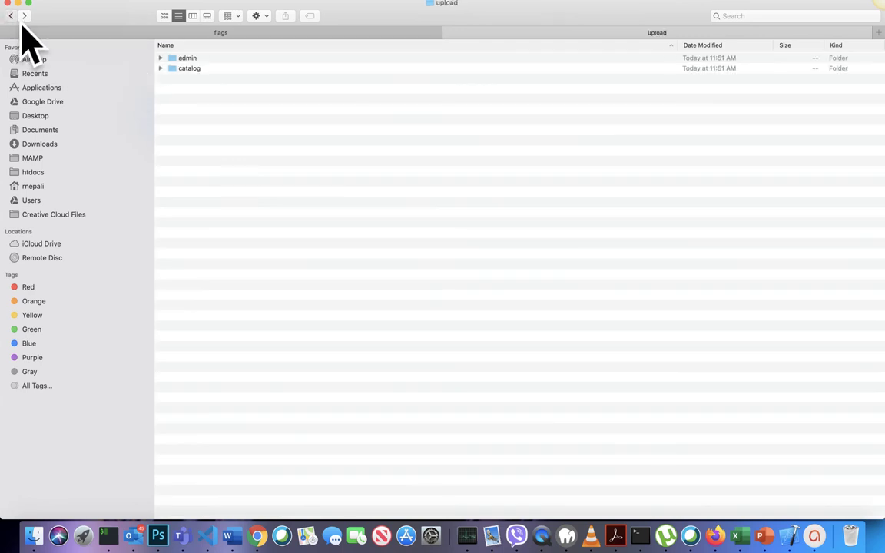
{"action": "left_click", "coordinate": [12, 17]}
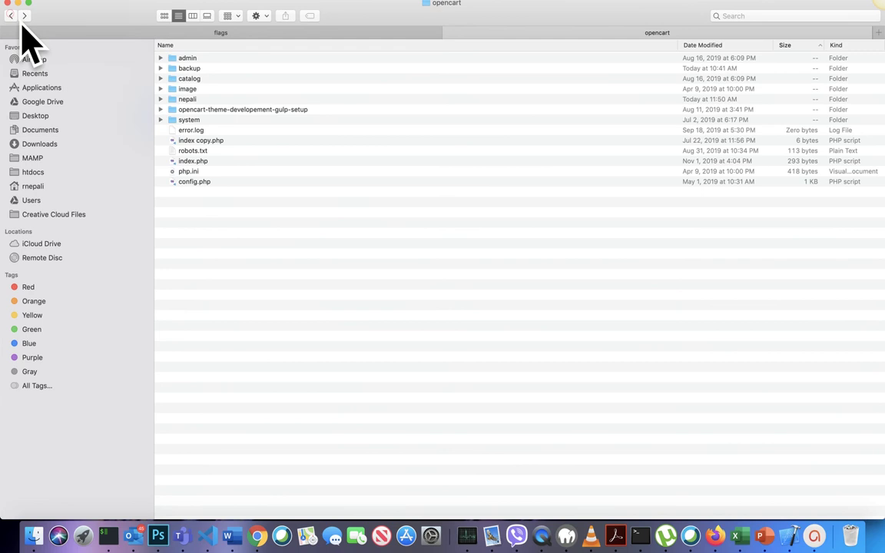
{"action": "double_click", "coordinate": [191, 78]}
{"action": "left_click", "coordinate": [193, 69]}
{"action": "double_click", "coordinate": [200, 69]}
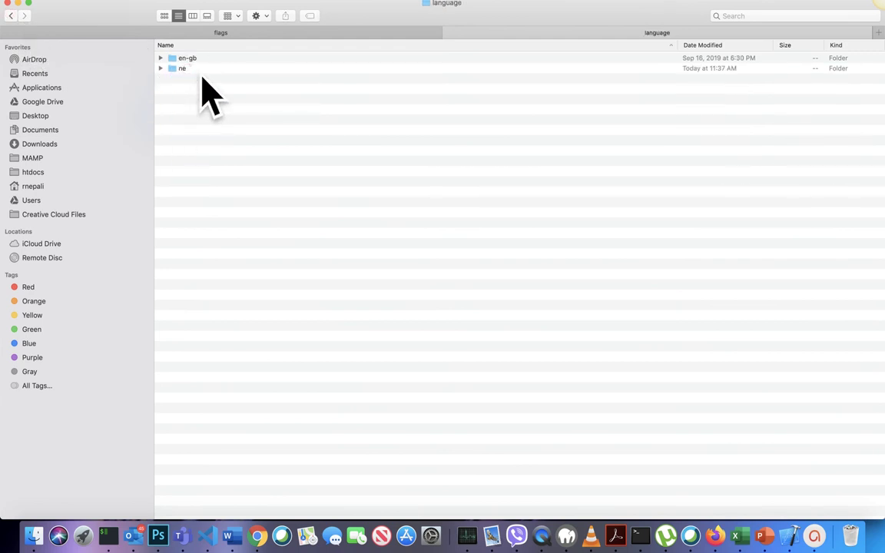
{"action": "left_click", "coordinate": [196, 69]}
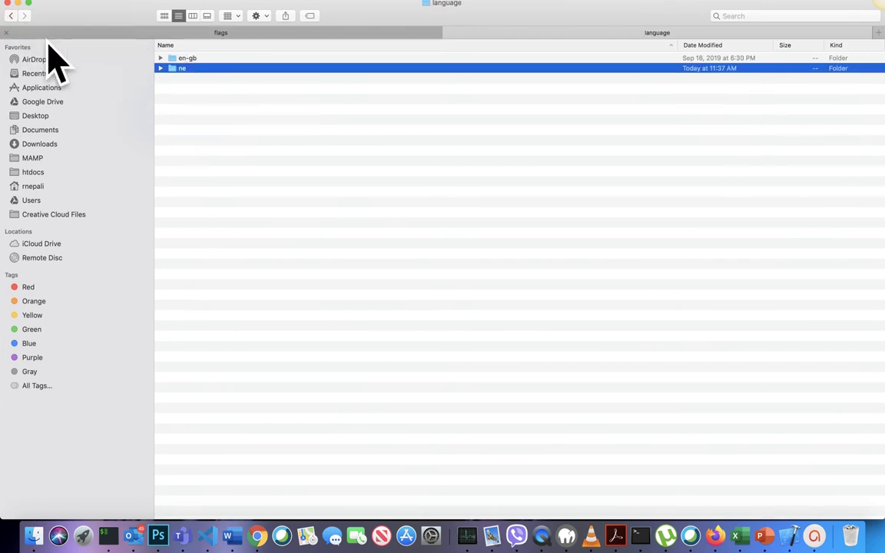
Step: Paste the storefront 'ne' folder into nepali/upload/catalog/language
{"action": "left_click", "coordinate": [12, 16]}
{"action": "left_click", "coordinate": [11, 16]}
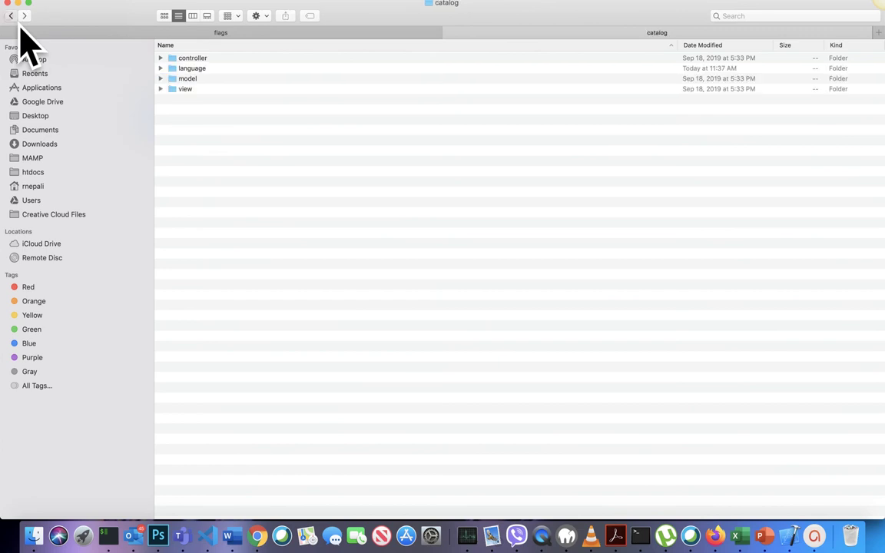
{"action": "left_click", "coordinate": [199, 102]}
{"action": "double_click", "coordinate": [200, 103]}
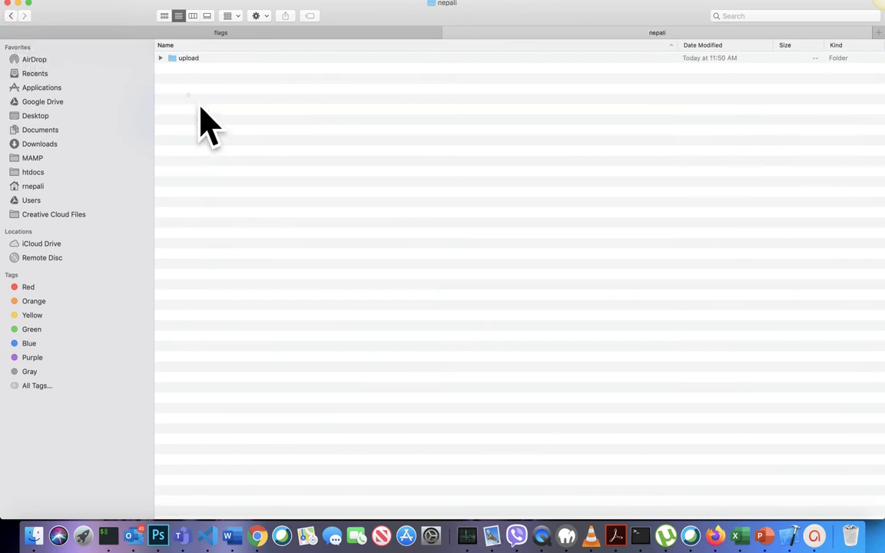
{"action": "double_click", "coordinate": [205, 60]}
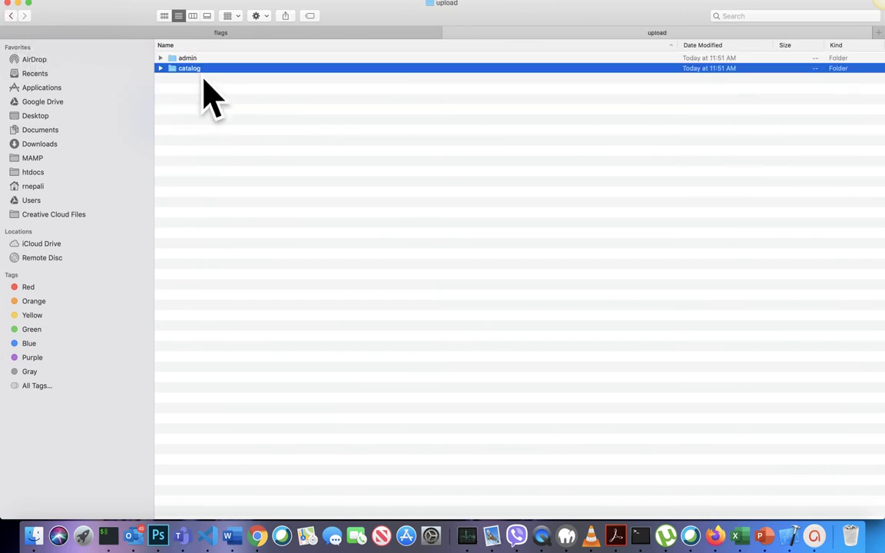
{"action": "double_click", "coordinate": [204, 68]}
{"action": "double_click", "coordinate": [211, 59]}
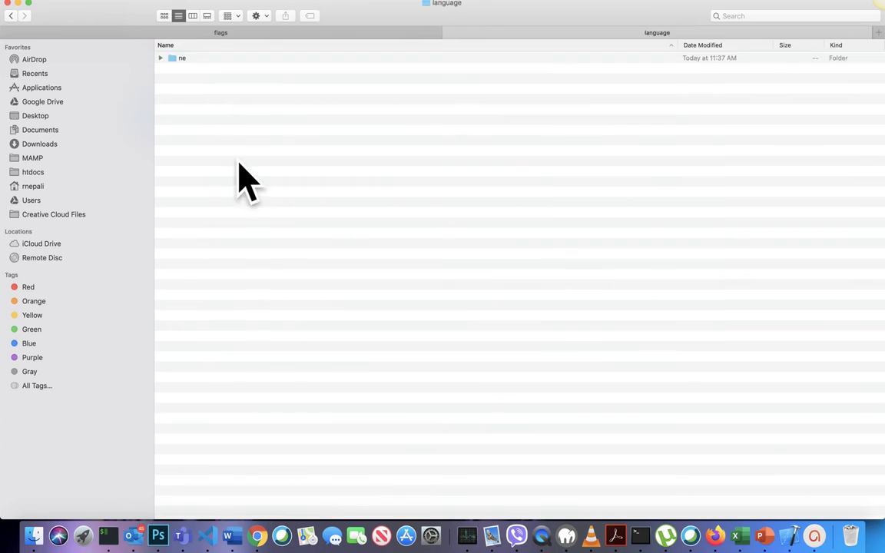
Step: Go back to the nepali folder and compress the upload folder into a ZIP archive
{"action": "left_click", "coordinate": [11, 15]}
{"action": "left_click", "coordinate": [12, 16]}
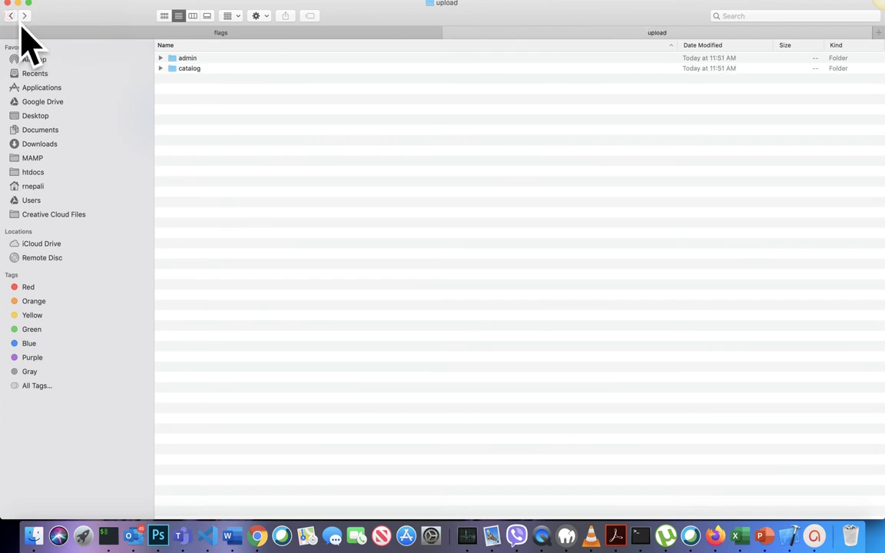
{"action": "left_click", "coordinate": [11, 16]}
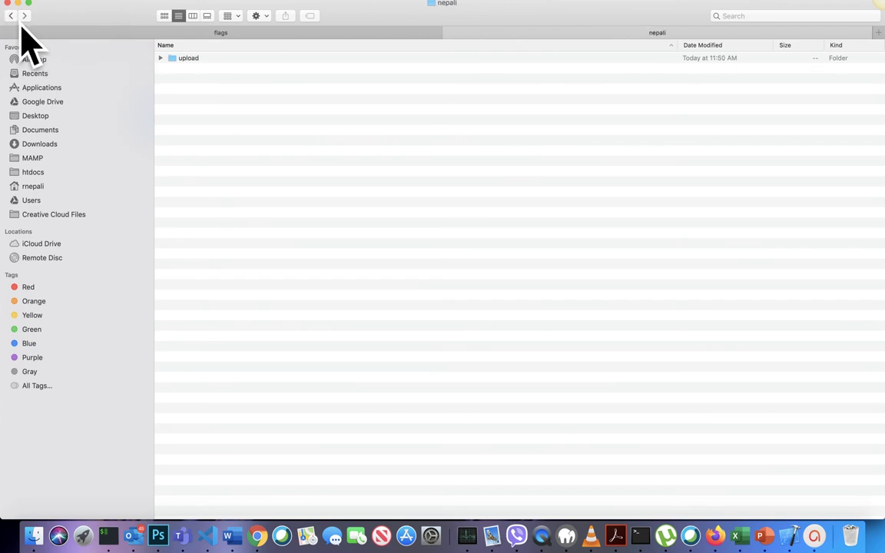
{"action": "left_click", "coordinate": [201, 59]}
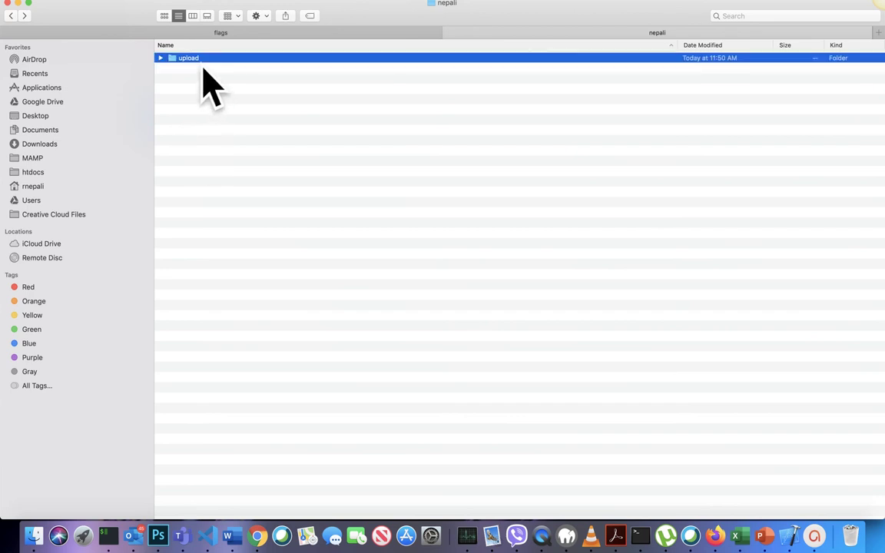
{"action": "right_click", "coordinate": [201, 60]}
{"action": "left_click", "coordinate": [227, 117]}
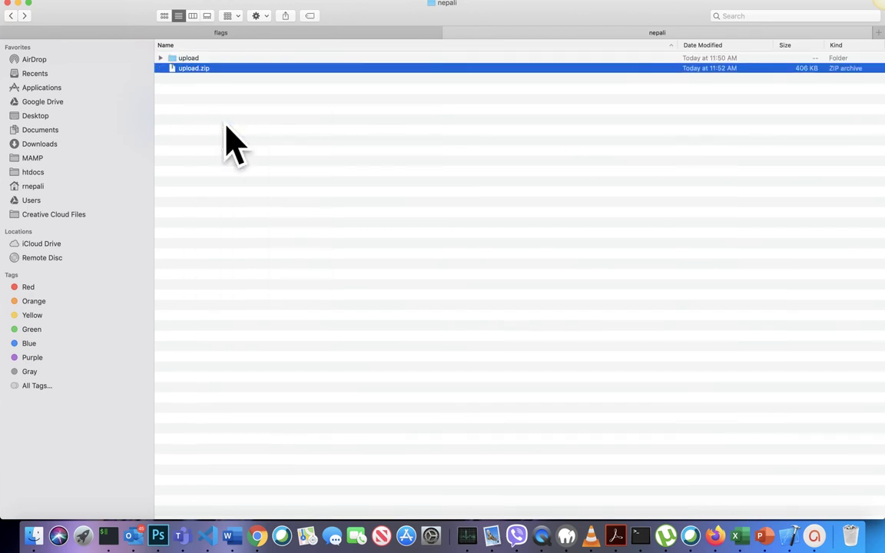
Step: Rename the new archive as opencartnepali.ocmod.zip
{"action": "key", "text": "Return"}
{"action": "type", "text": "opencartnepali"}
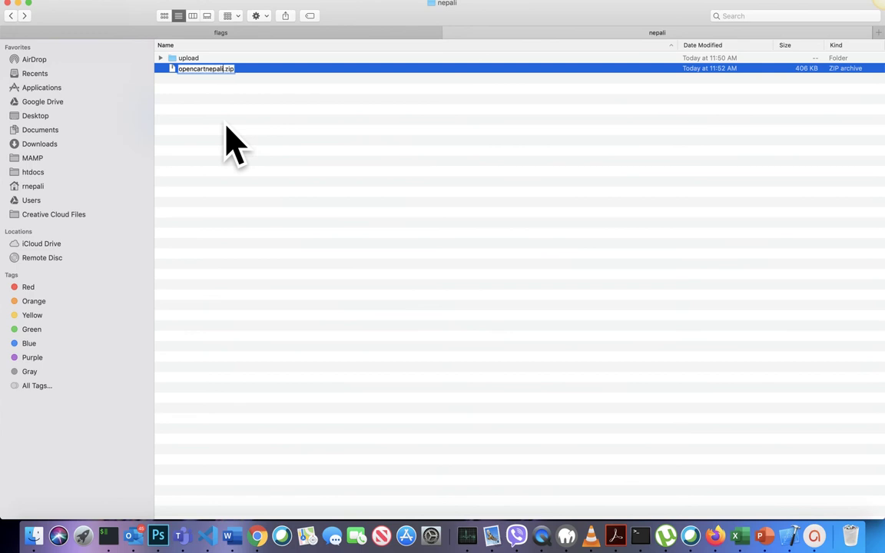
{"action": "type", "text": "i.ocmod"}
{"action": "key", "text": "Return"}
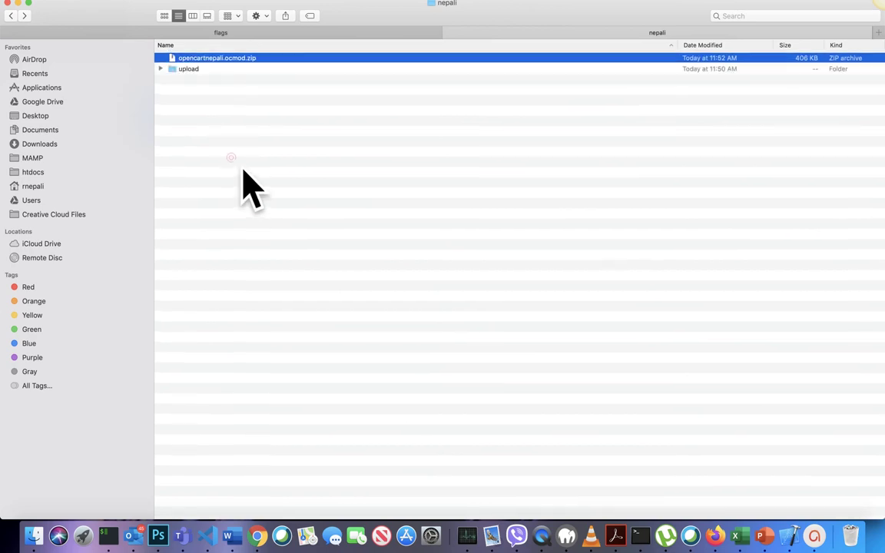
Step: Switch to Firefox and upload htdocs/opencart/nepali/opencartnepali.ocmod.zip through the OpenCart Extension Installer
{"action": "key", "text": "ctrl+Left"}
{"action": "left_click", "coordinate": [245, 188]}
{"action": "key", "text": "ctrl+alt+Return"}
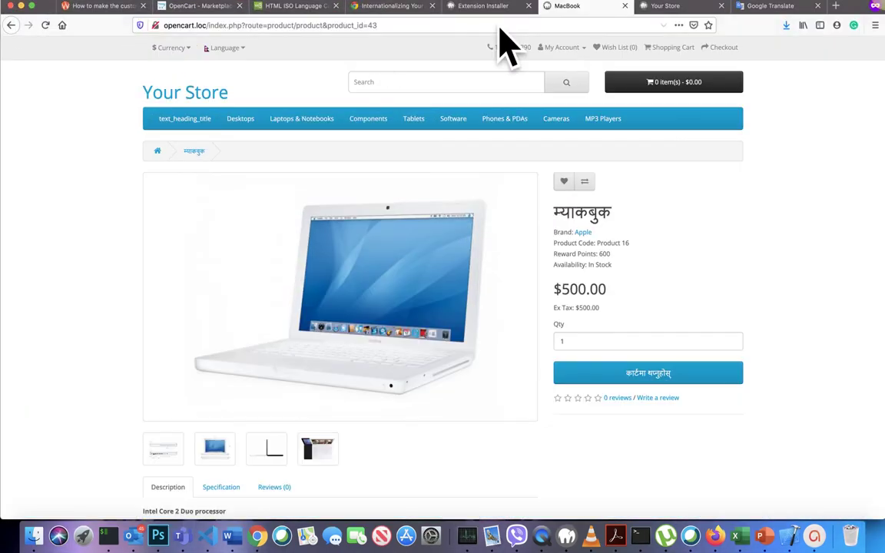
{"action": "left_click", "coordinate": [496, 7]}
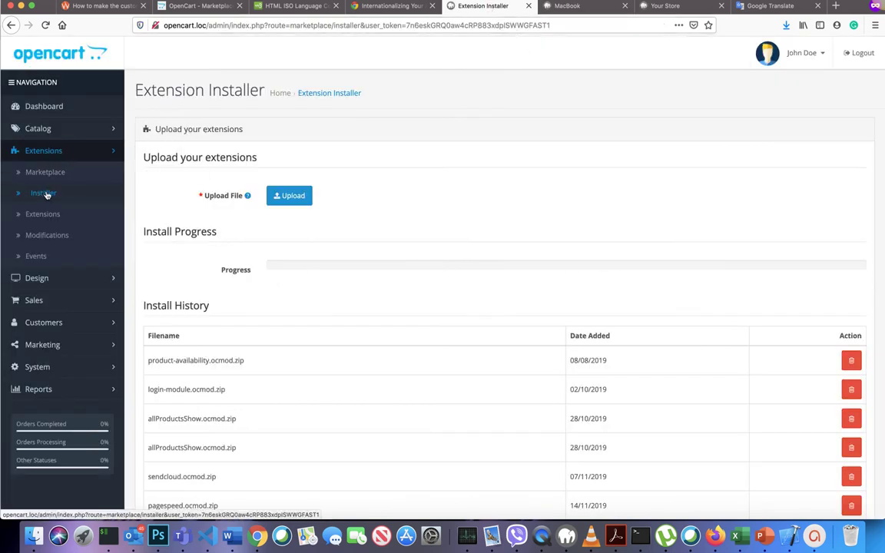
{"action": "left_click", "coordinate": [298, 194]}
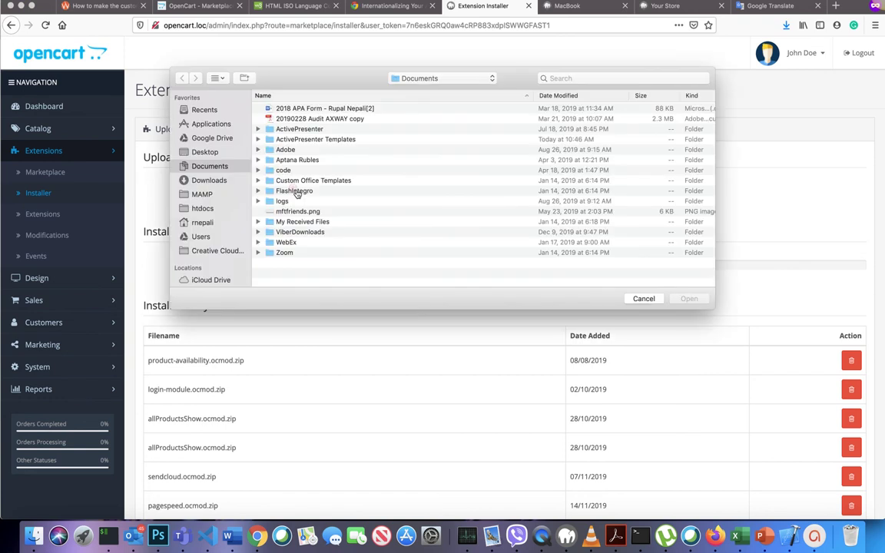
{"action": "left_click", "coordinate": [209, 211]}
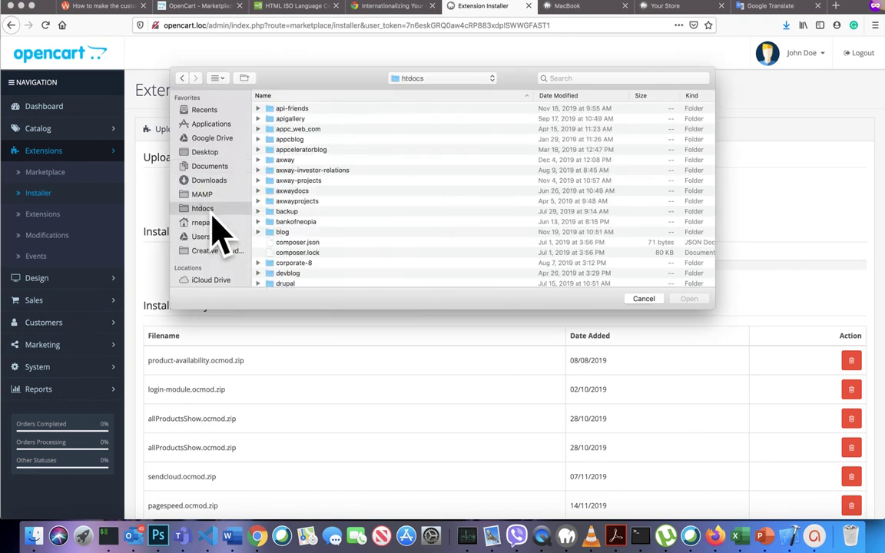
{"action": "scroll", "coordinate": [296, 262], "scroll_direction": "down", "scroll_amount": 10}
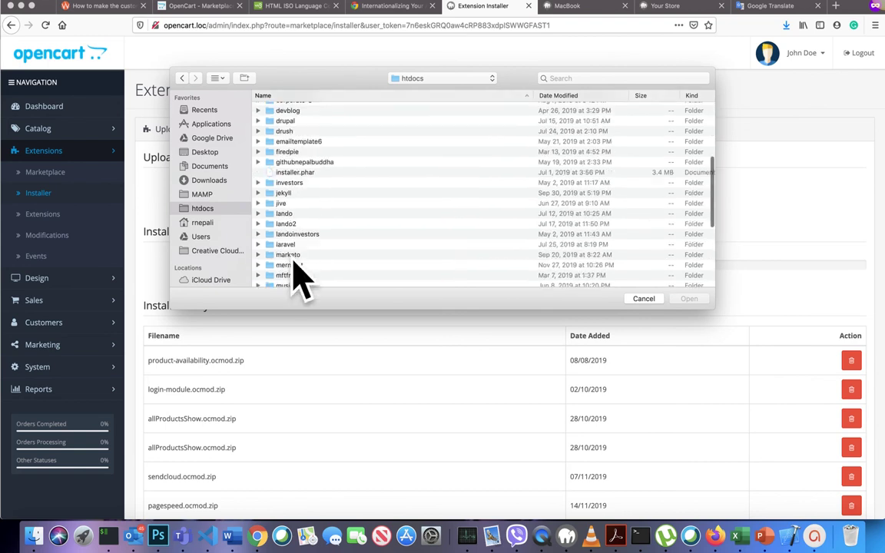
{"action": "left_click", "coordinate": [302, 198]}
{"action": "double_click", "coordinate": [302, 200]}
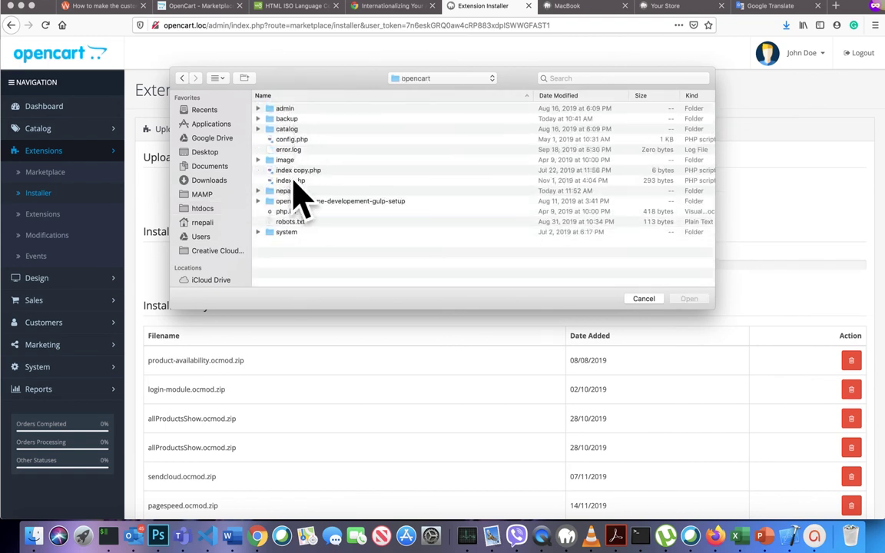
{"action": "double_click", "coordinate": [294, 190]}
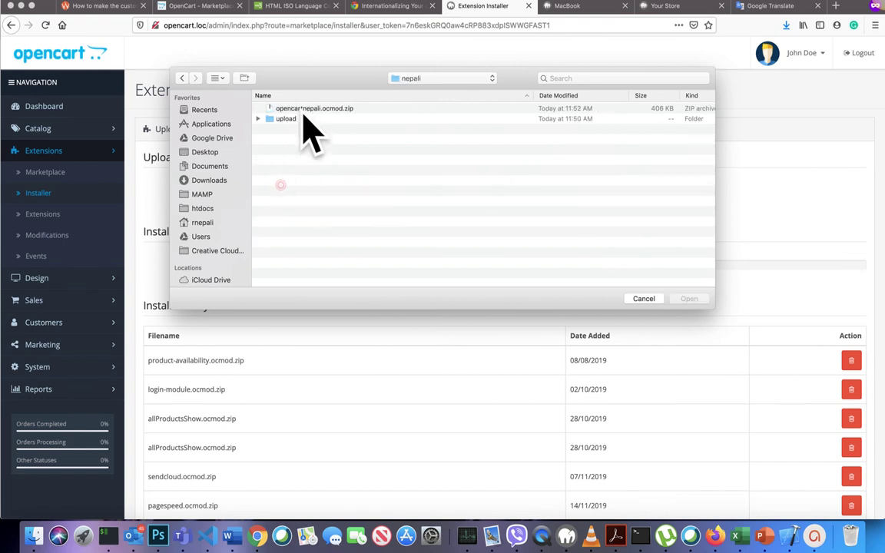
{"action": "double_click", "coordinate": [302, 111]}
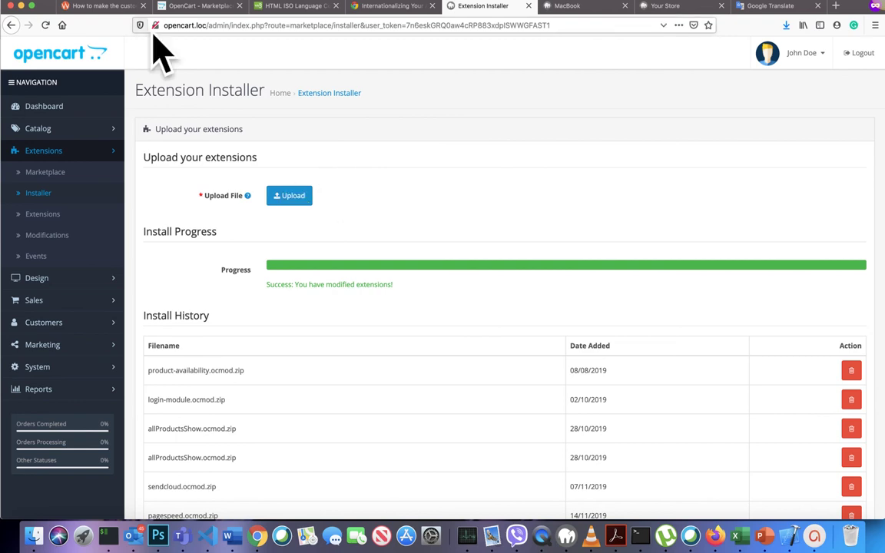
Step: Open the webocreation article at its instructions for adding the language in OpenCart
{"action": "left_click", "coordinate": [103, 7]}
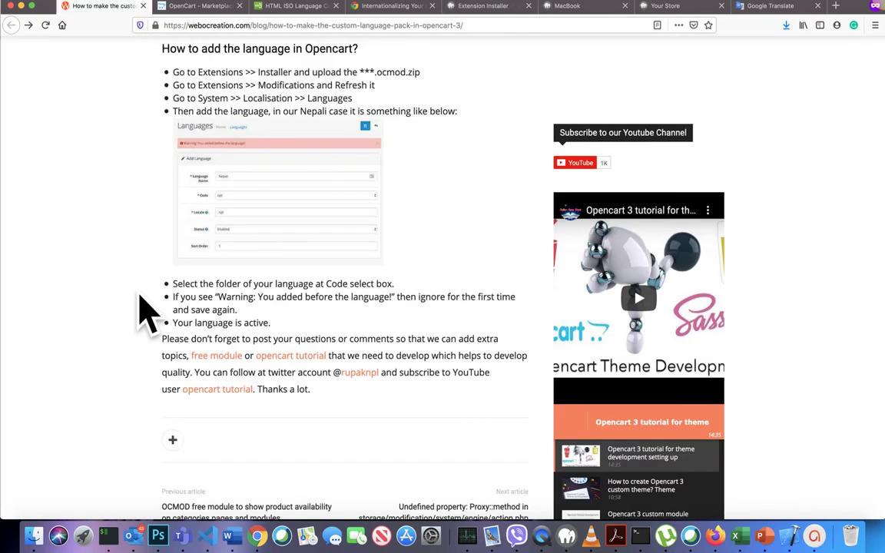